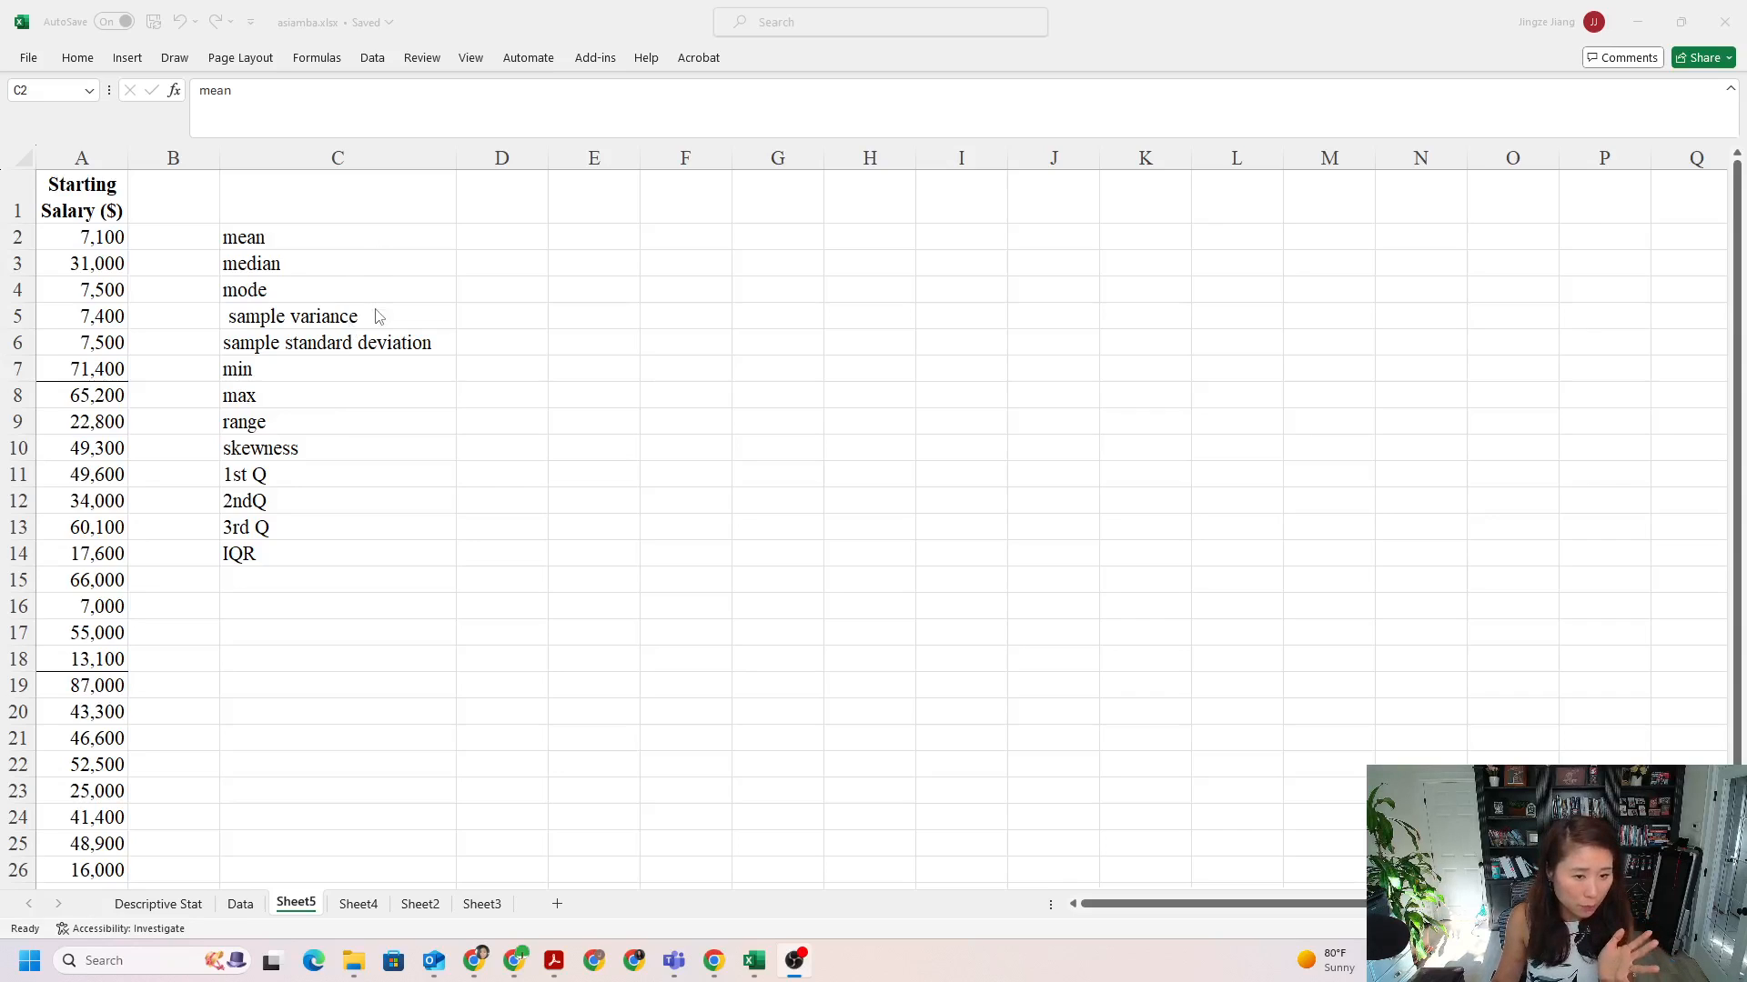
Calculate the mean of the starting salaries in D2 with =AVERAGE(A2:A26).
{"action": "left_click", "coordinate": [383, 257]}
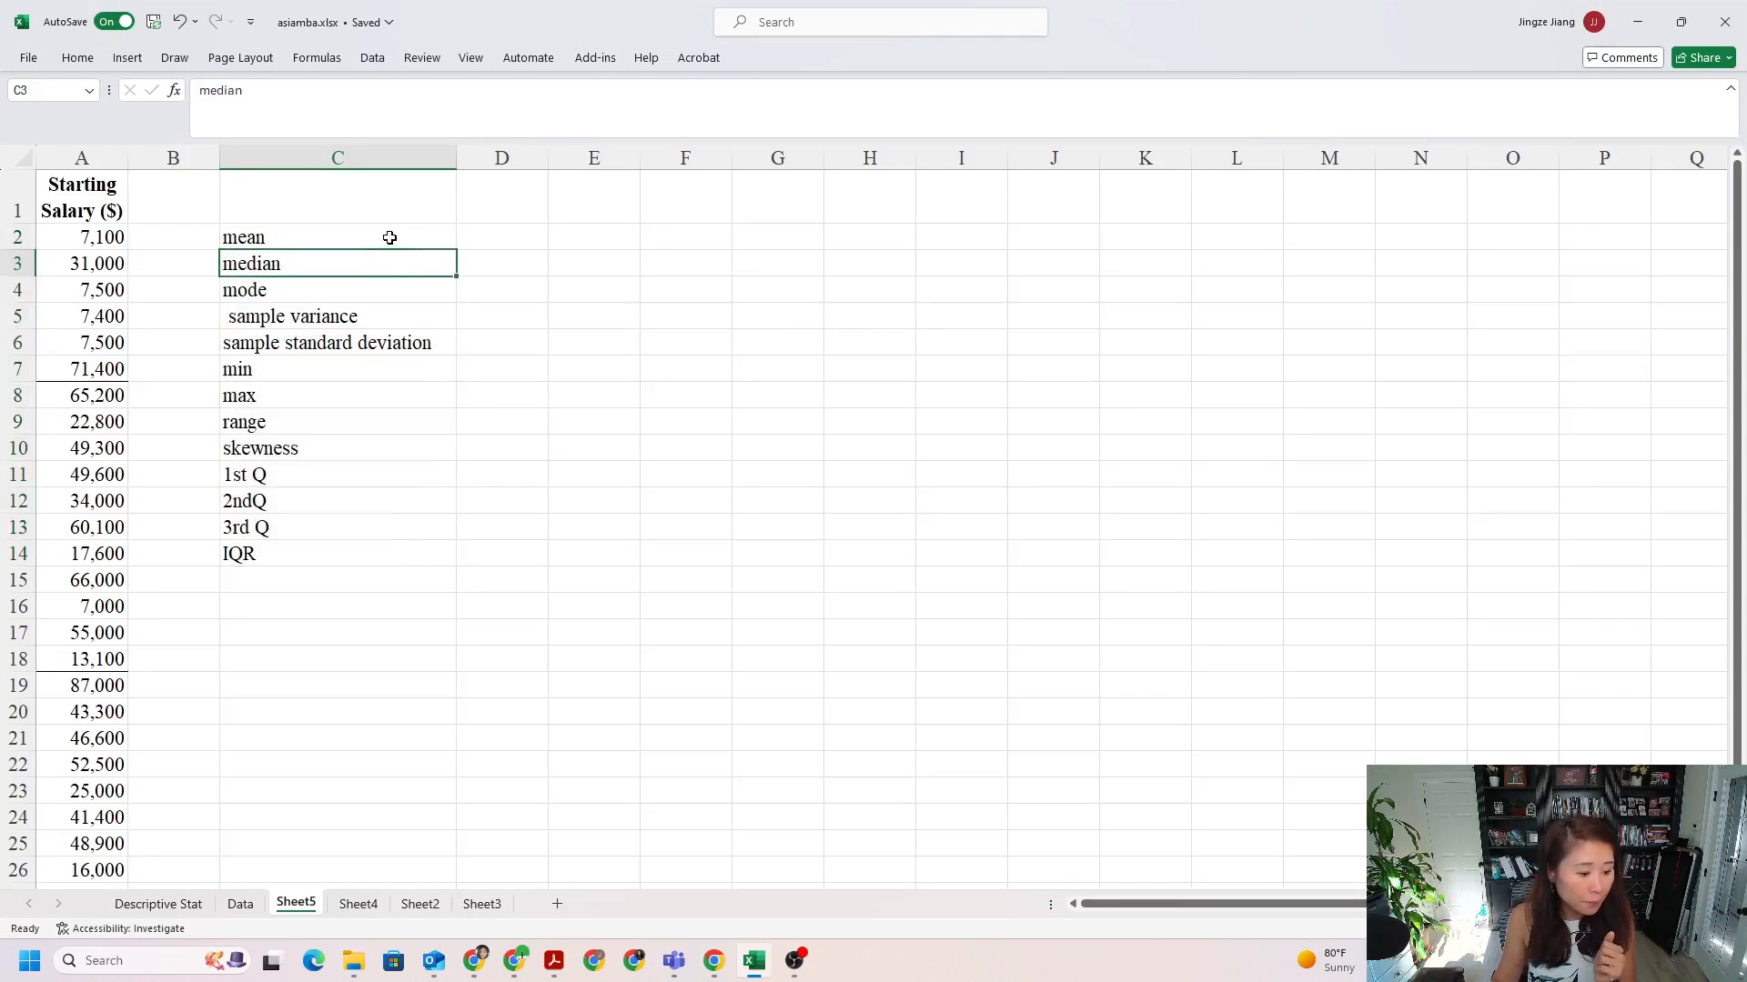
{"action": "left_click", "coordinate": [489, 231]}
{"action": "type", "text": "=AVERAGE("}
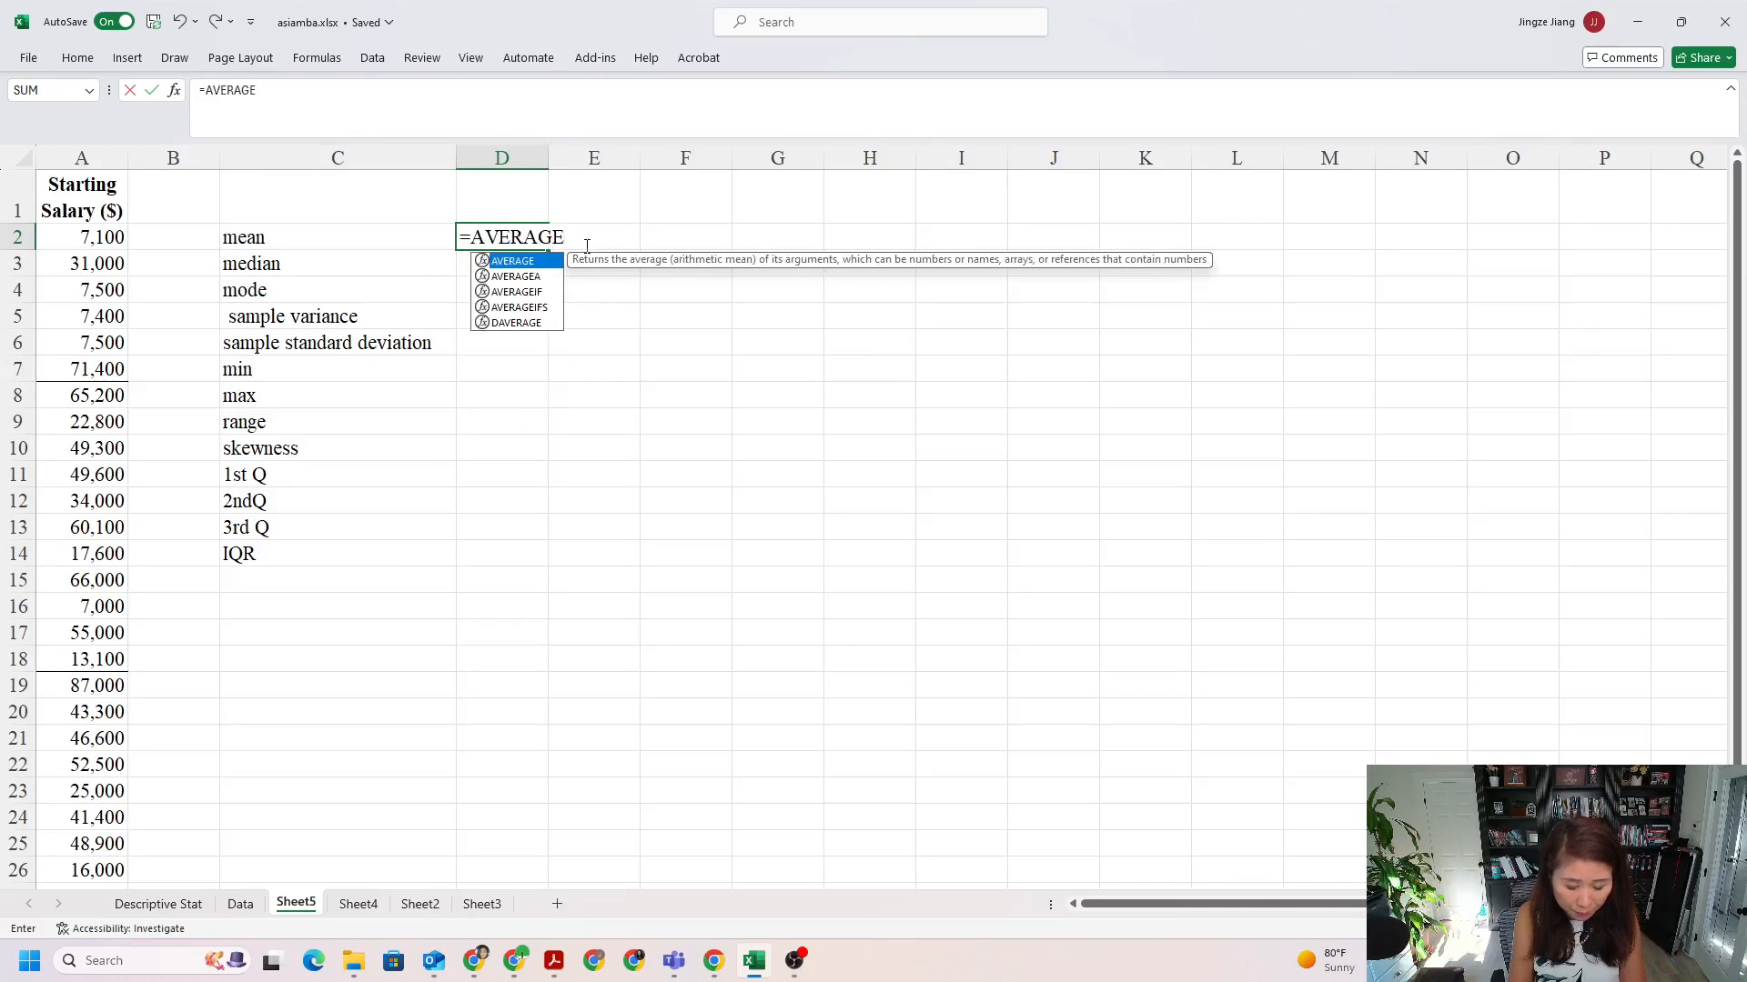
{"action": "left_click_drag", "start_coordinate": [56, 235], "coordinate": [136, 842]}
{"action": "type", "text": ")"}
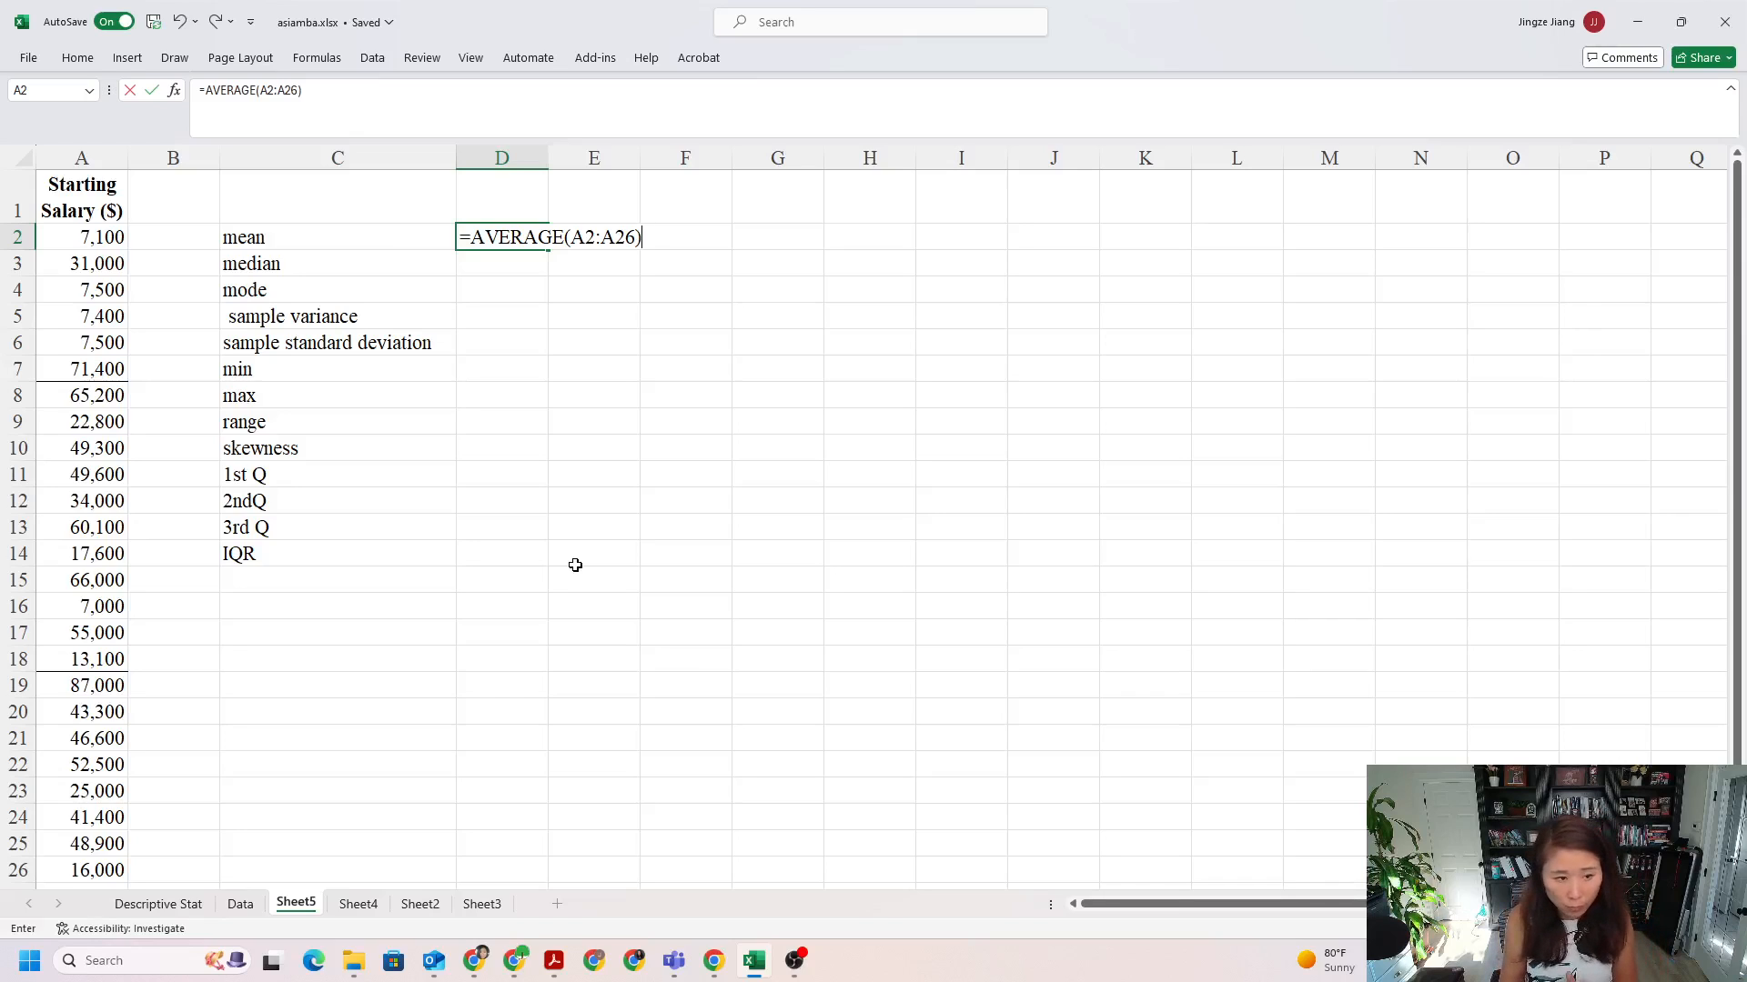
{"action": "key", "text": "Return"}
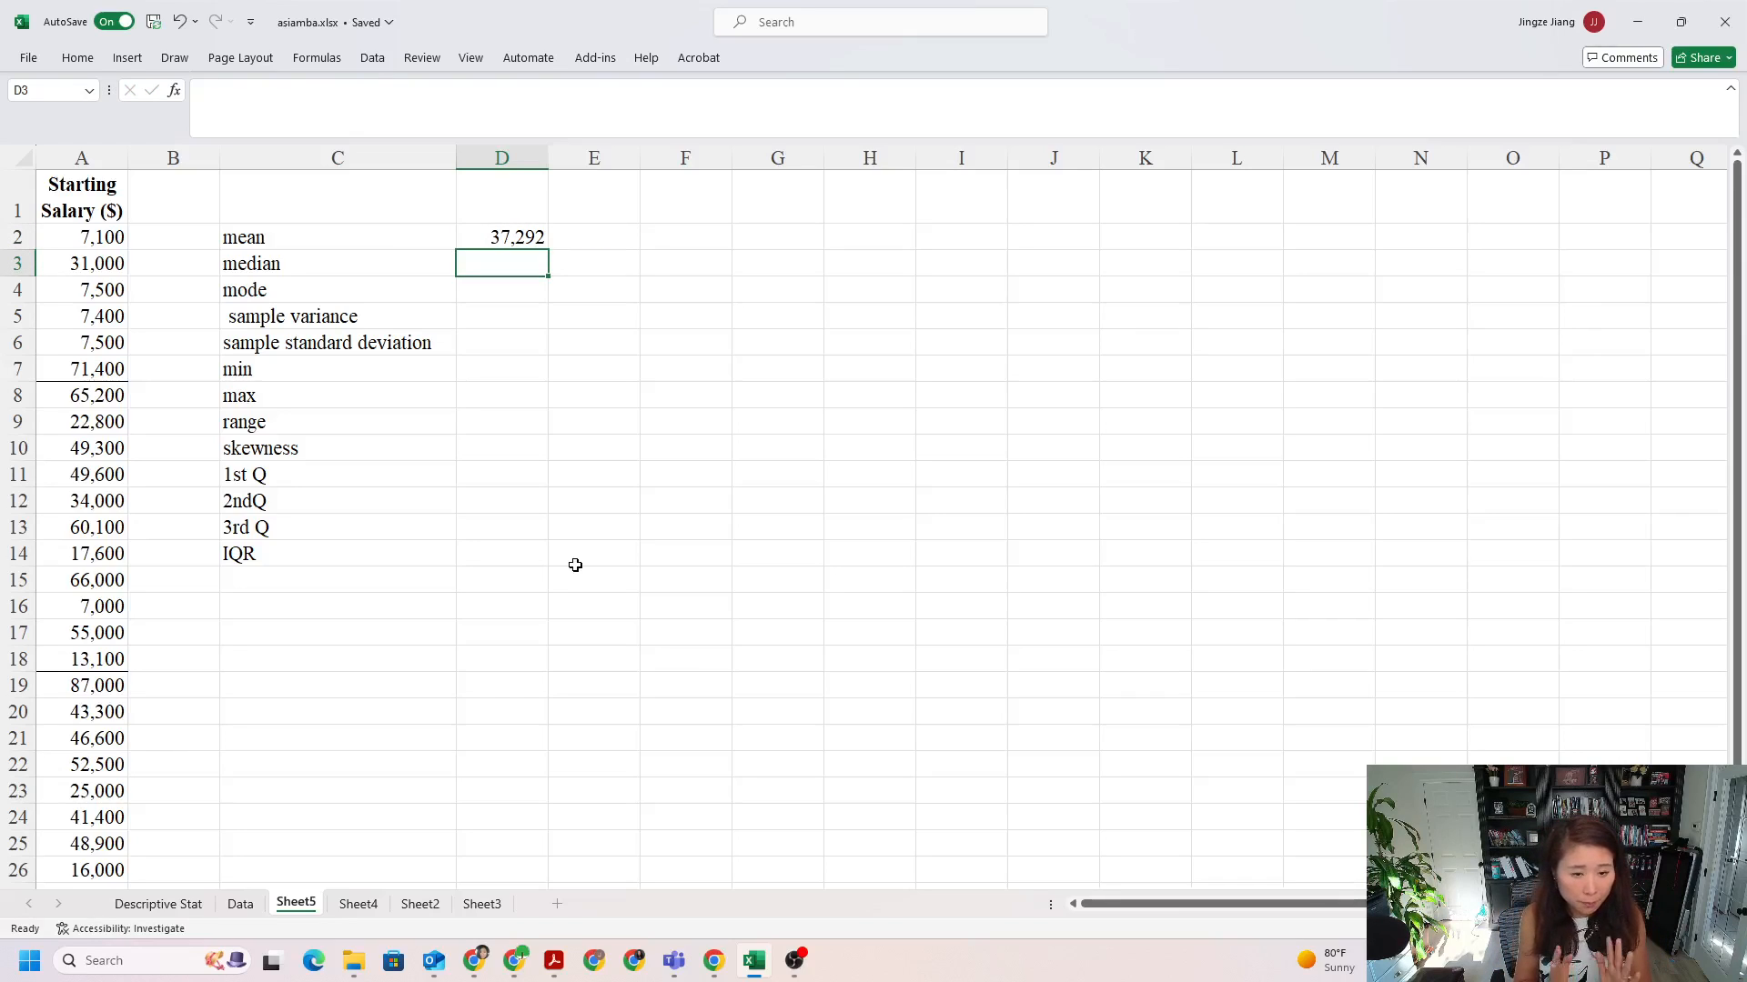
Calculate the median of the starting salaries in D3 with =MEDIAN(A2:A26).
{"action": "type", "text": "="}
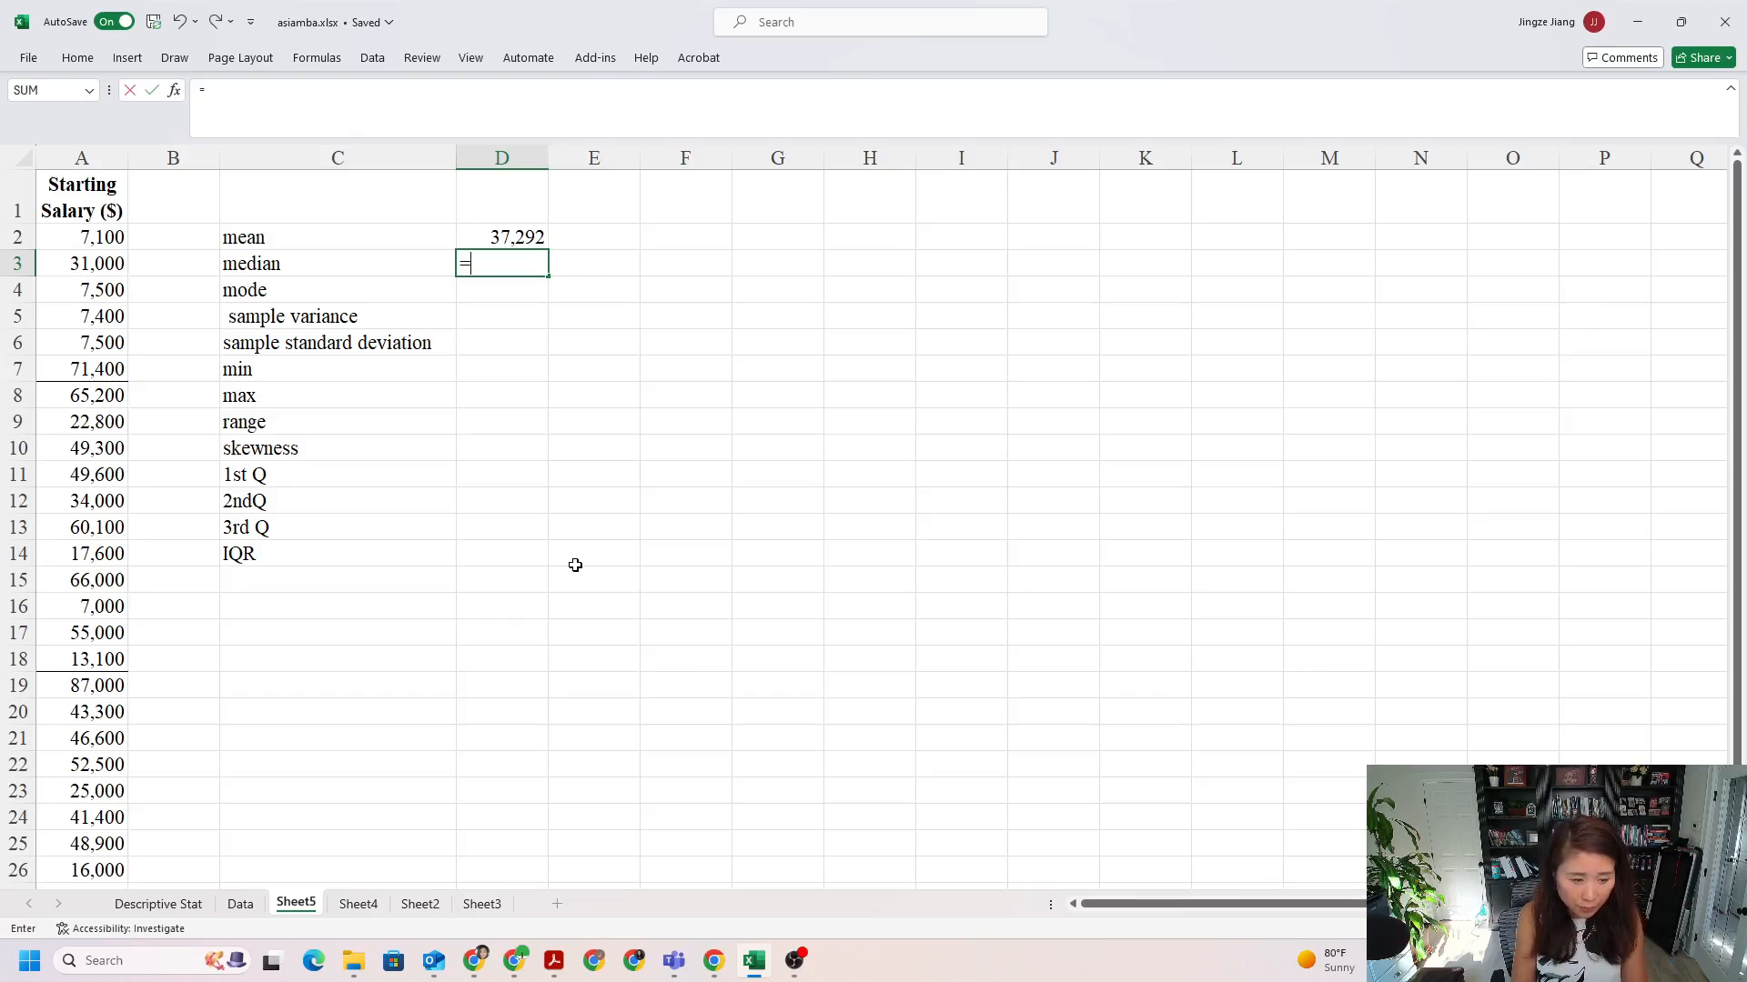
{"action": "type", "text": "ME"}
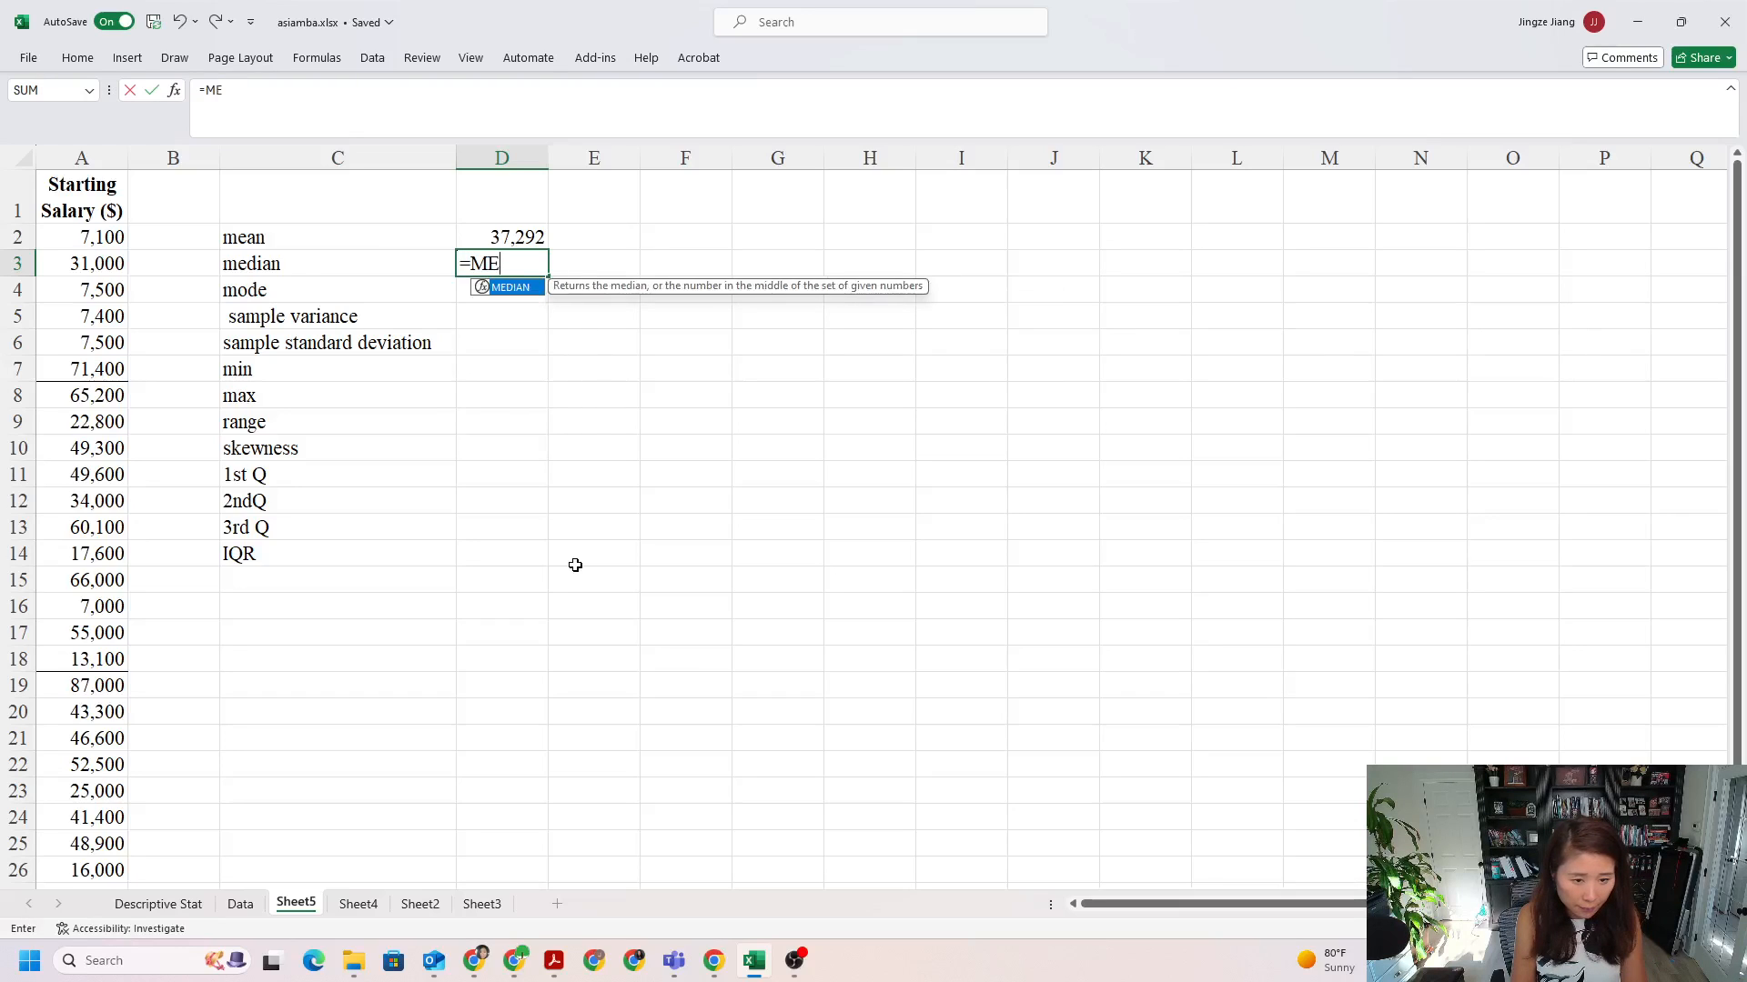
{"action": "type", "text": "DIAN("}
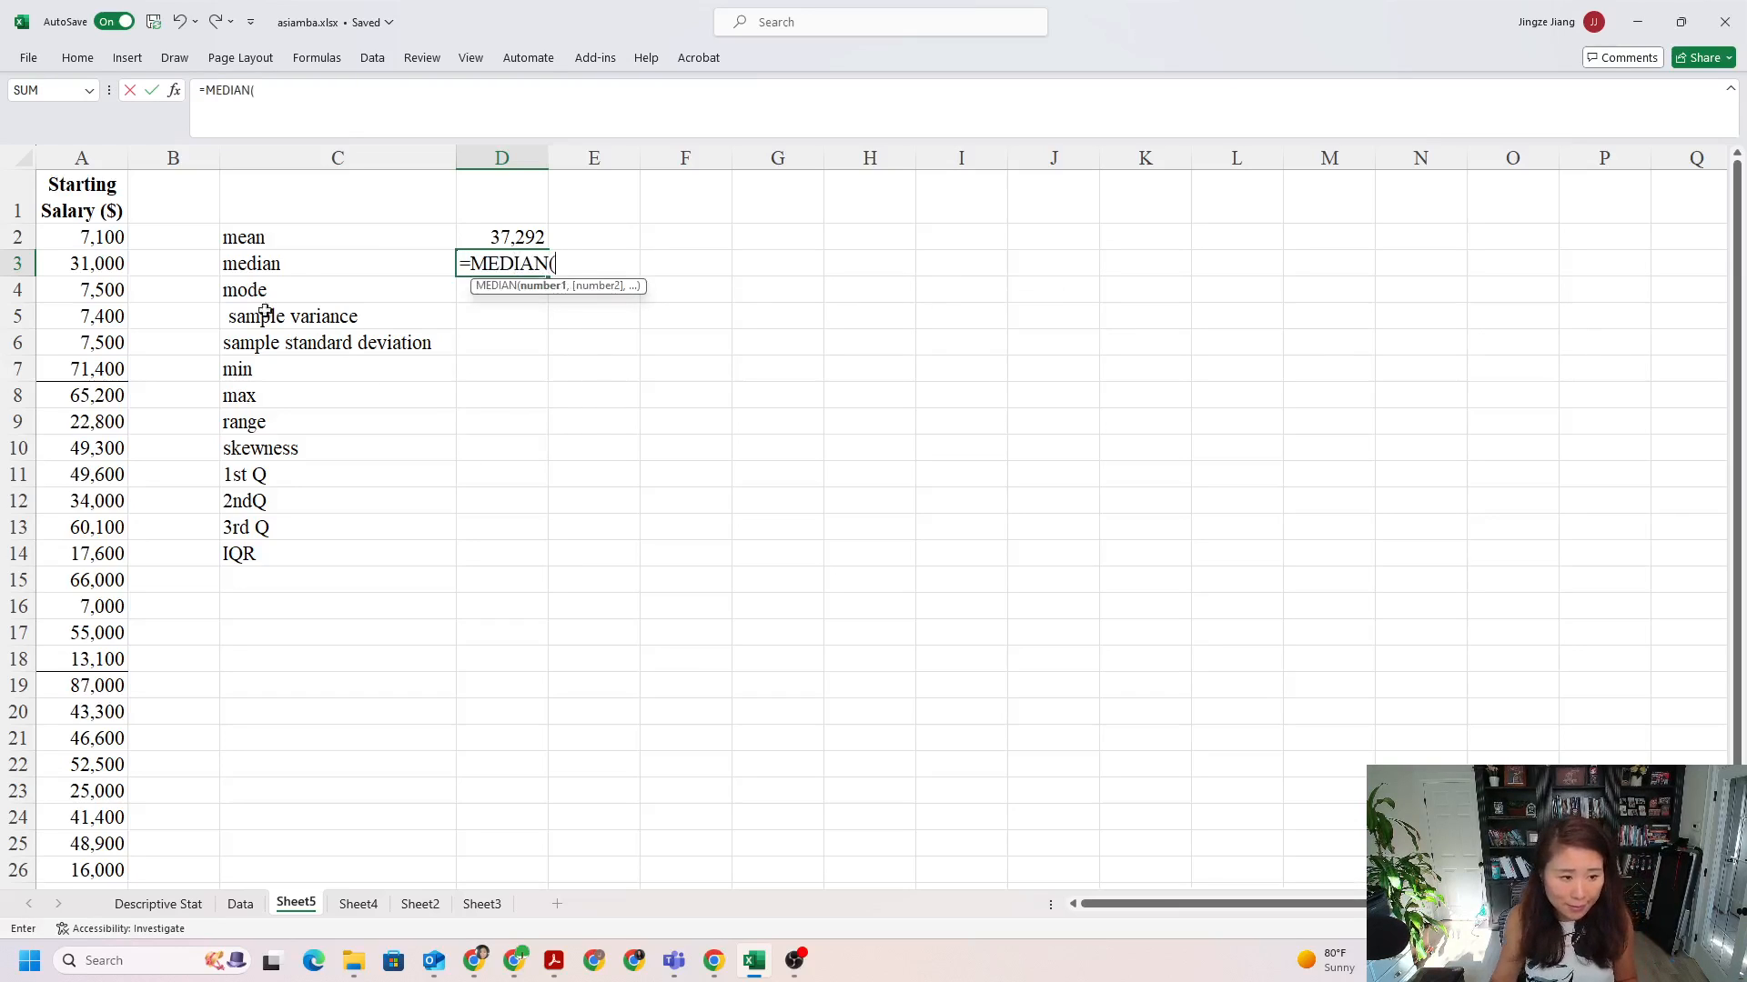
{"action": "left_click", "coordinate": [97, 238]}
{"action": "left_click_drag", "start_coordinate": [96, 239], "coordinate": [115, 860]}
{"action": "type", "text": ")"}
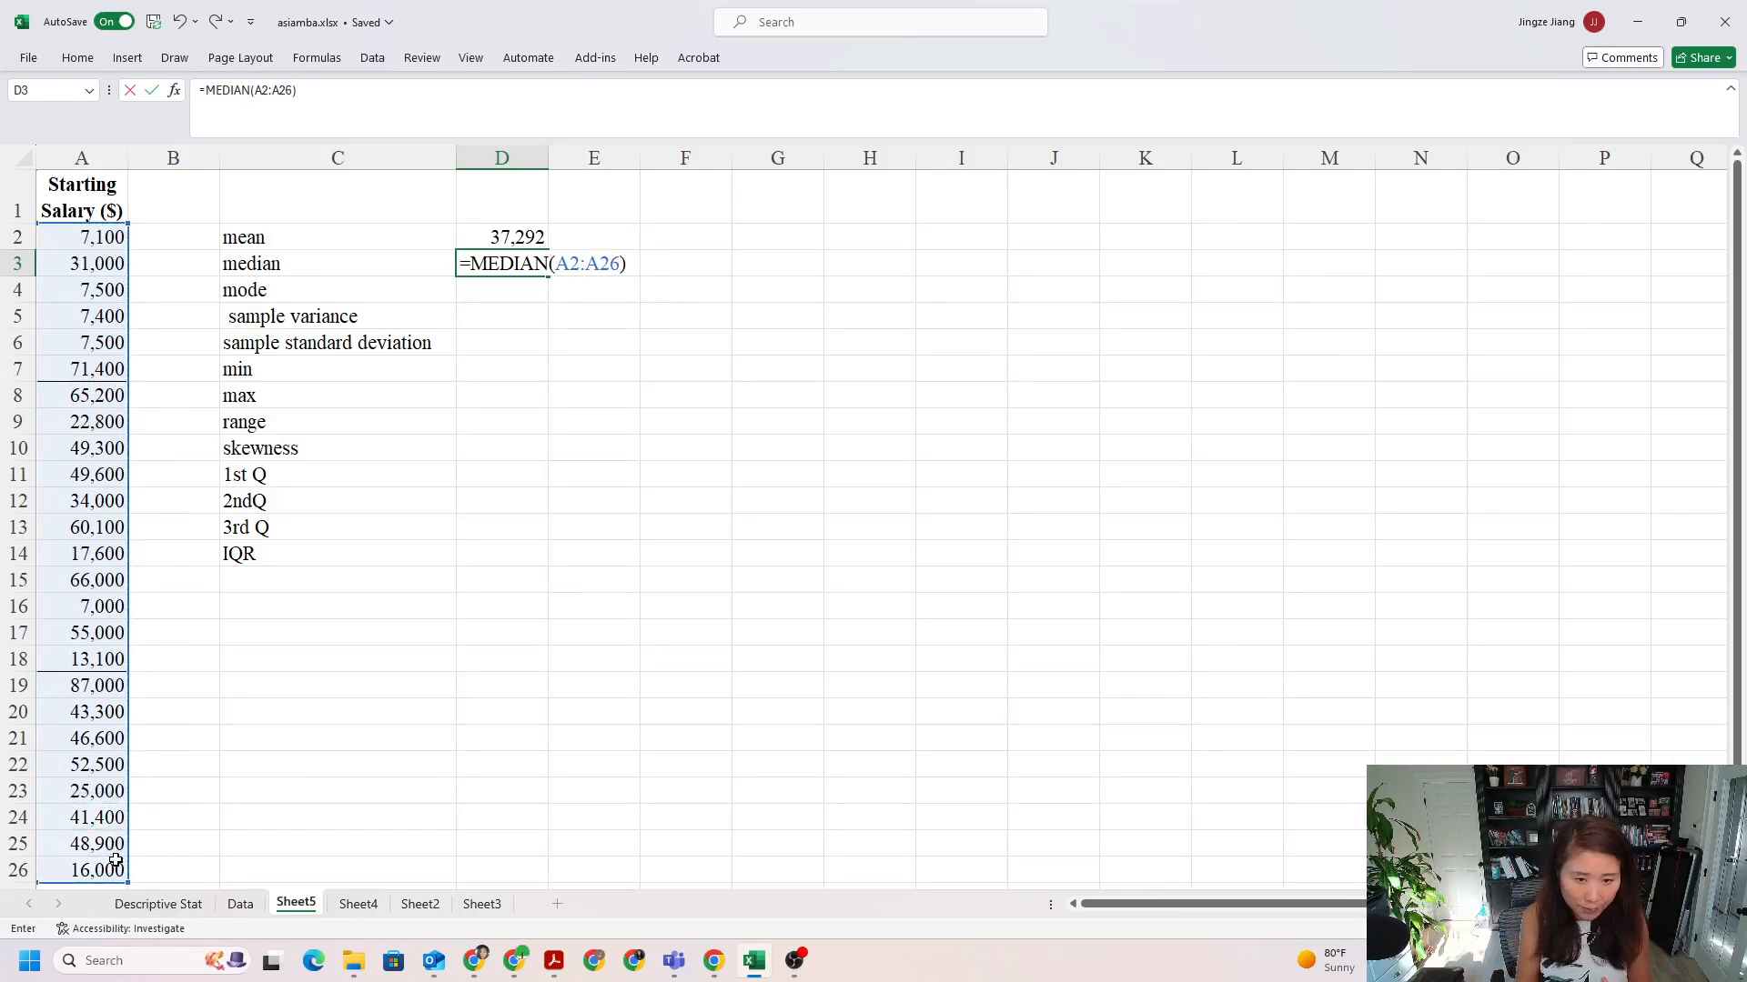
{"action": "key", "text": "Return"}
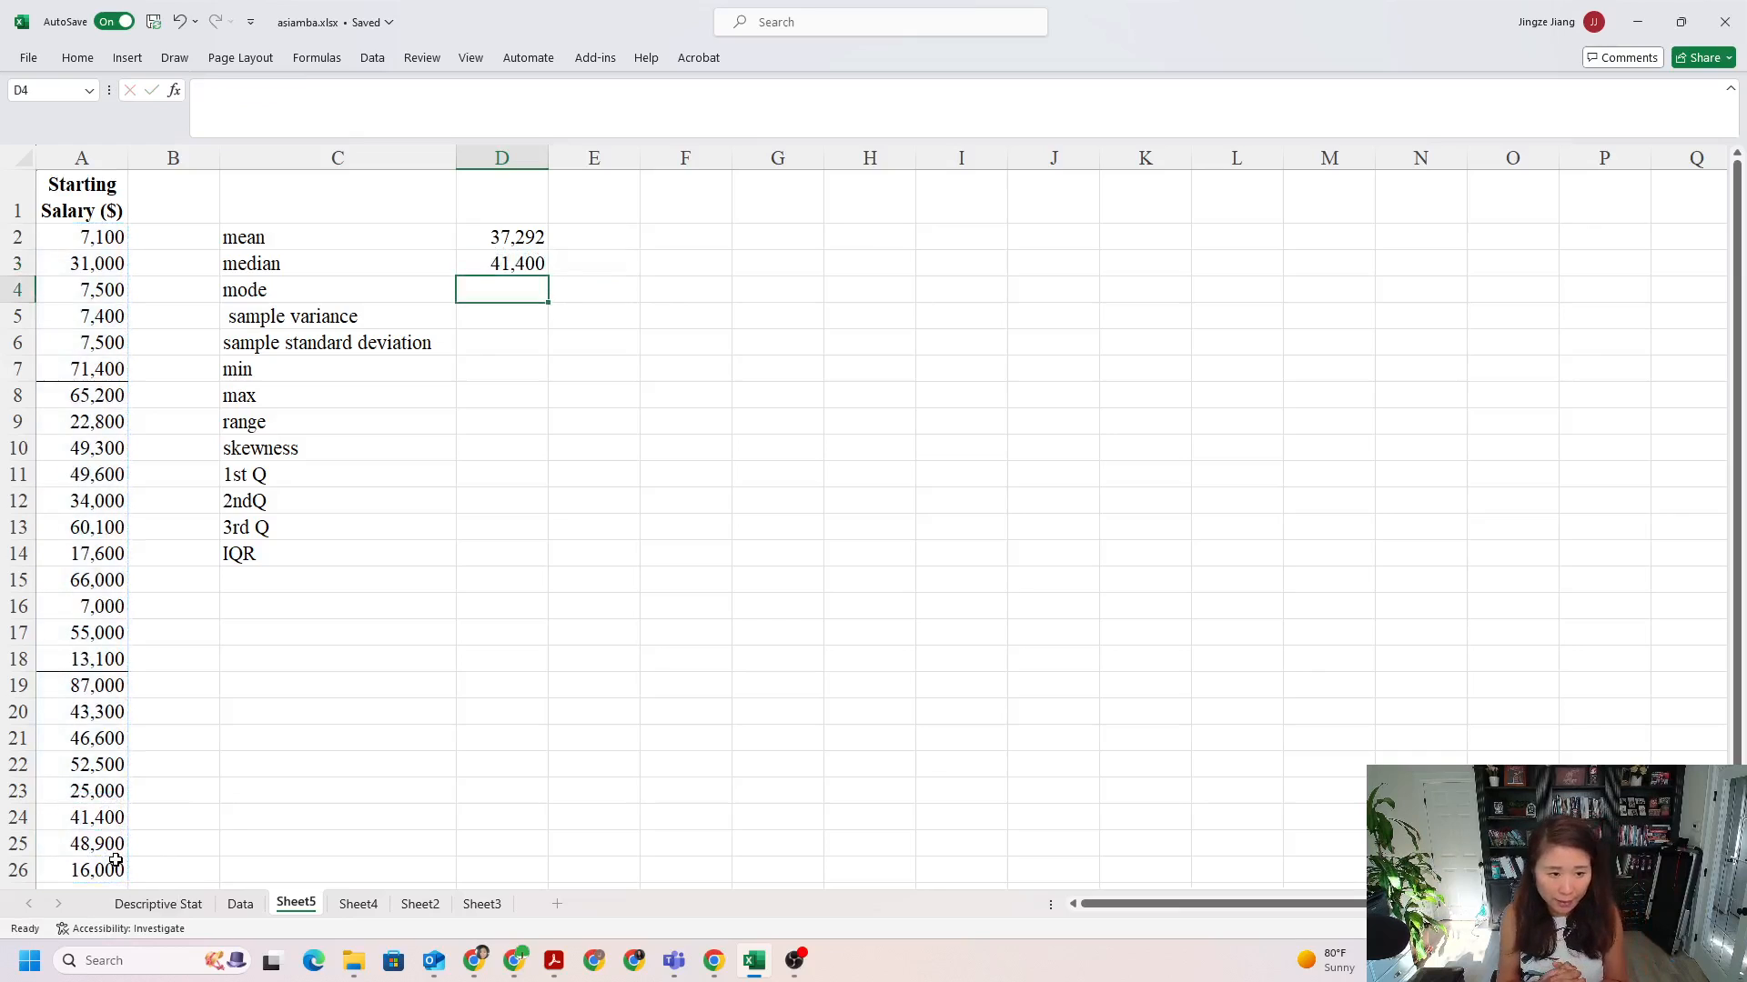
Calculate the single mode of the starting salaries in D4 with =MODE.SNGL(A2:A26).
{"action": "type", "text": "="}
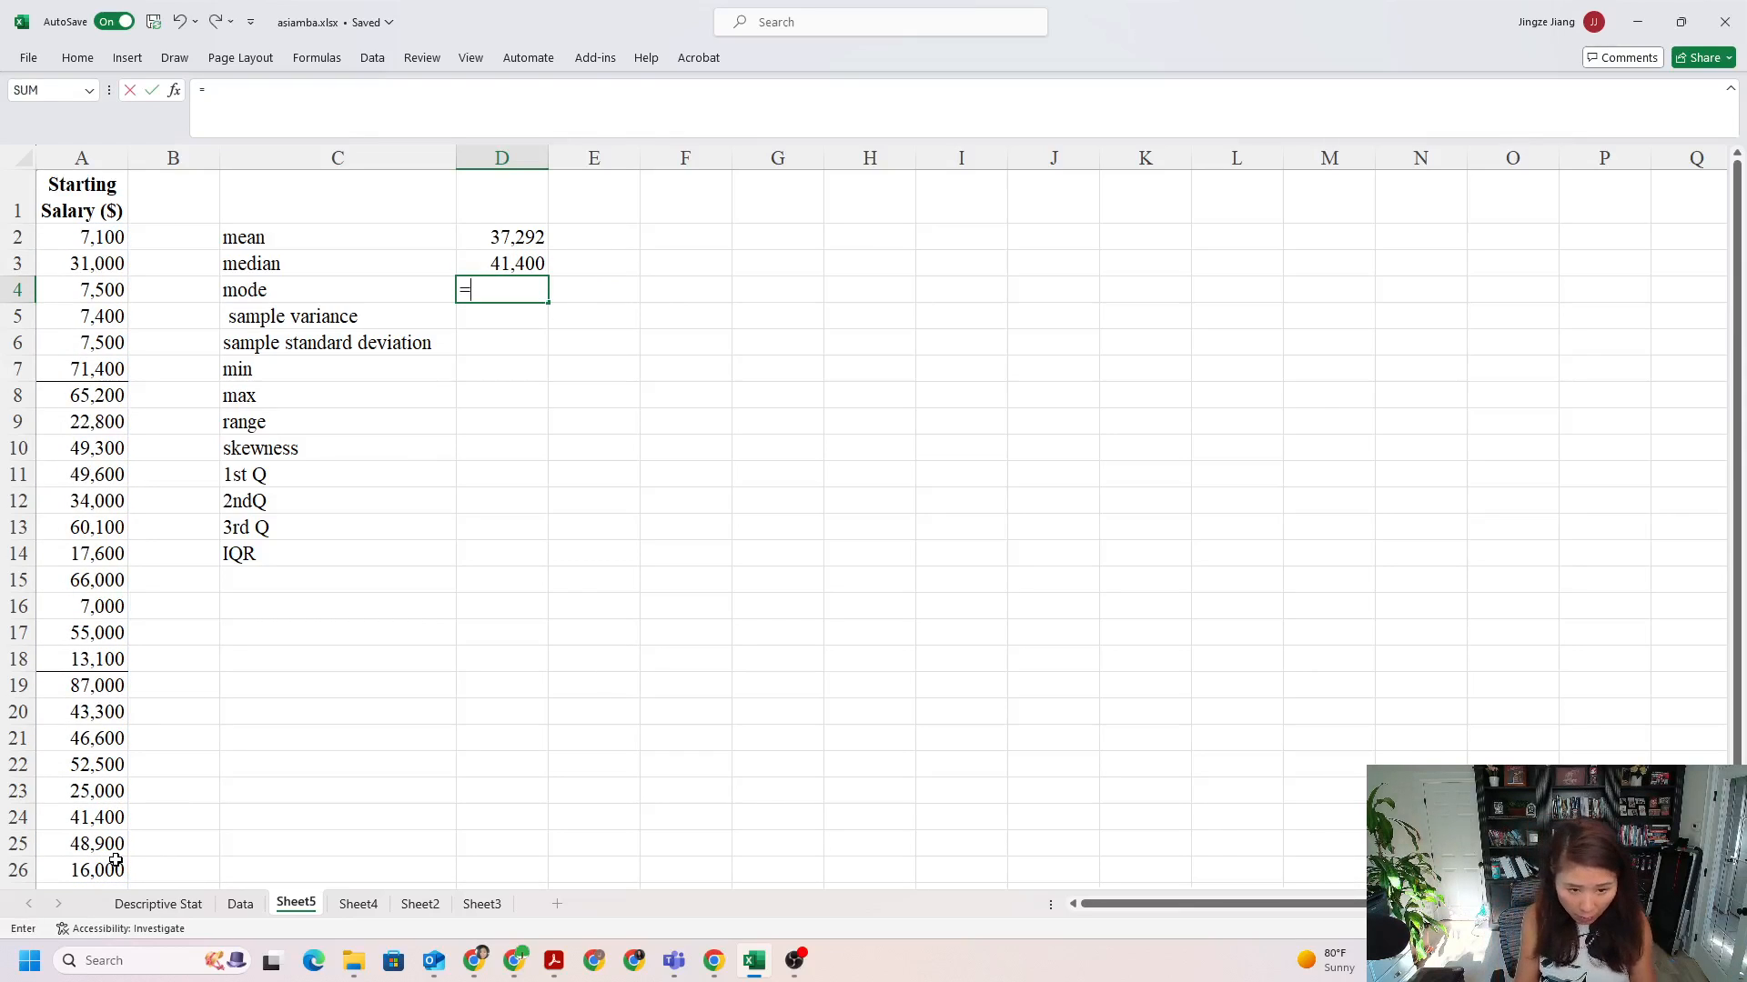
{"action": "type", "text": "M"}
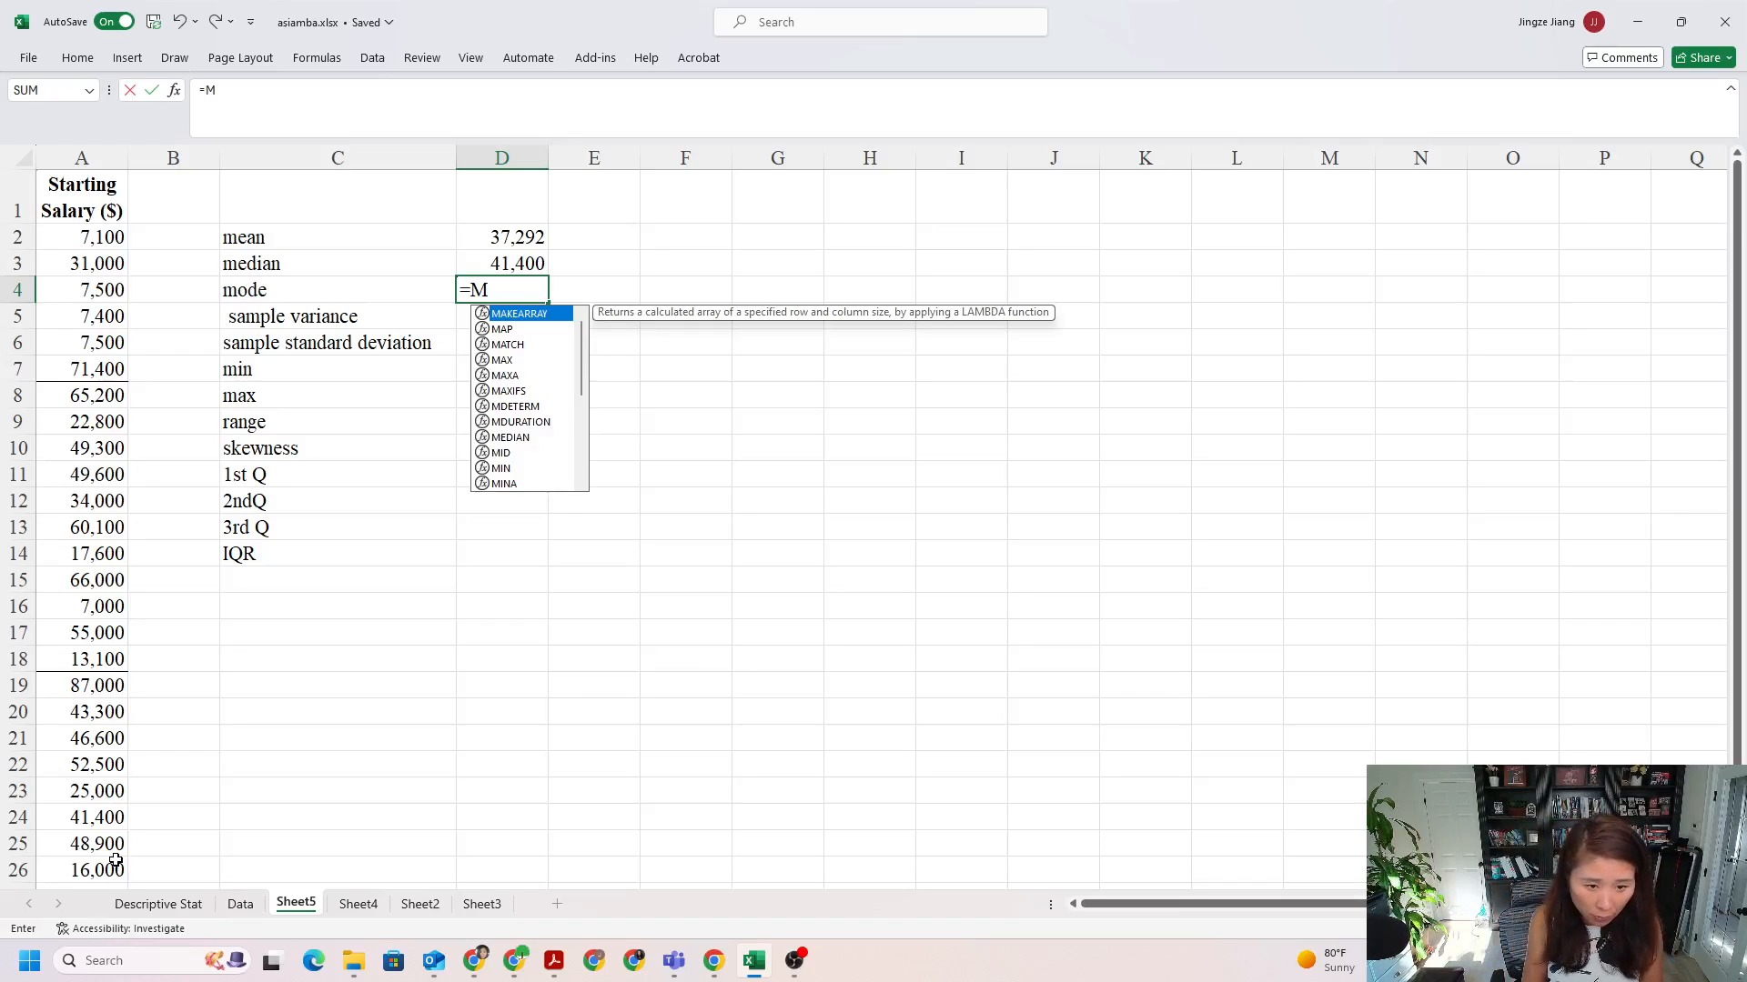
{"action": "type", "text": "ODE"}
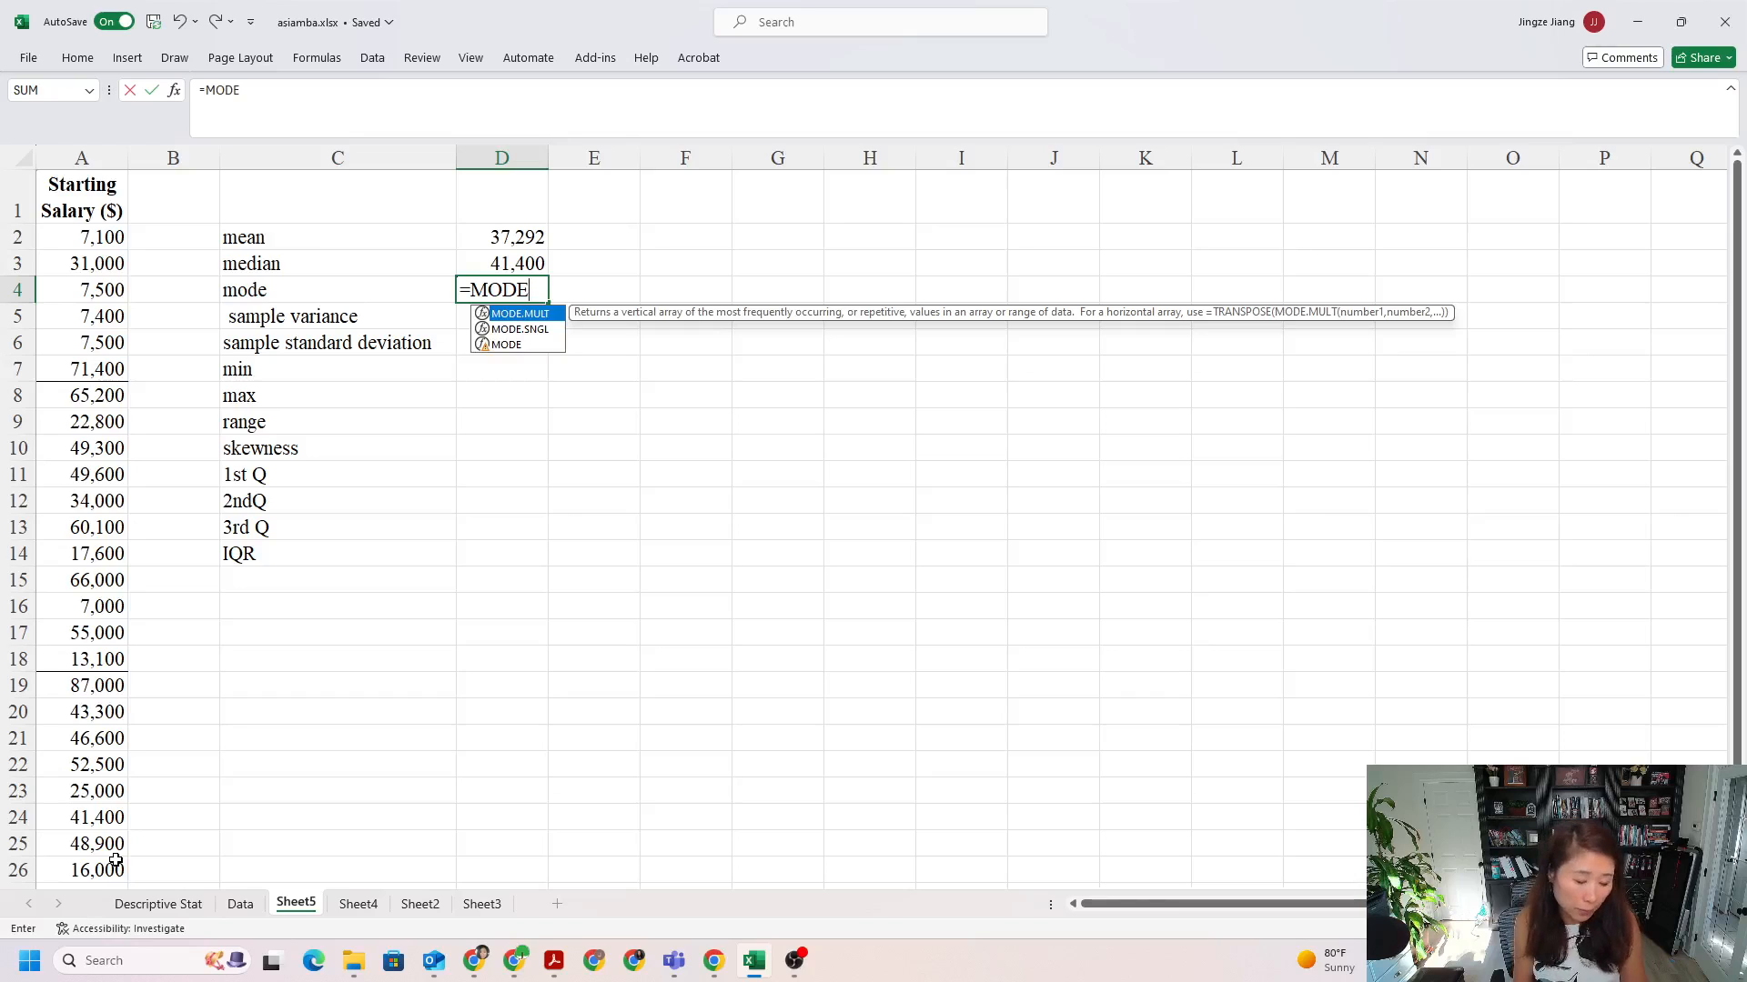
{"action": "type", "text": "."}
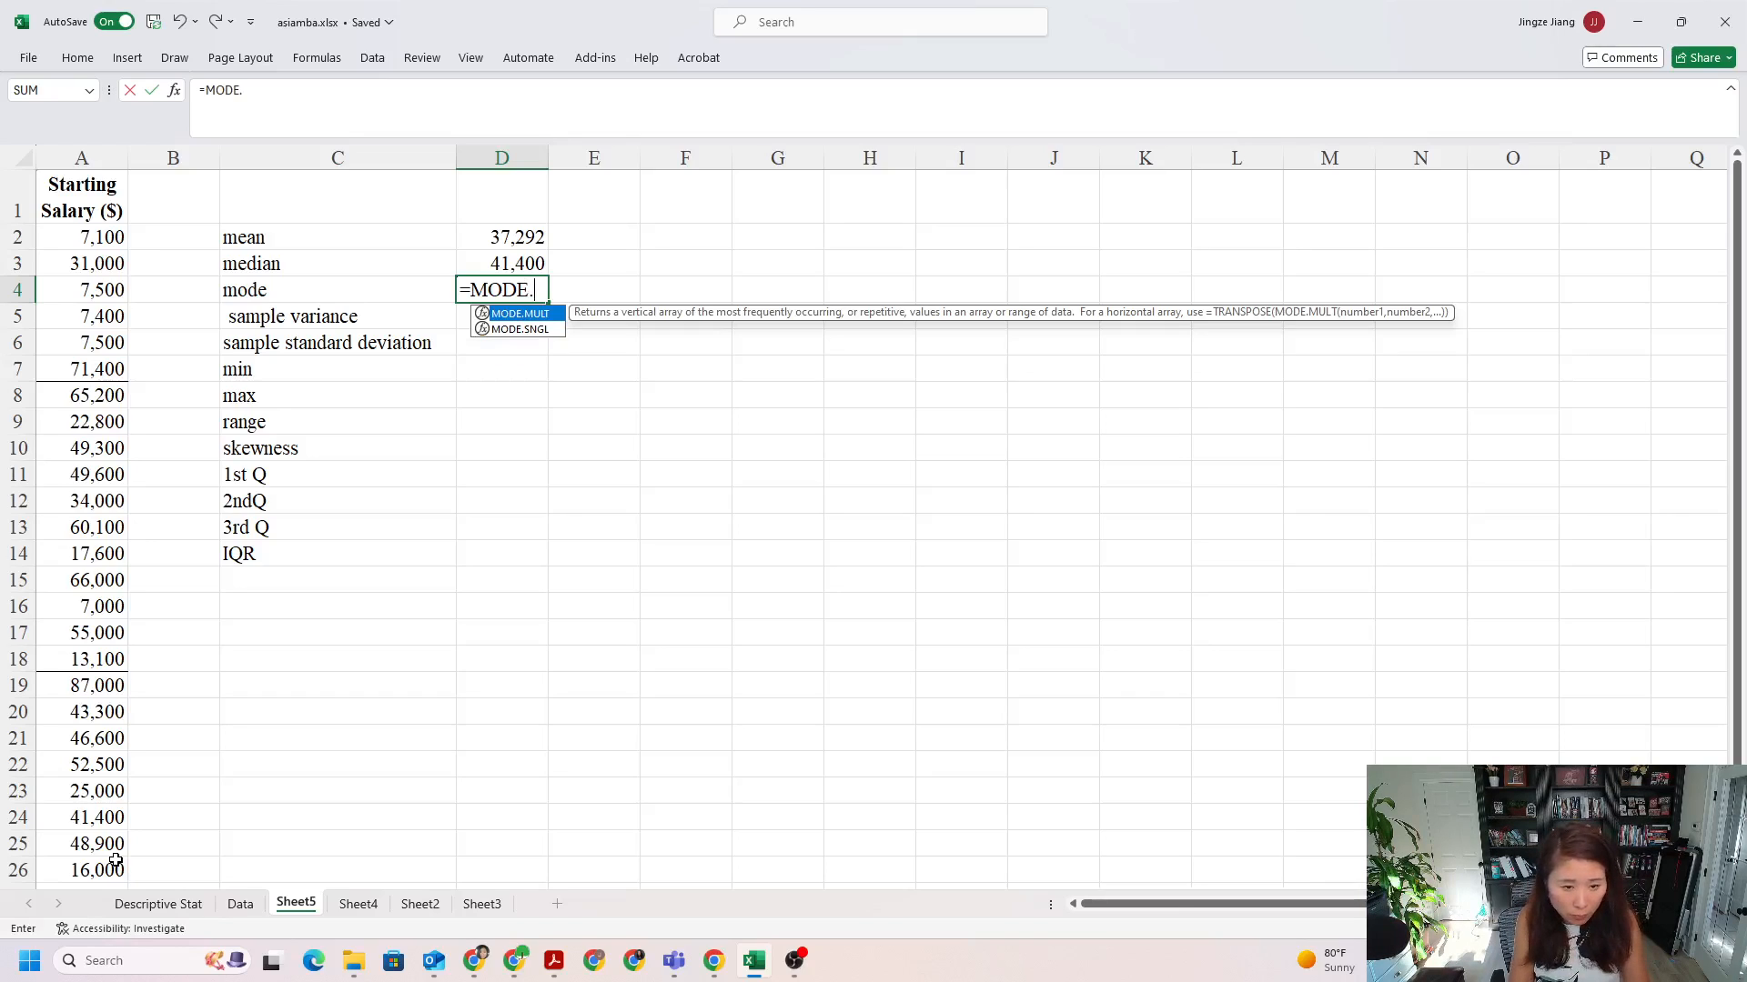
{"action": "type", "text": "SNGL("}
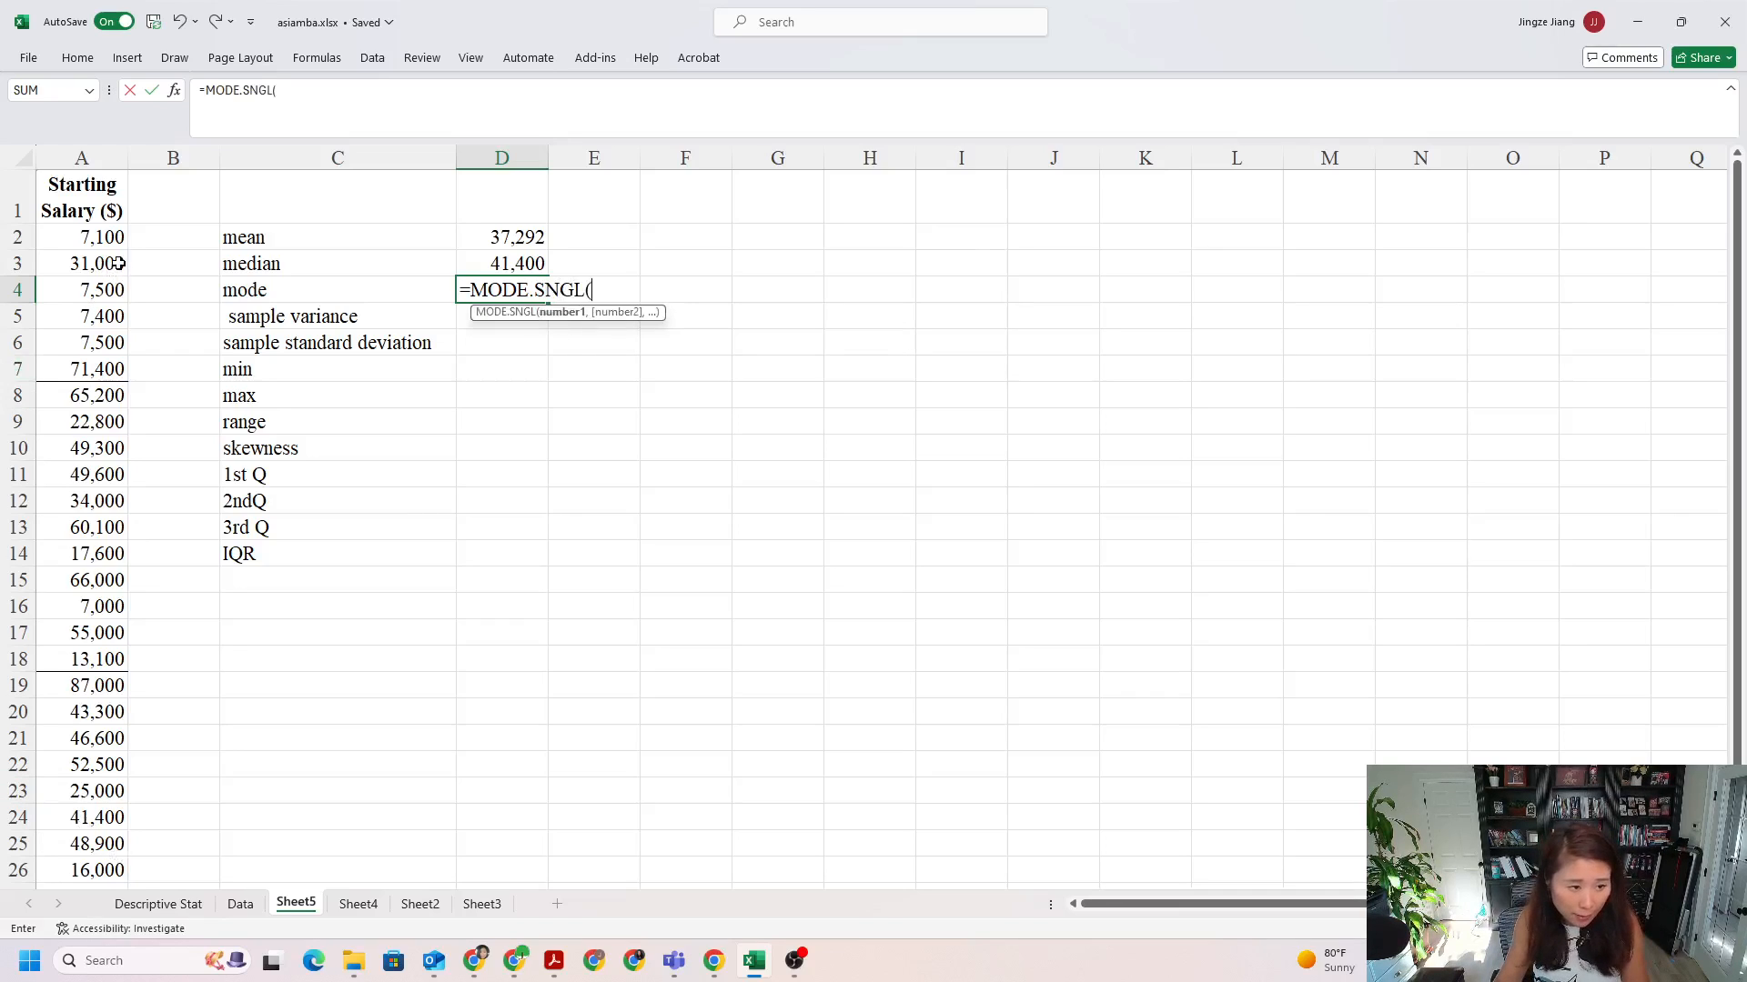
{"action": "left_click_drag", "start_coordinate": [116, 247], "coordinate": [85, 878]}
{"action": "type", "text": ")"}
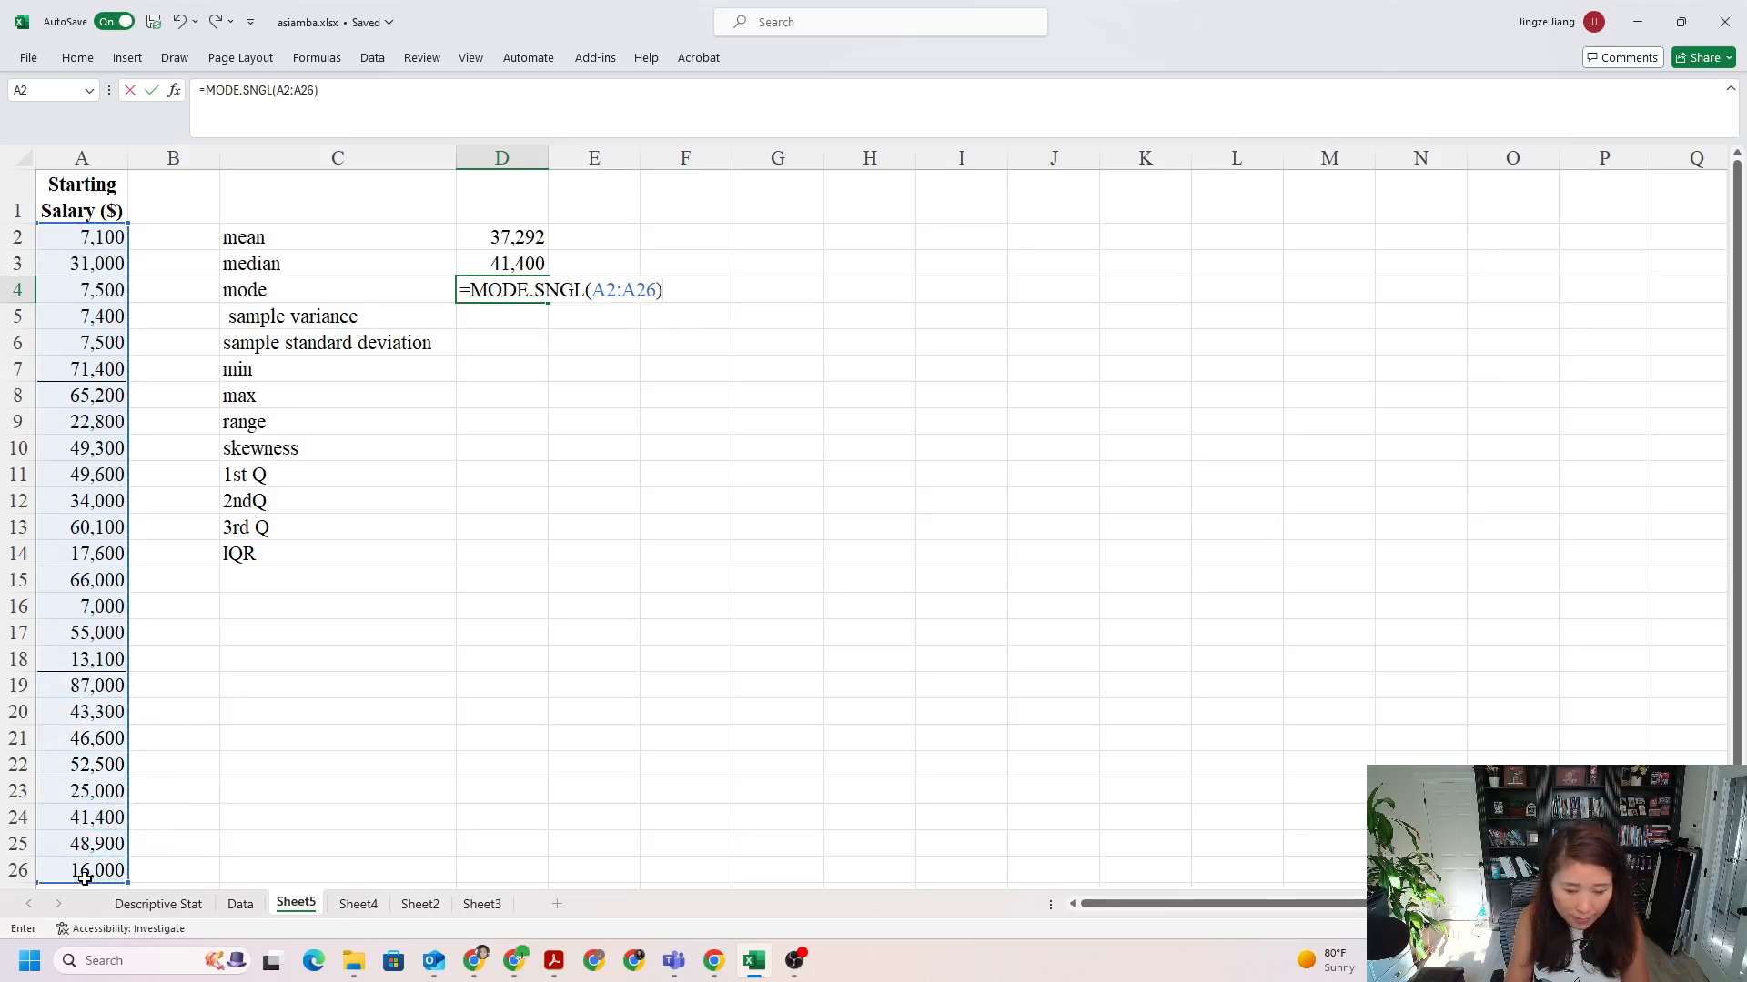
{"action": "key", "text": "Return"}
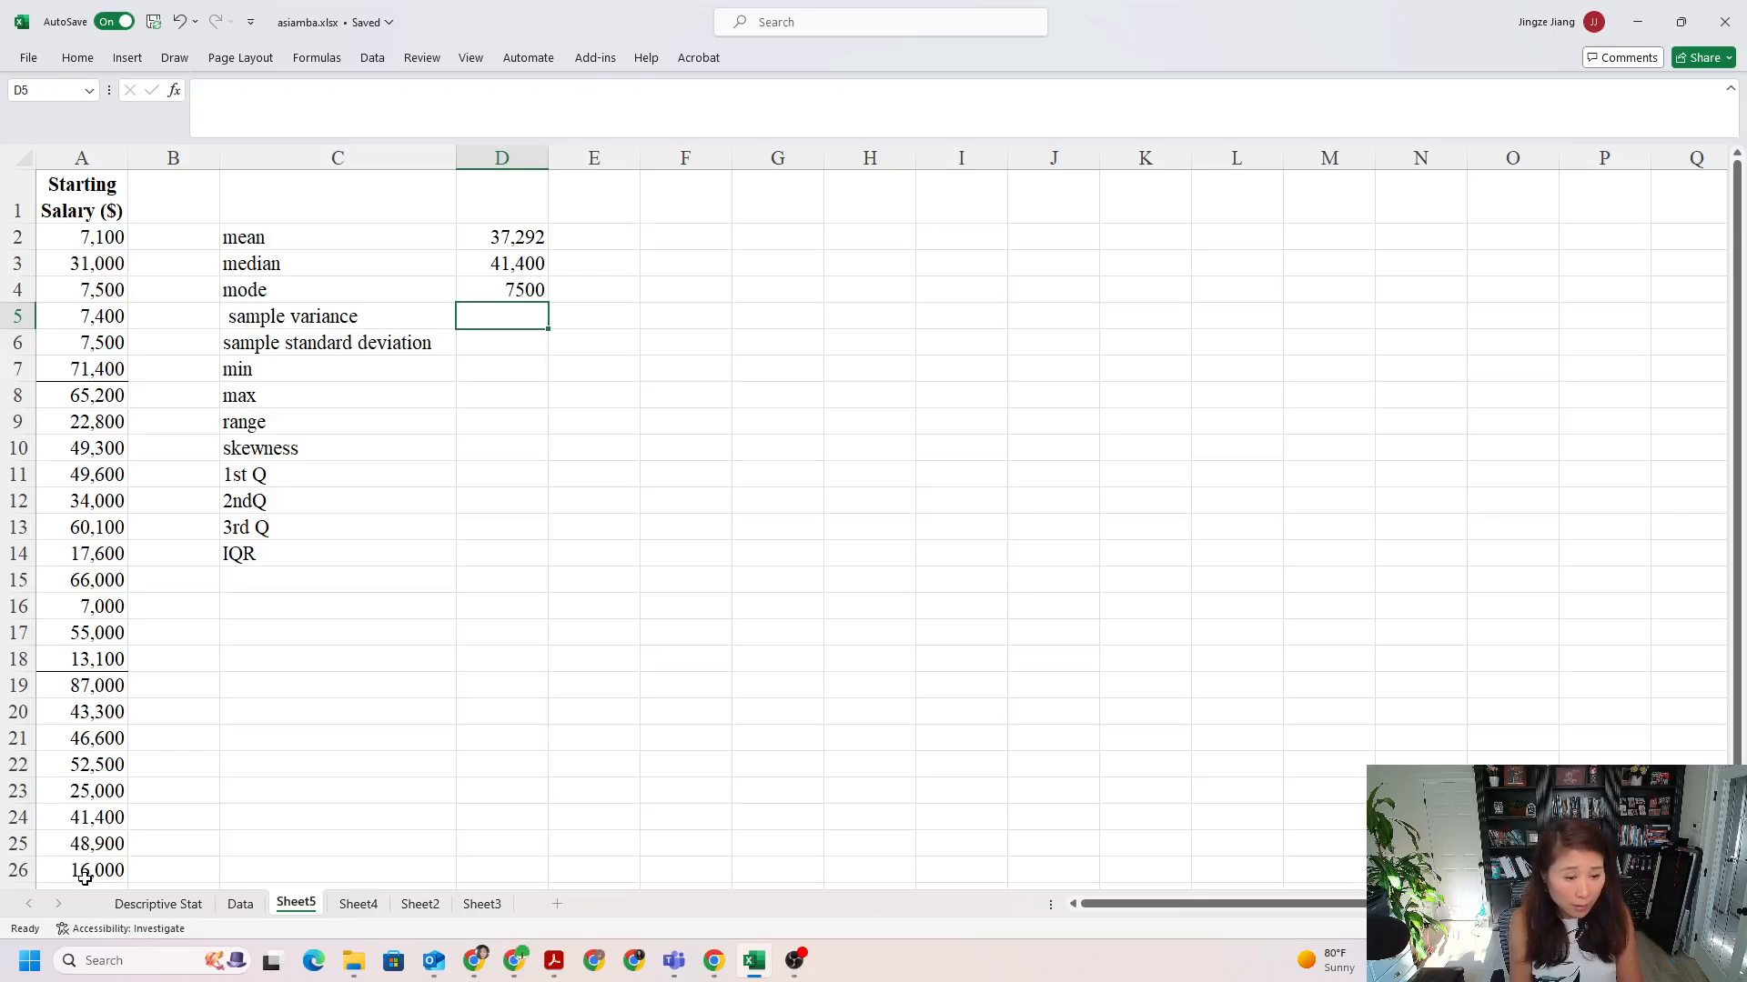
Check the mean formula in D2, and calculate the sample variance of the salaries in D5 with =VAR.S(A2:A26).
{"action": "double_click", "coordinate": [499, 234]}
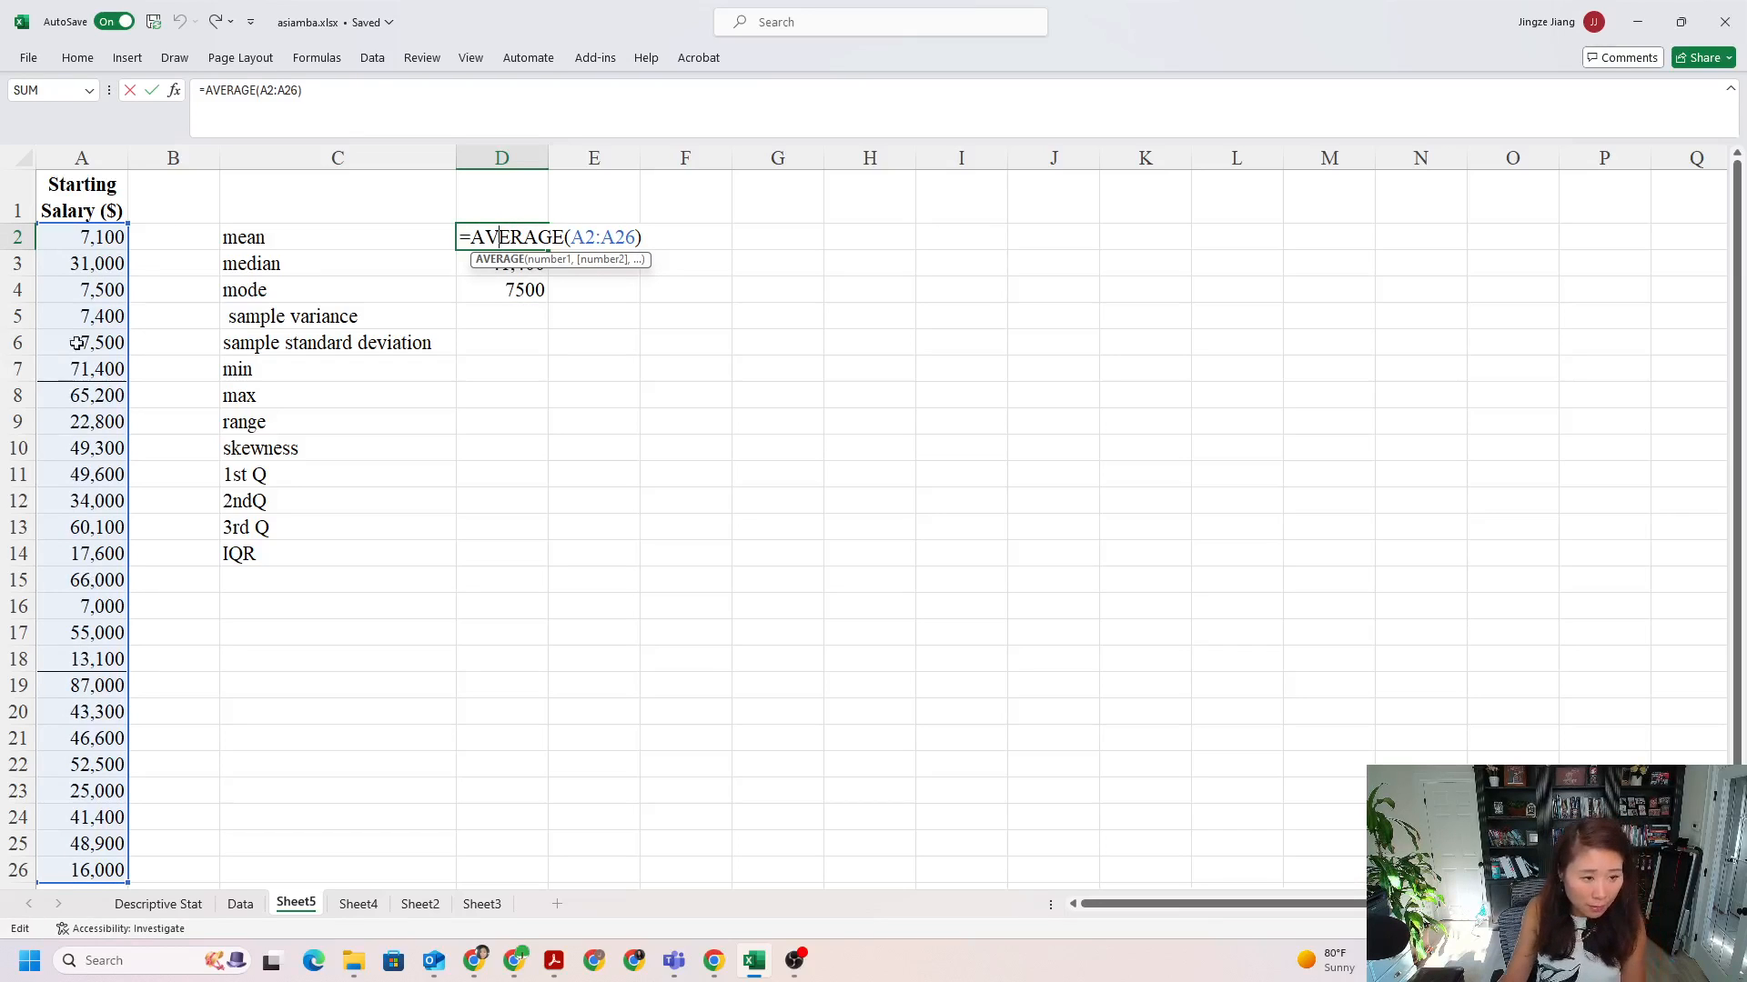
{"action": "key", "text": "Return"}
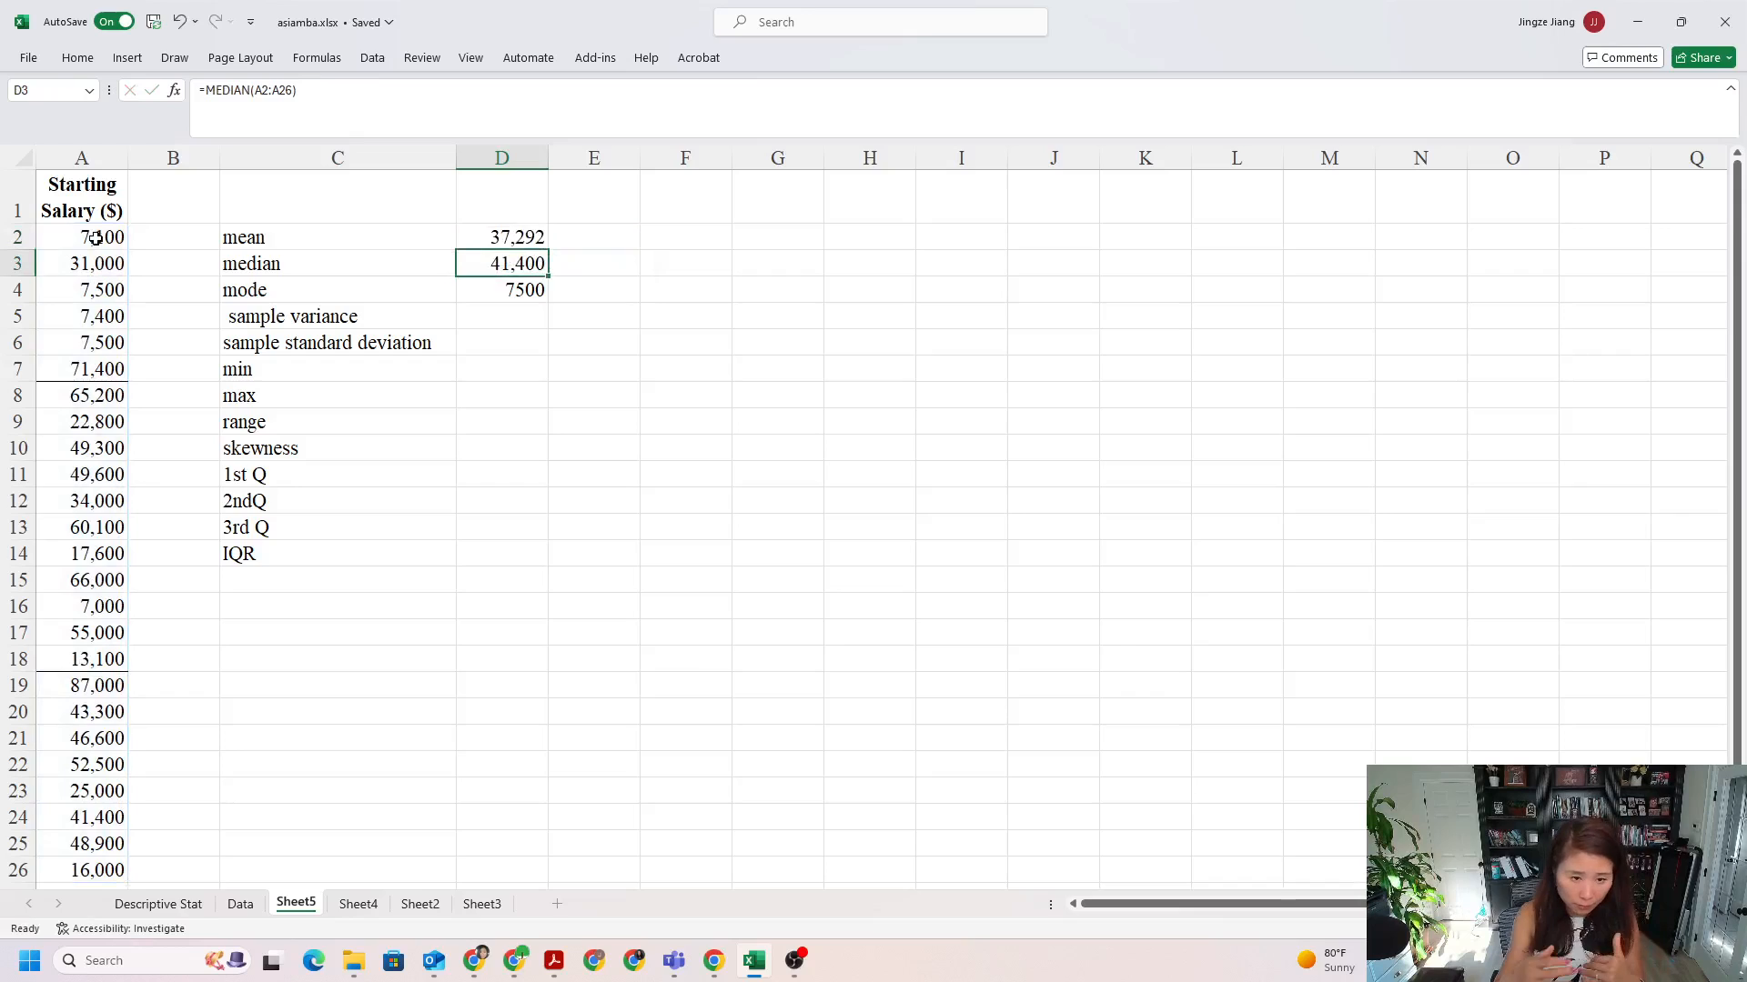
{"action": "left_click", "coordinate": [469, 306]}
{"action": "type", "text": "="}
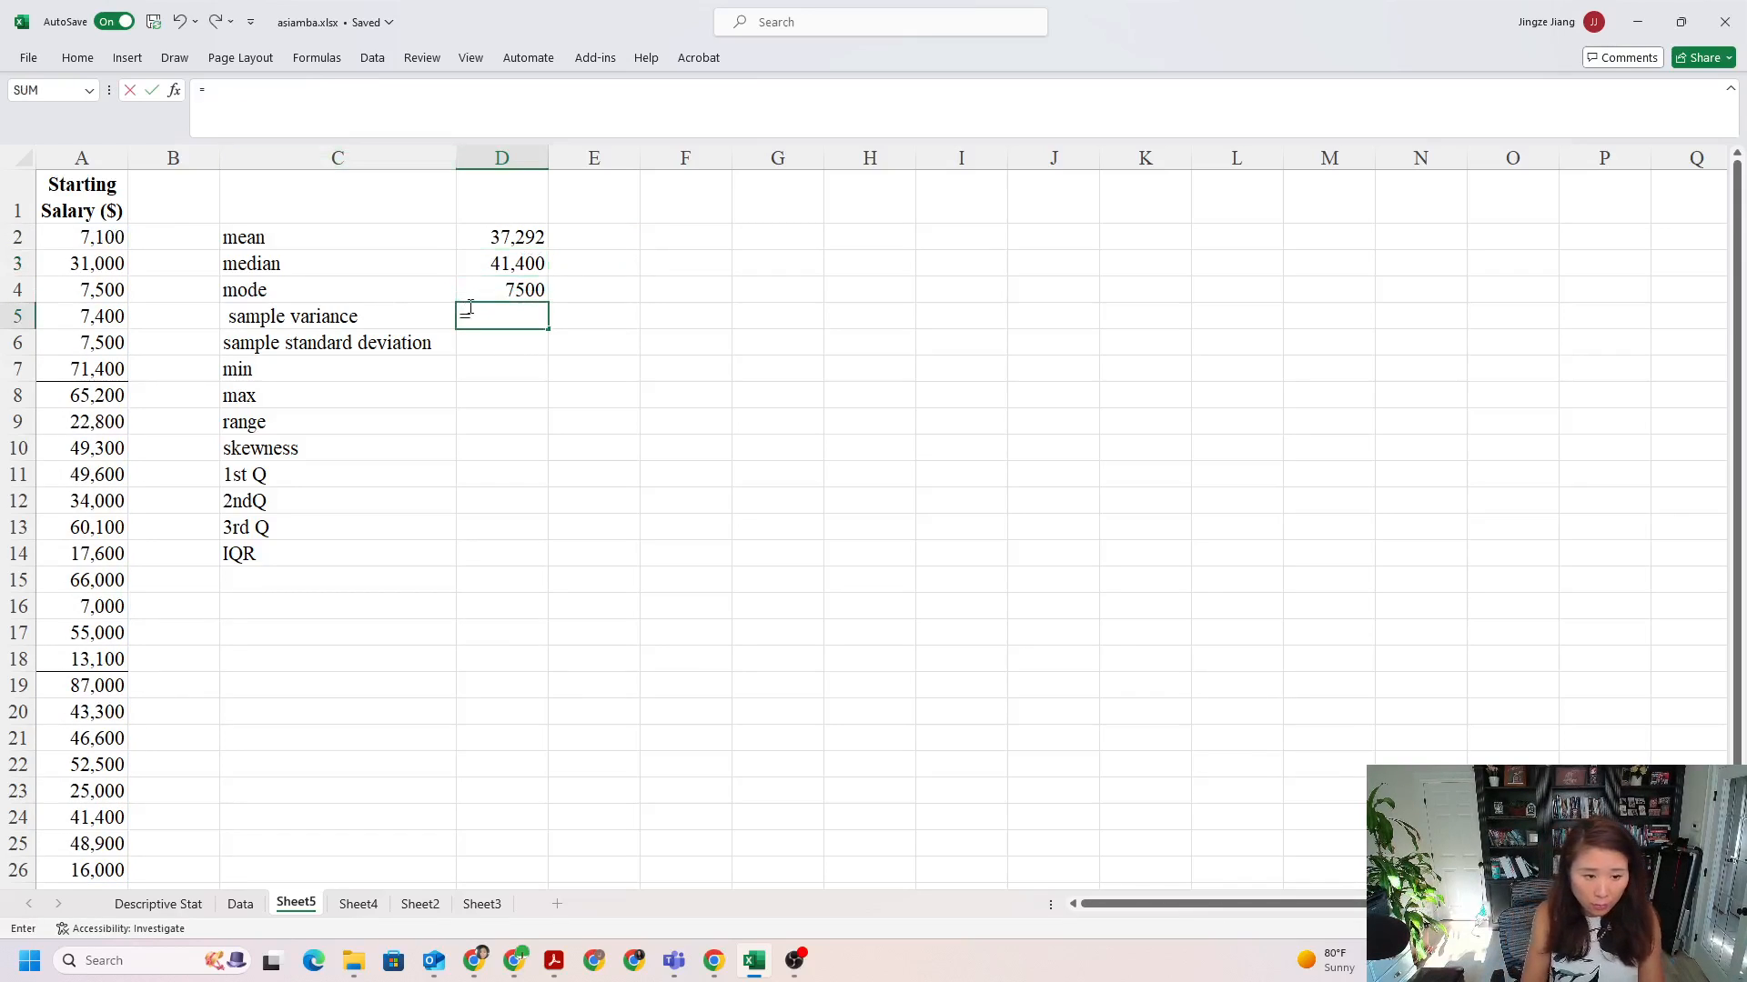
{"action": "type", "text": "VAR"}
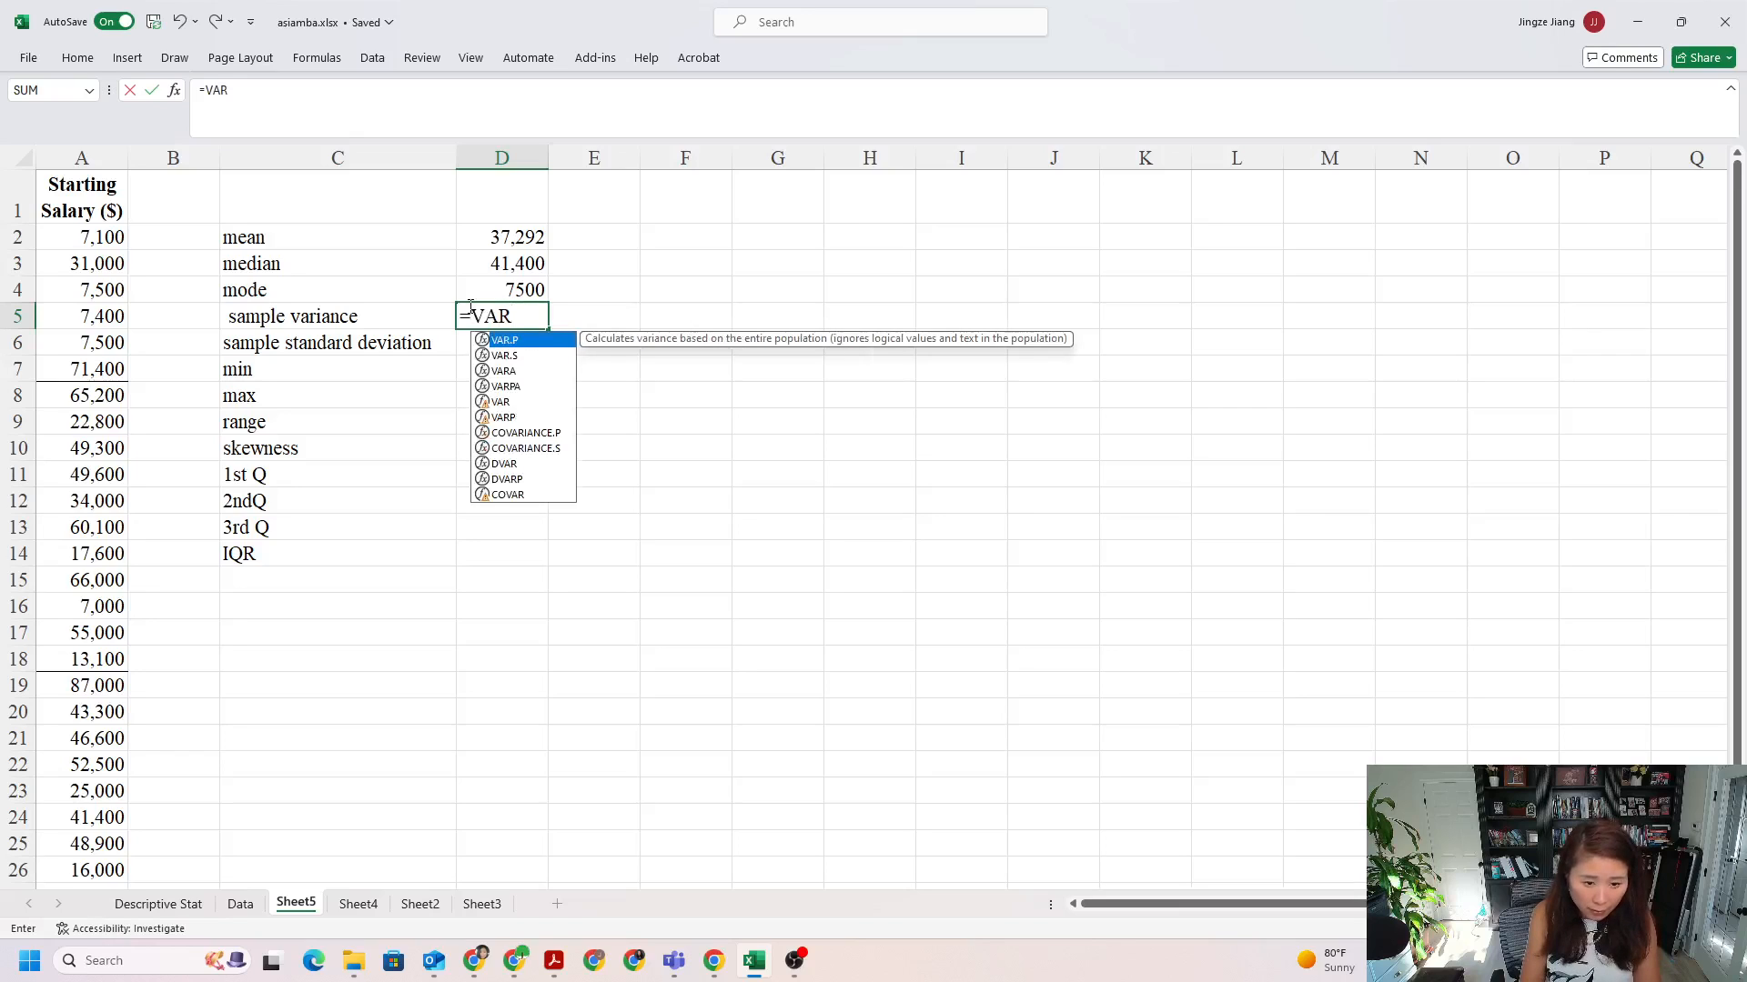
{"action": "type", "text": ".S"}
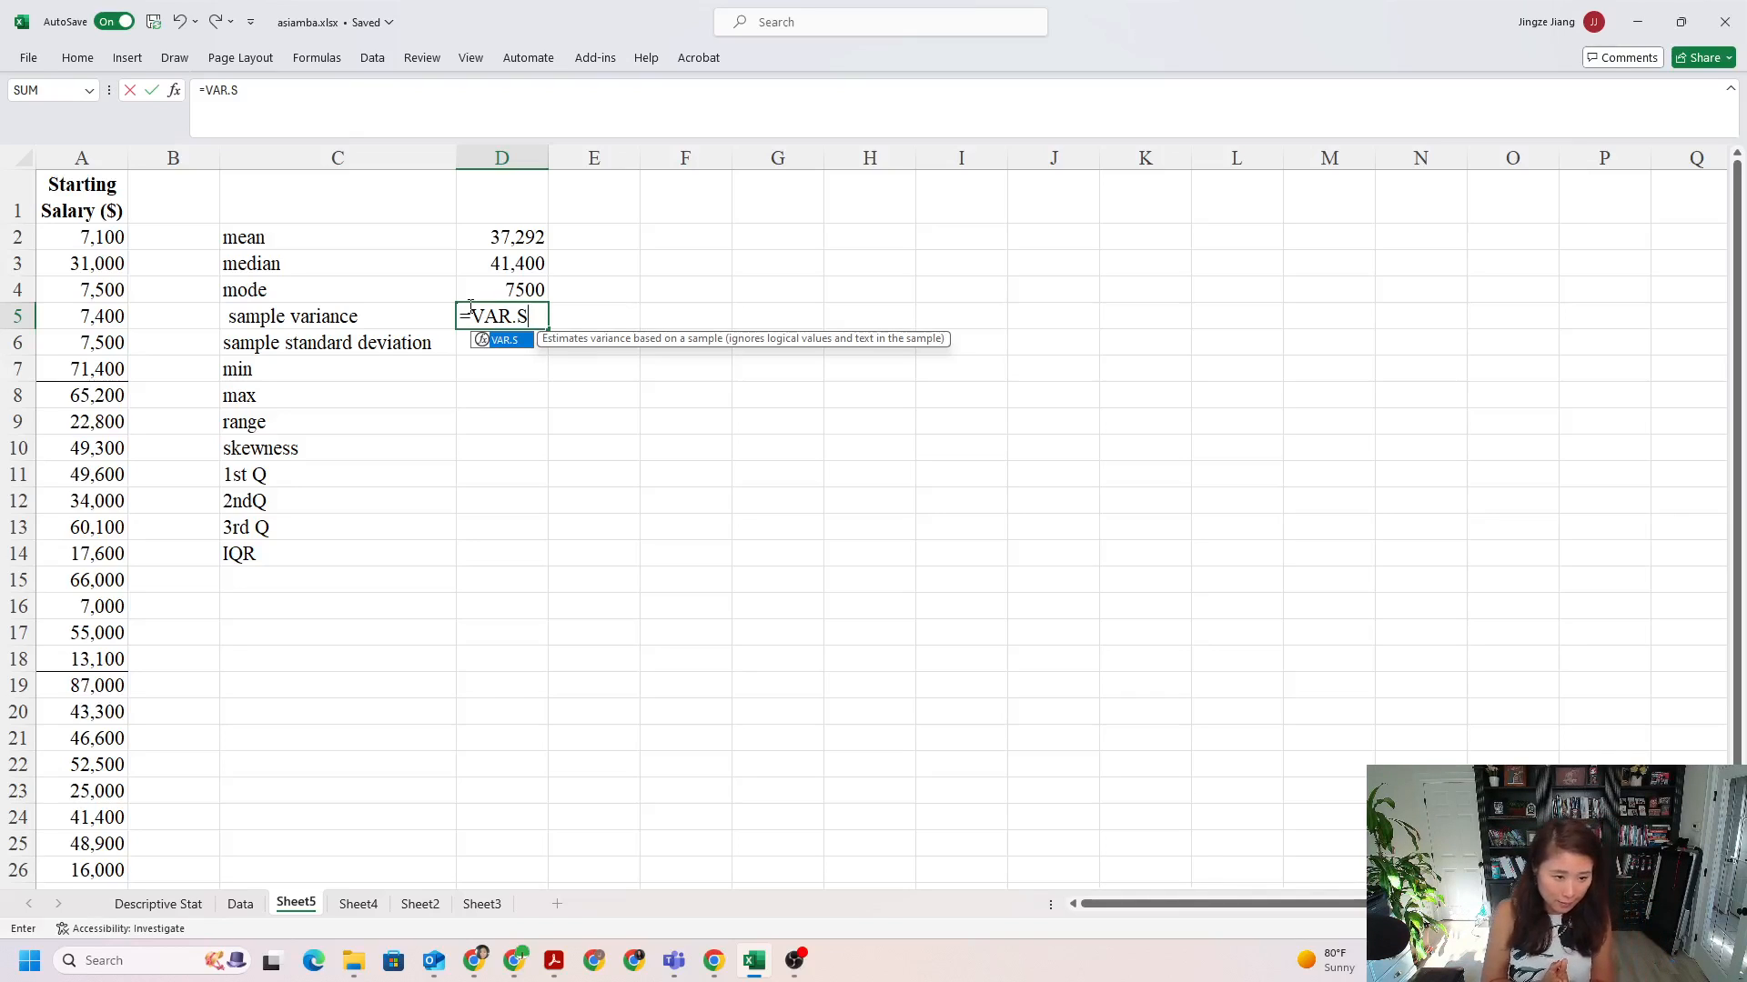
{"action": "type", "text": "("}
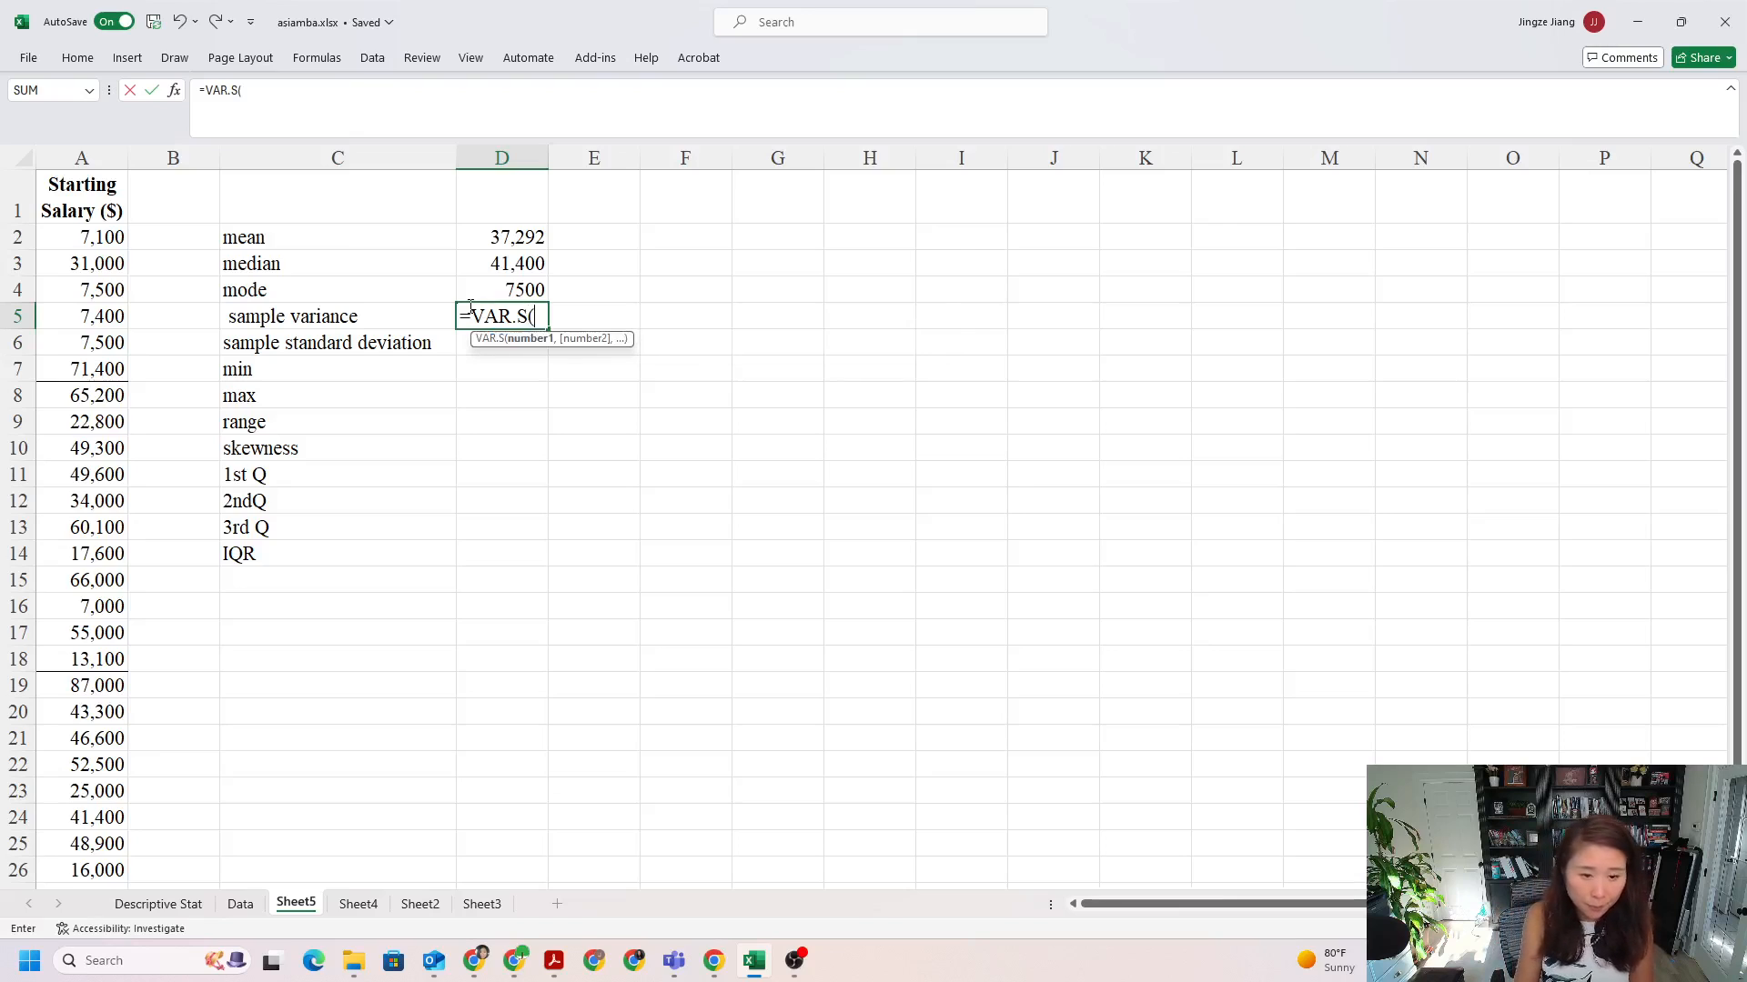
{"action": "left_click_drag", "start_coordinate": [89, 240], "coordinate": [85, 815]}
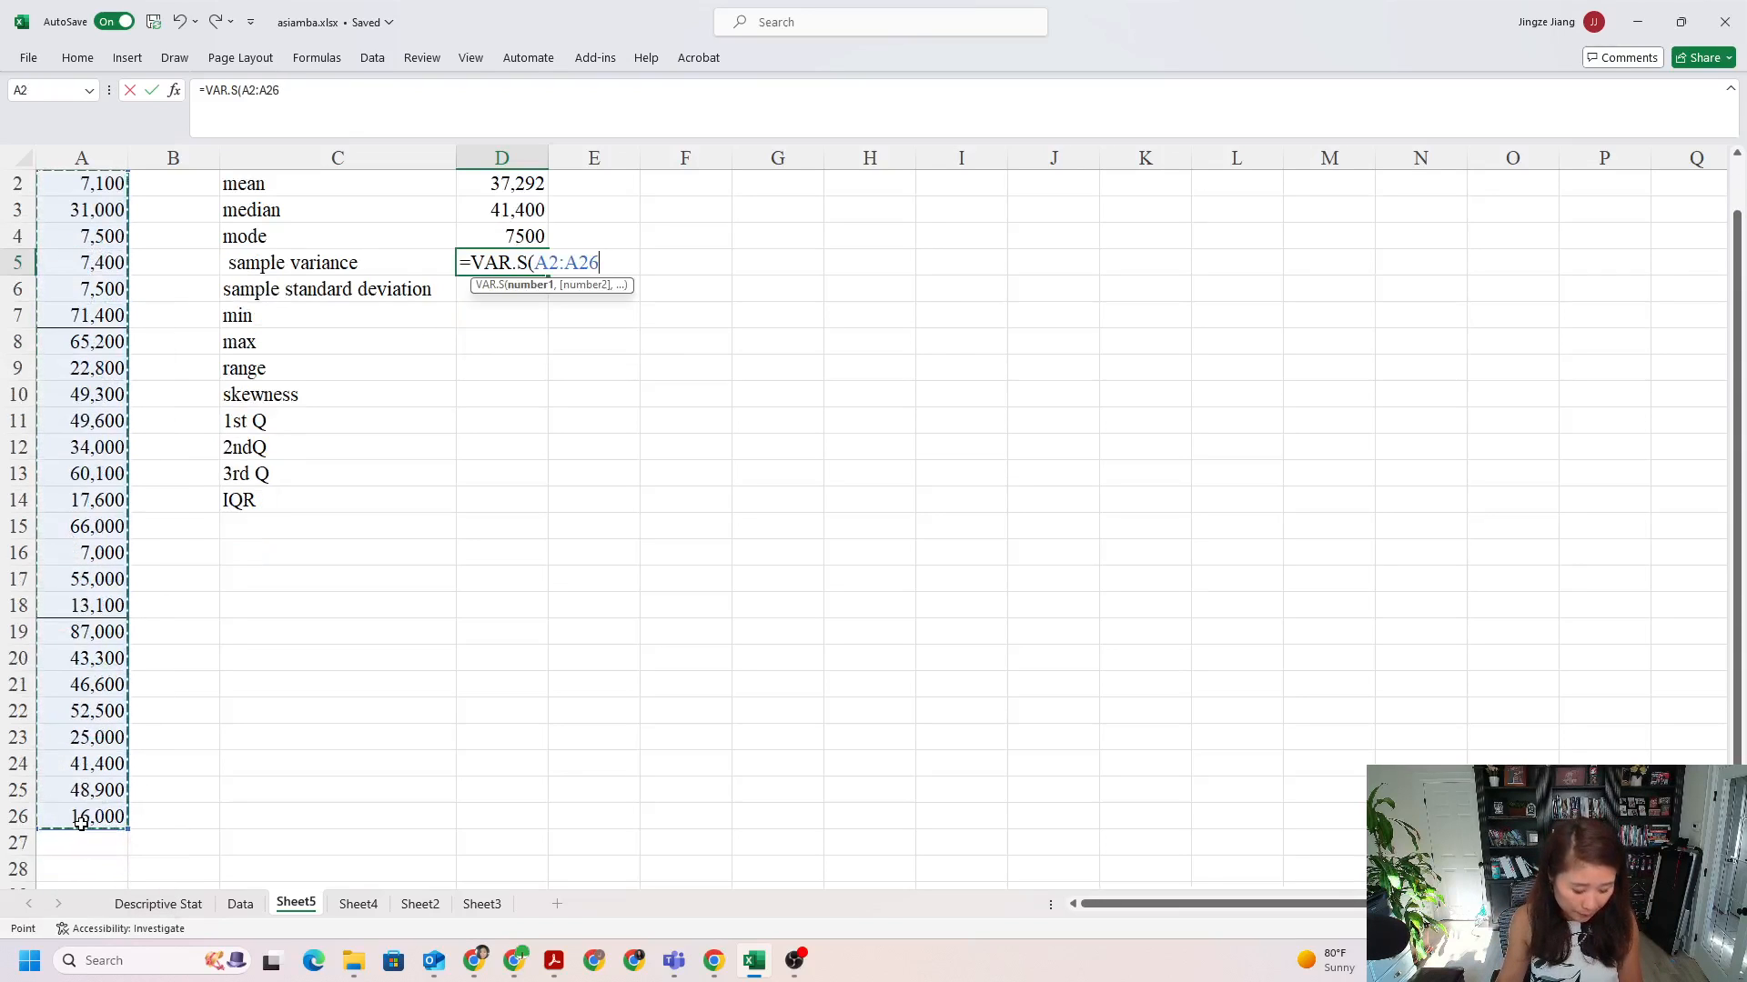
{"action": "key", "text": "Return"}
{"action": "scroll", "coordinate": [273, 791], "scroll_direction": "up", "scroll_amount": 1}
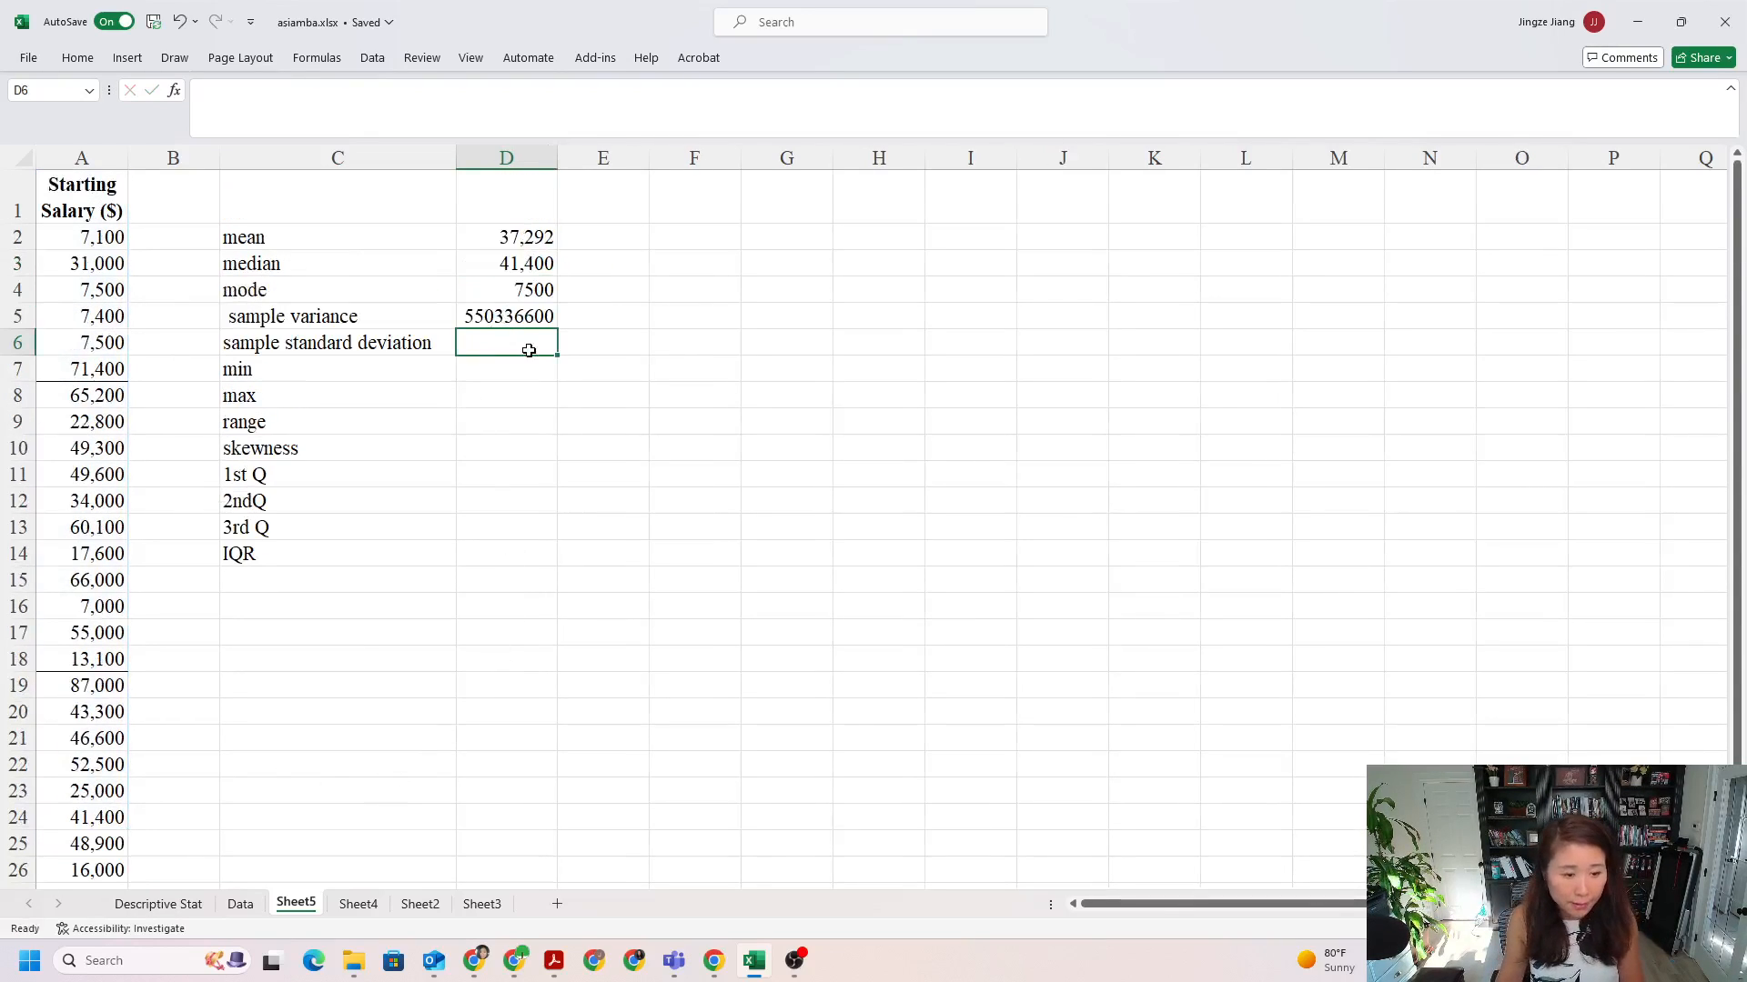
Calculate the sample standard deviation of the salaries in D6 with =STDEV.S(A2:A26).
{"action": "type", "text": "="}
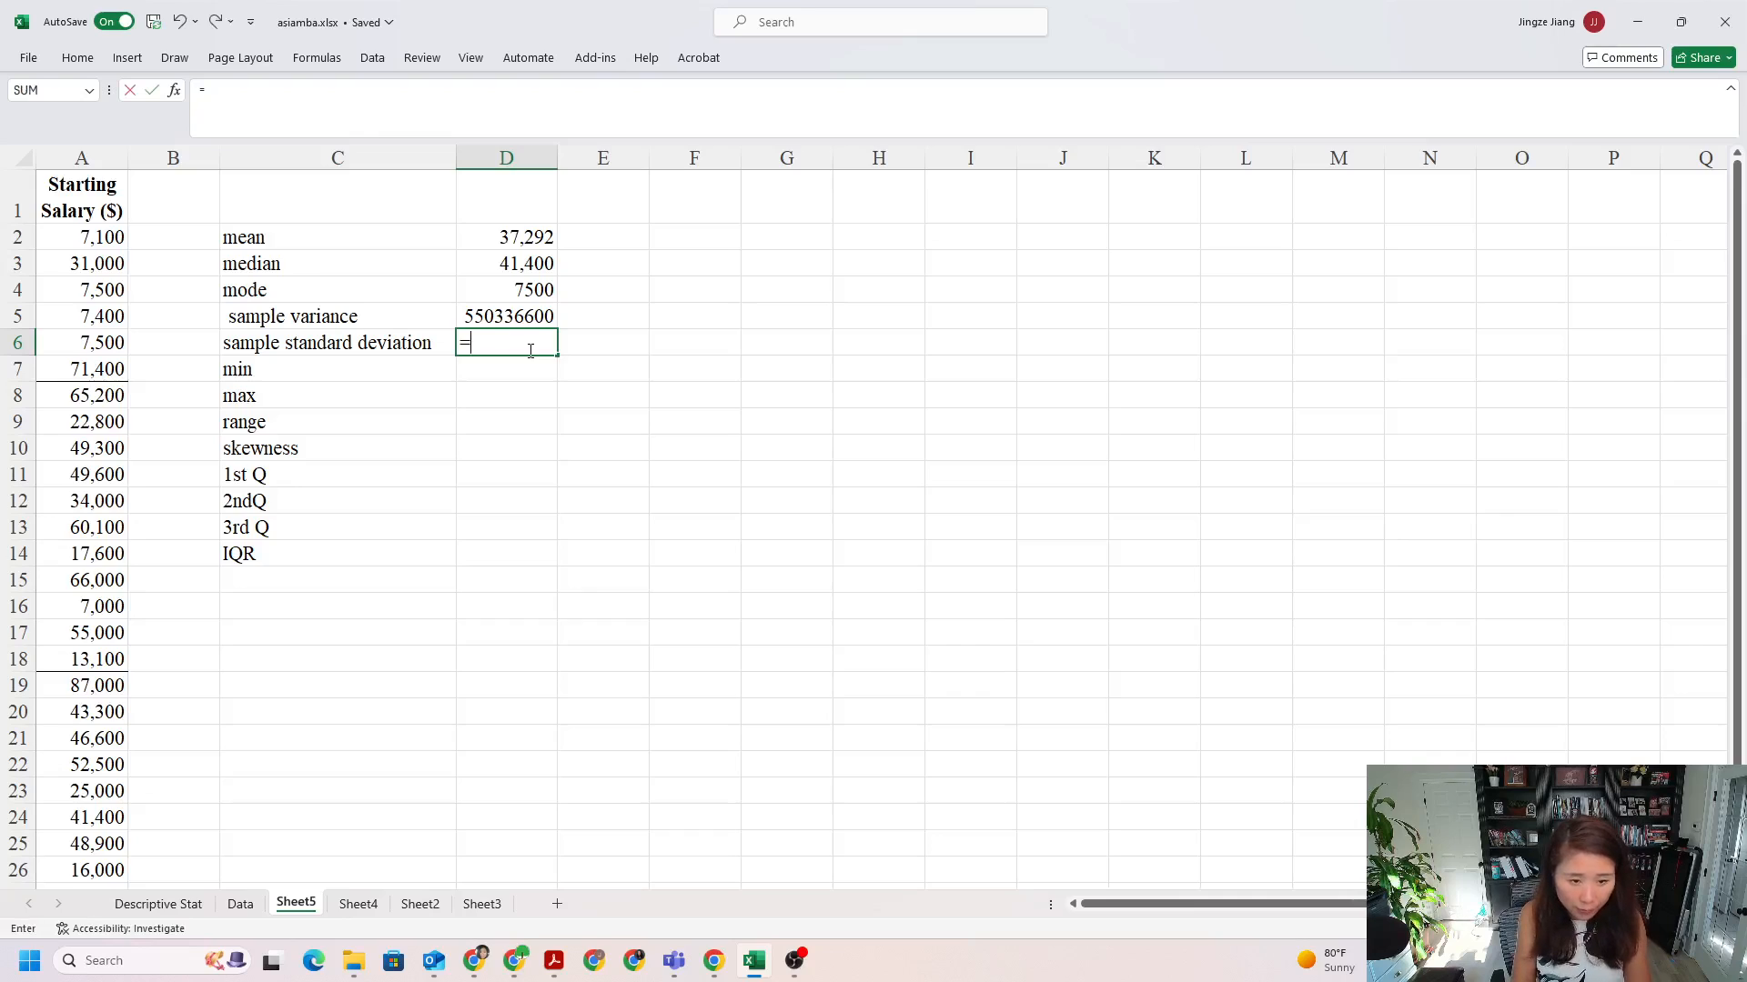
{"action": "type", "text": "ST"}
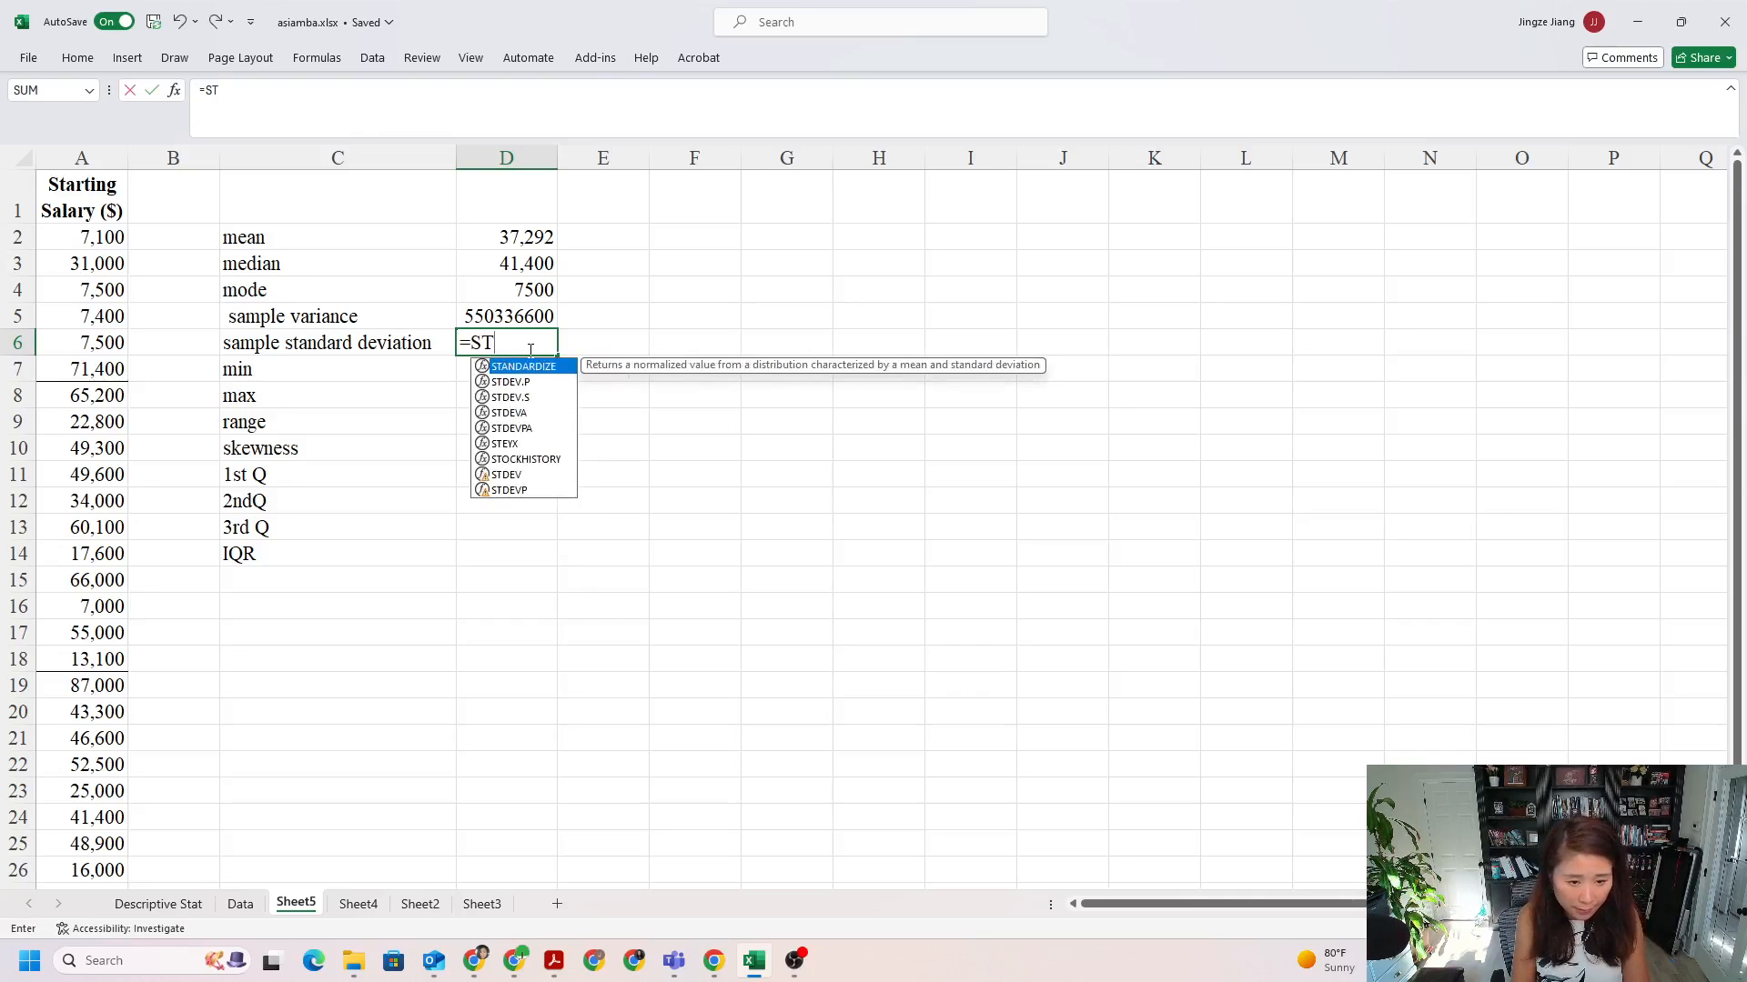
{"action": "type", "text": "DEV.S"}
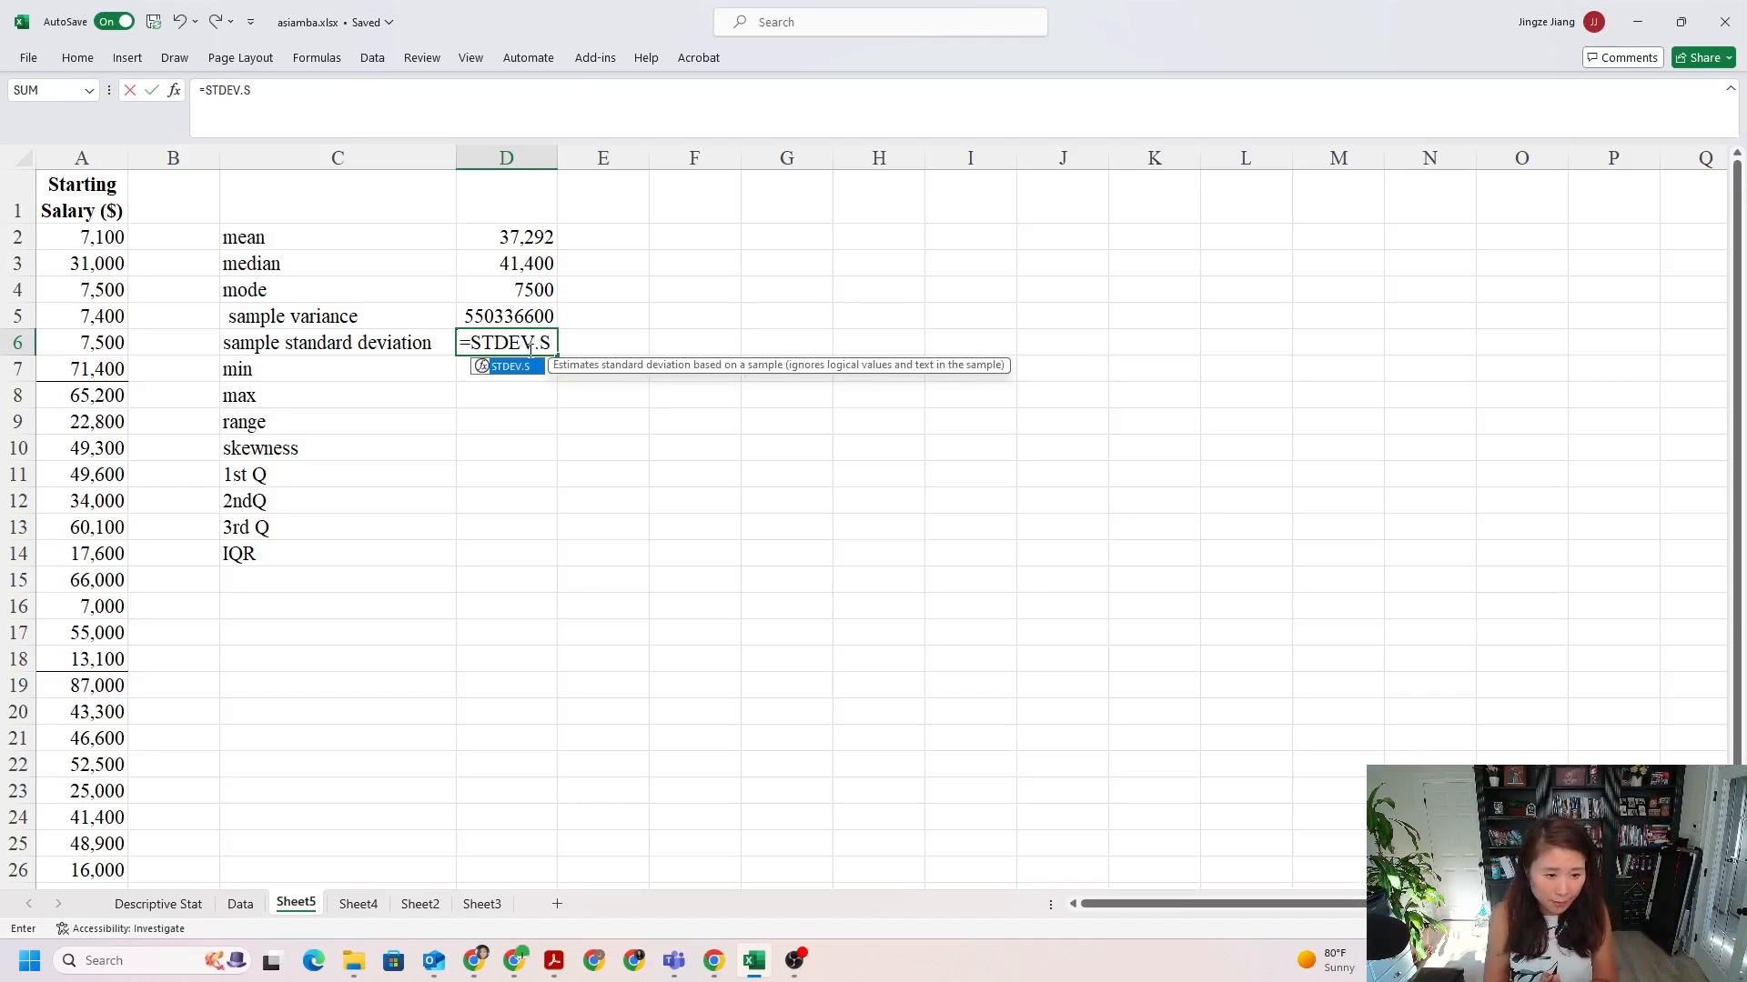
{"action": "type", "text": "("}
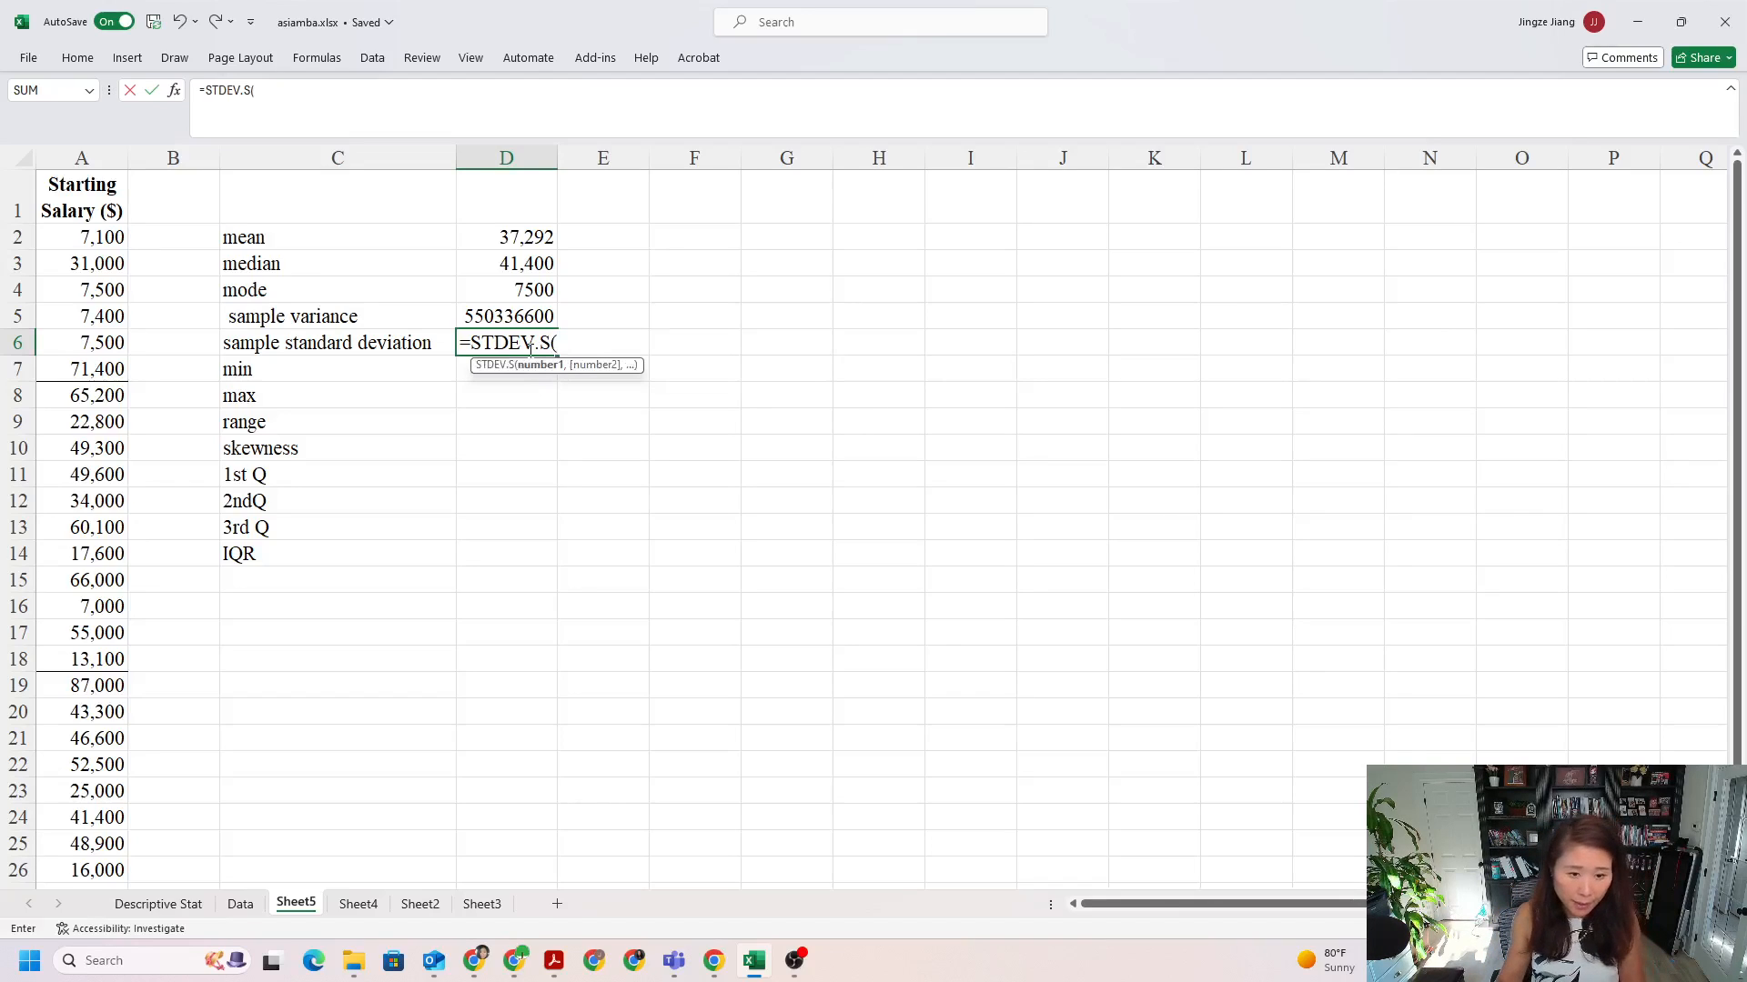
{"action": "left_click", "coordinate": [119, 241]}
{"action": "left_click_drag", "start_coordinate": [118, 244], "coordinate": [62, 860]}
{"action": "type", "text": ")"}
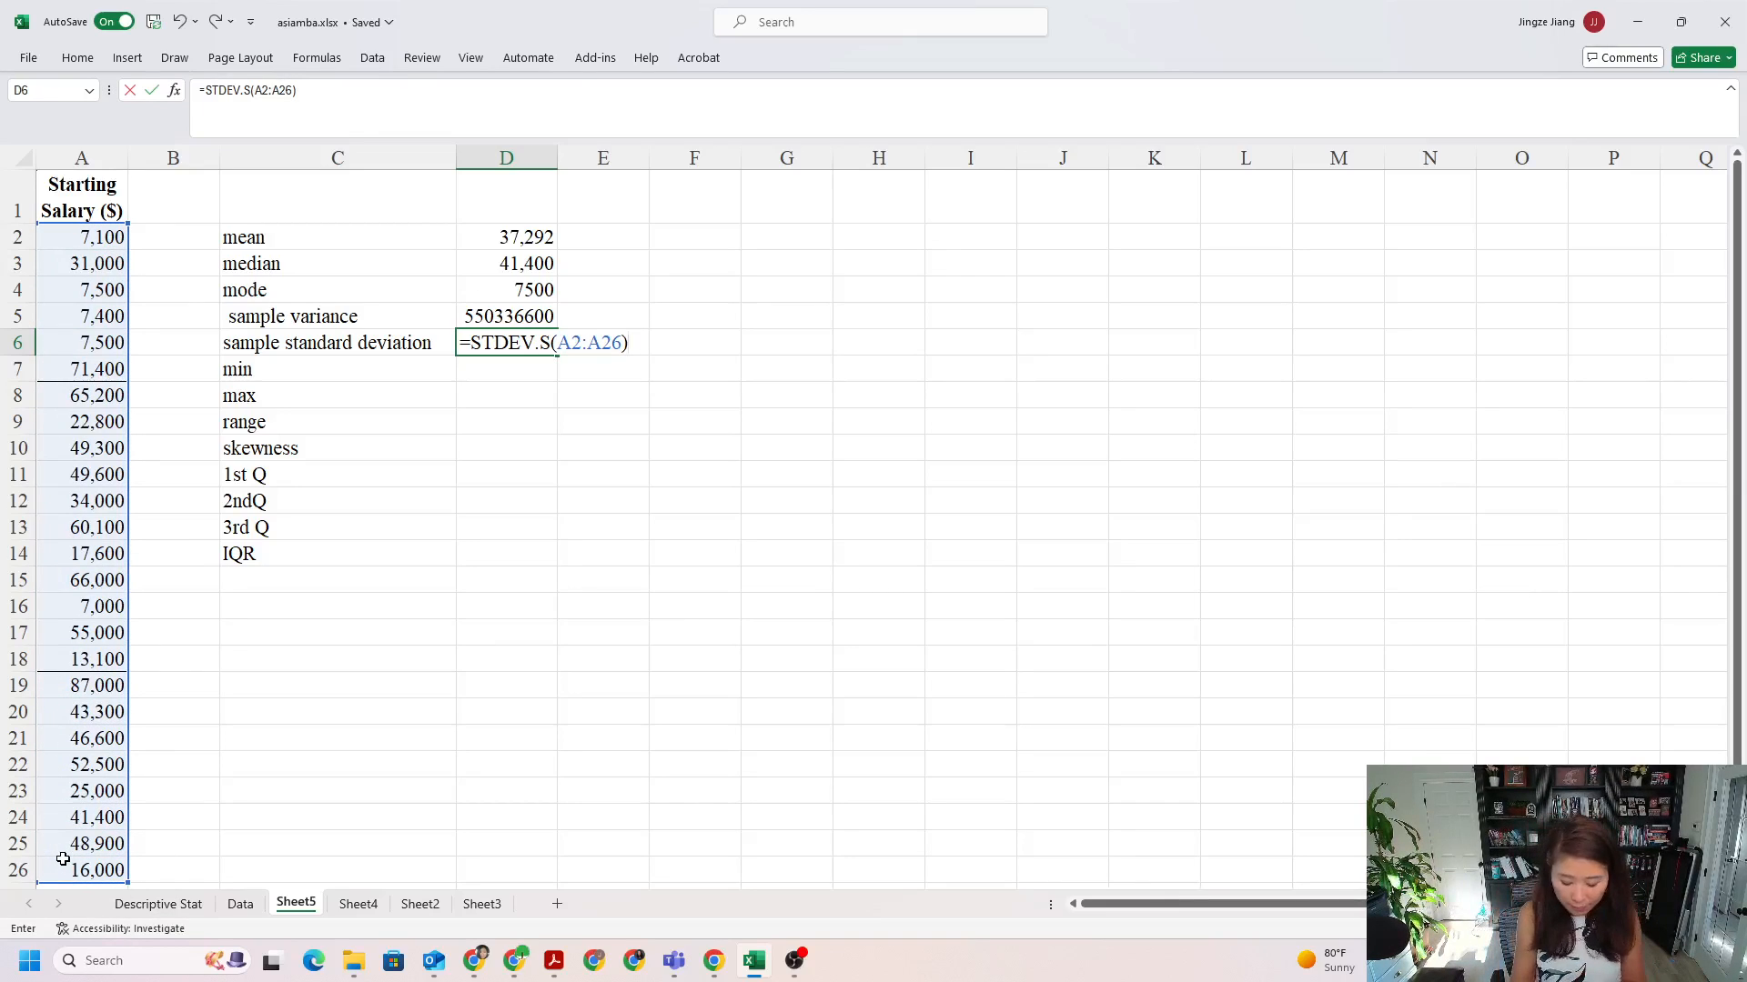
{"action": "key", "text": "Return"}
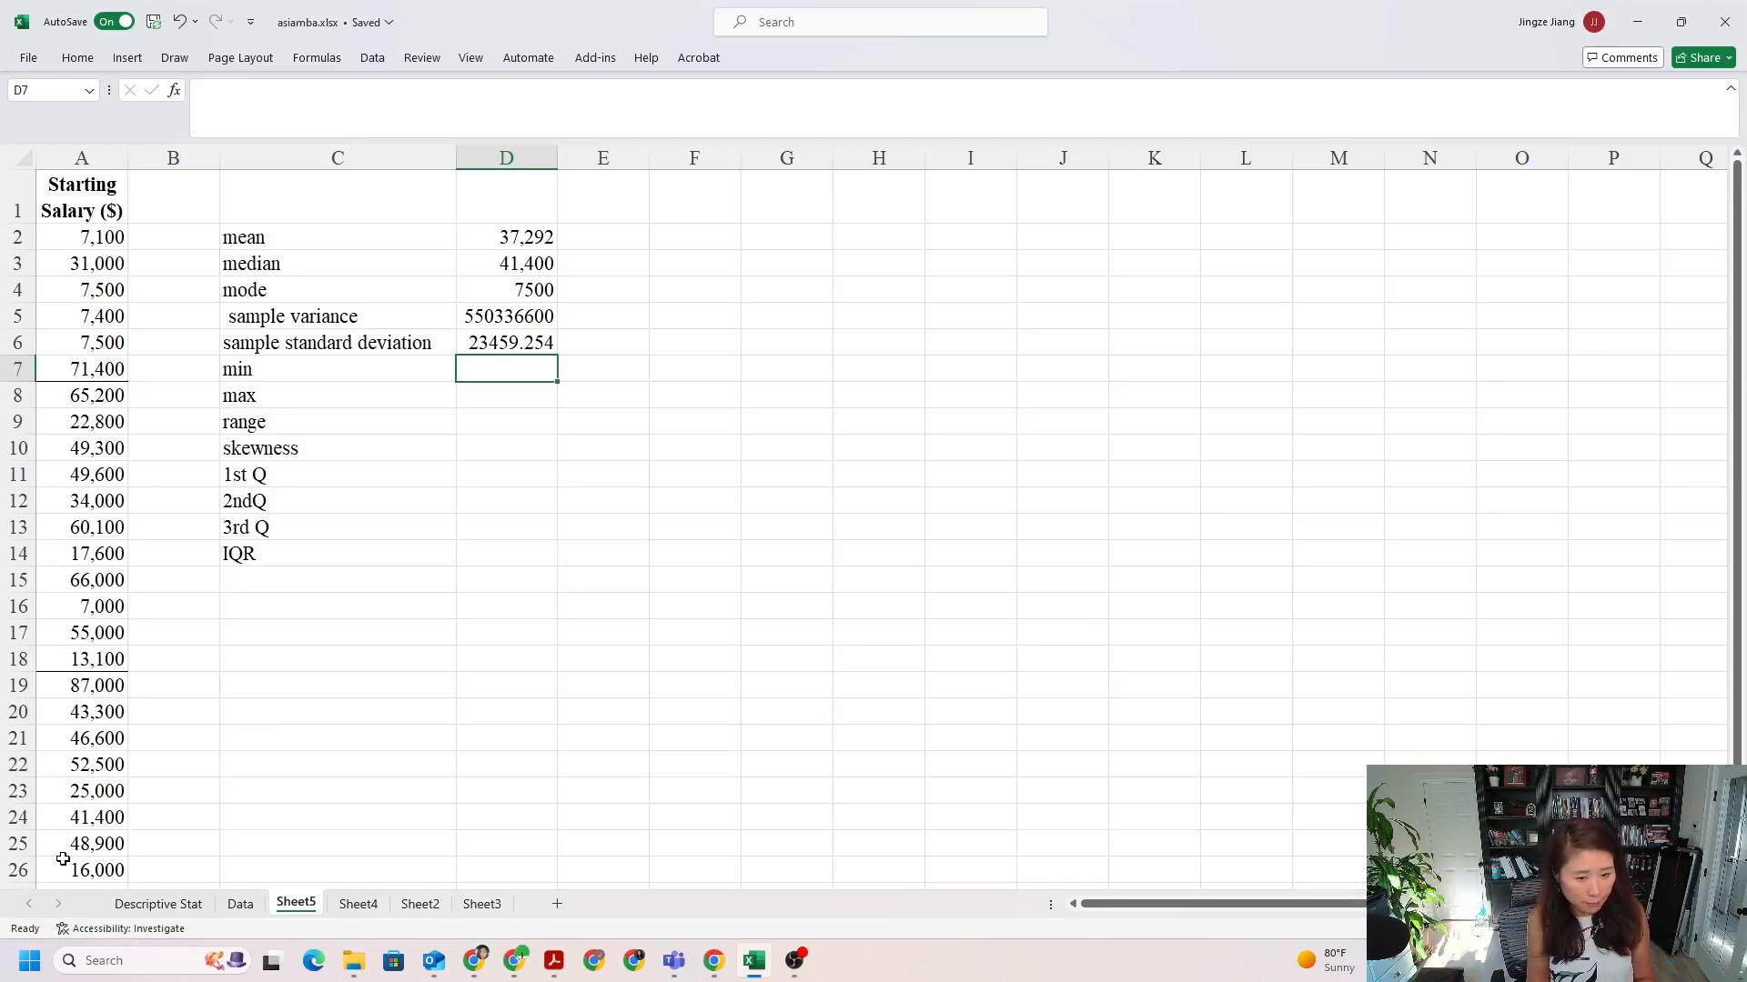
Find the minimum starting salary in D7 with =MIN(A2:A26).
{"action": "type", "text": "="}
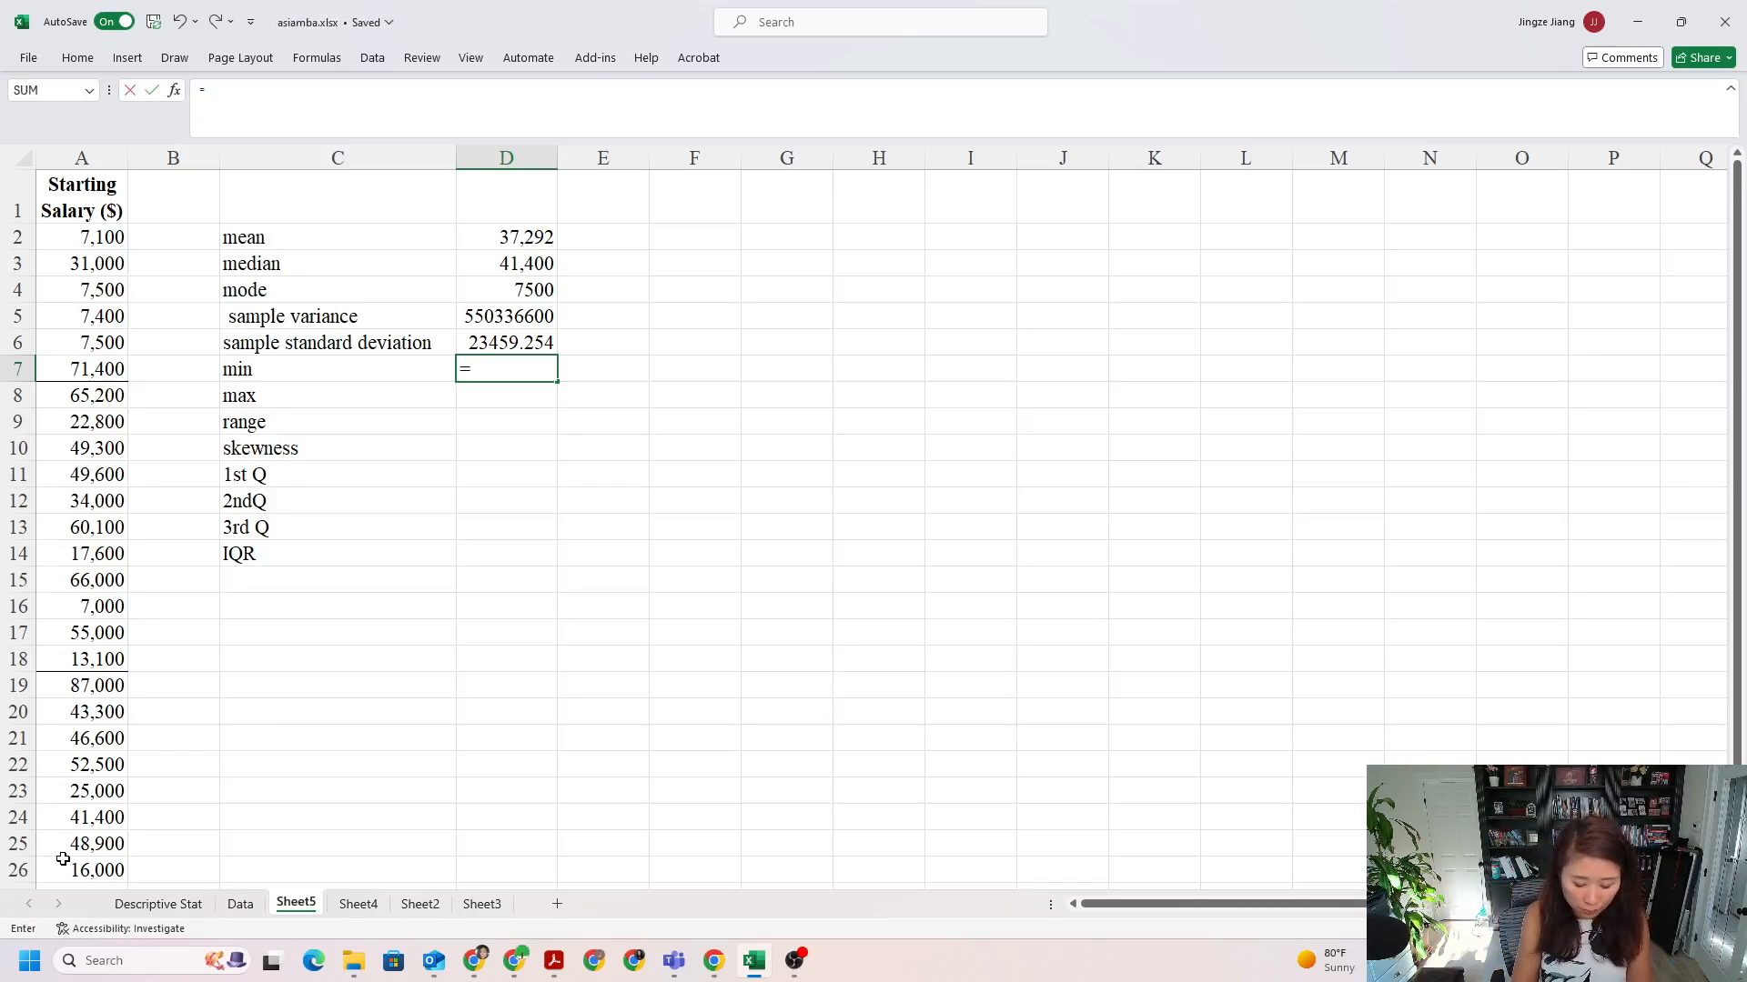
{"action": "type", "text": "MIN("}
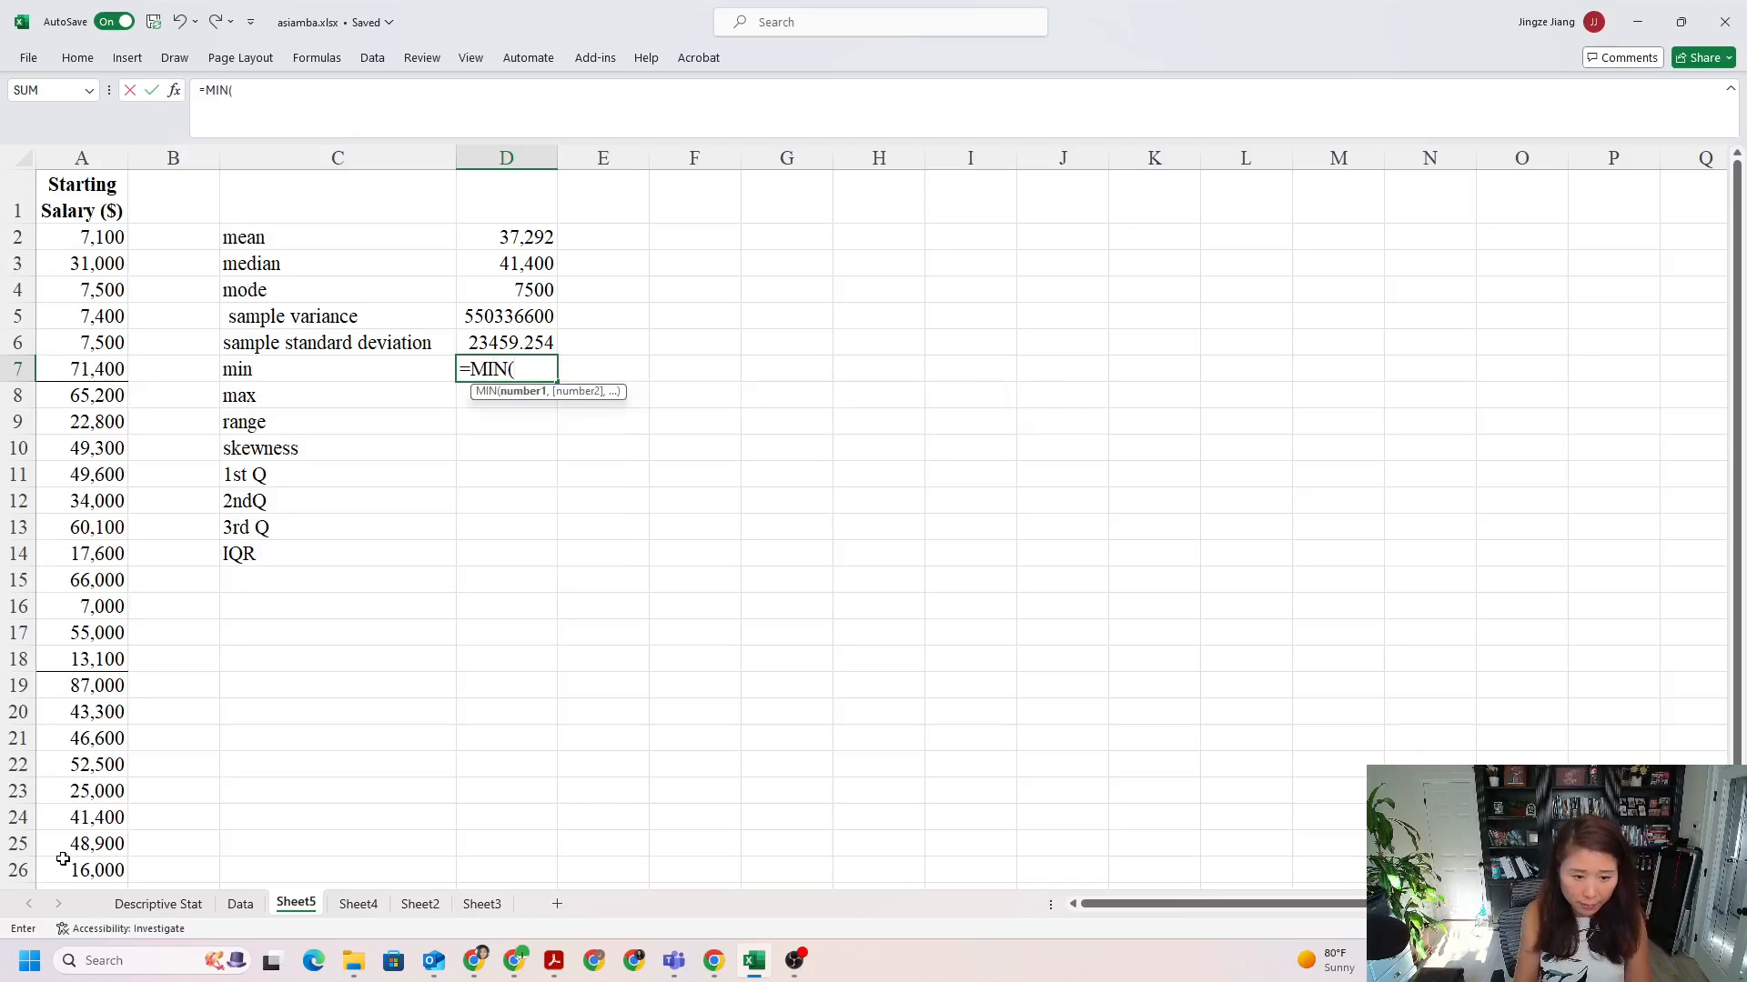
{"action": "left_click_drag", "start_coordinate": [99, 238], "coordinate": [116, 860]}
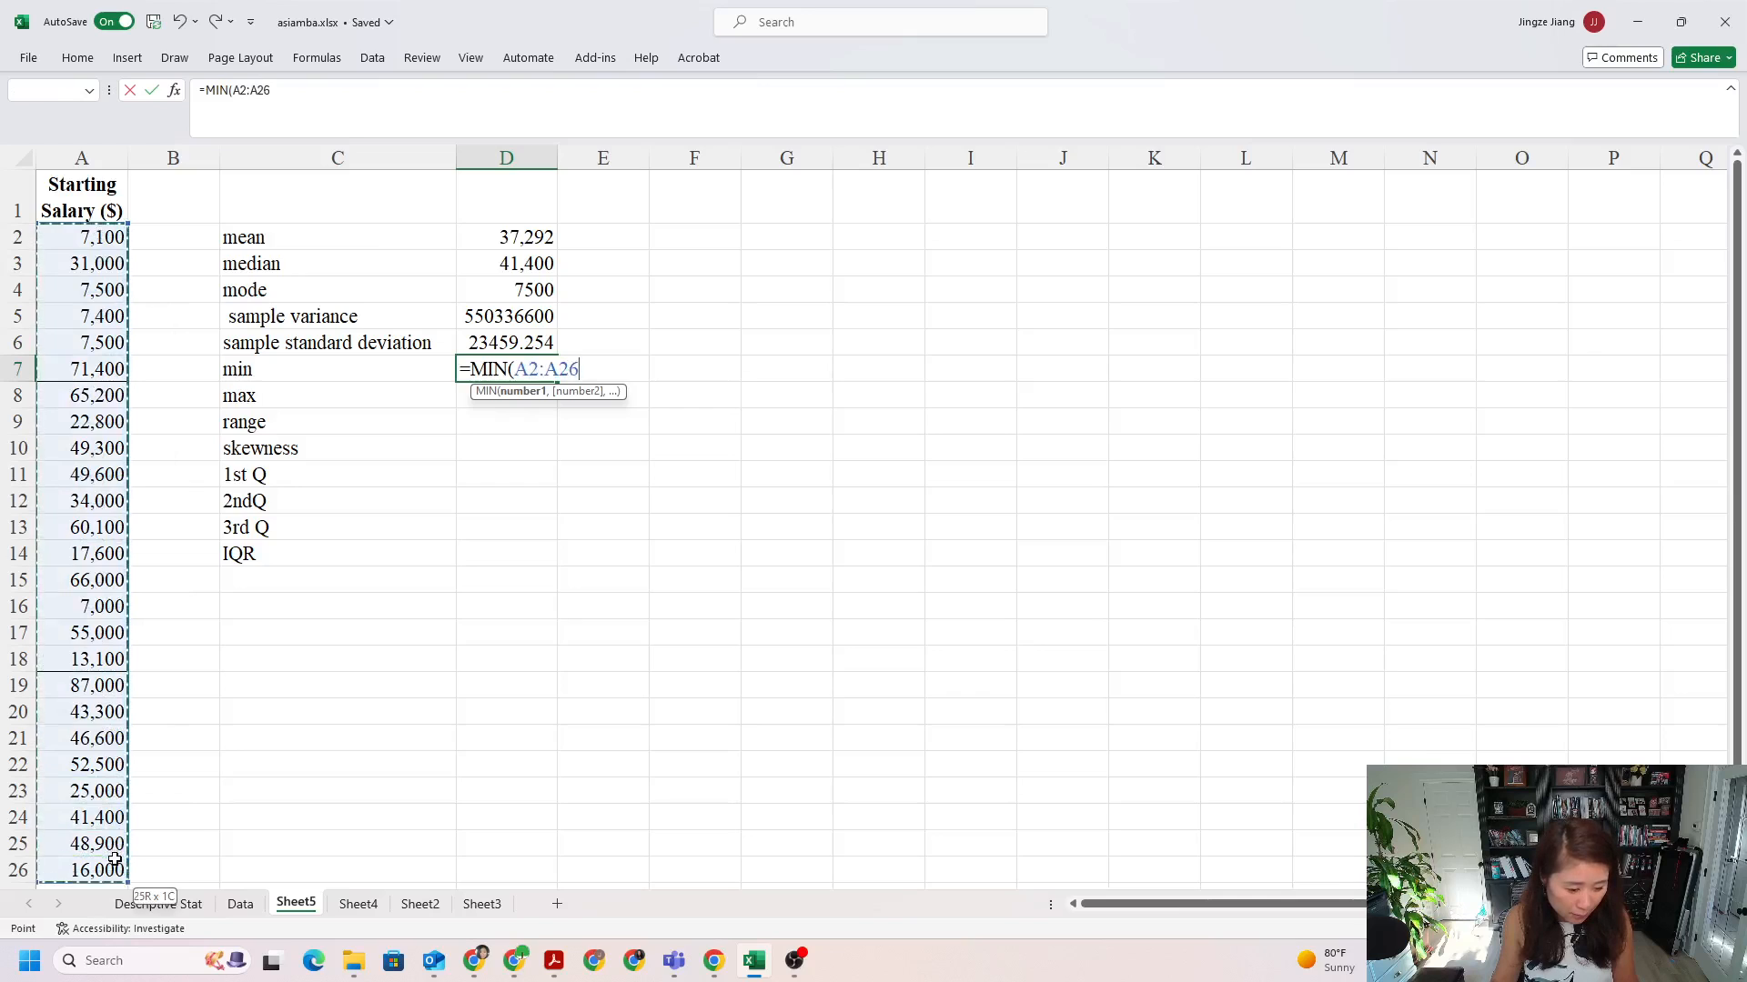
{"action": "type", "text": ")"}
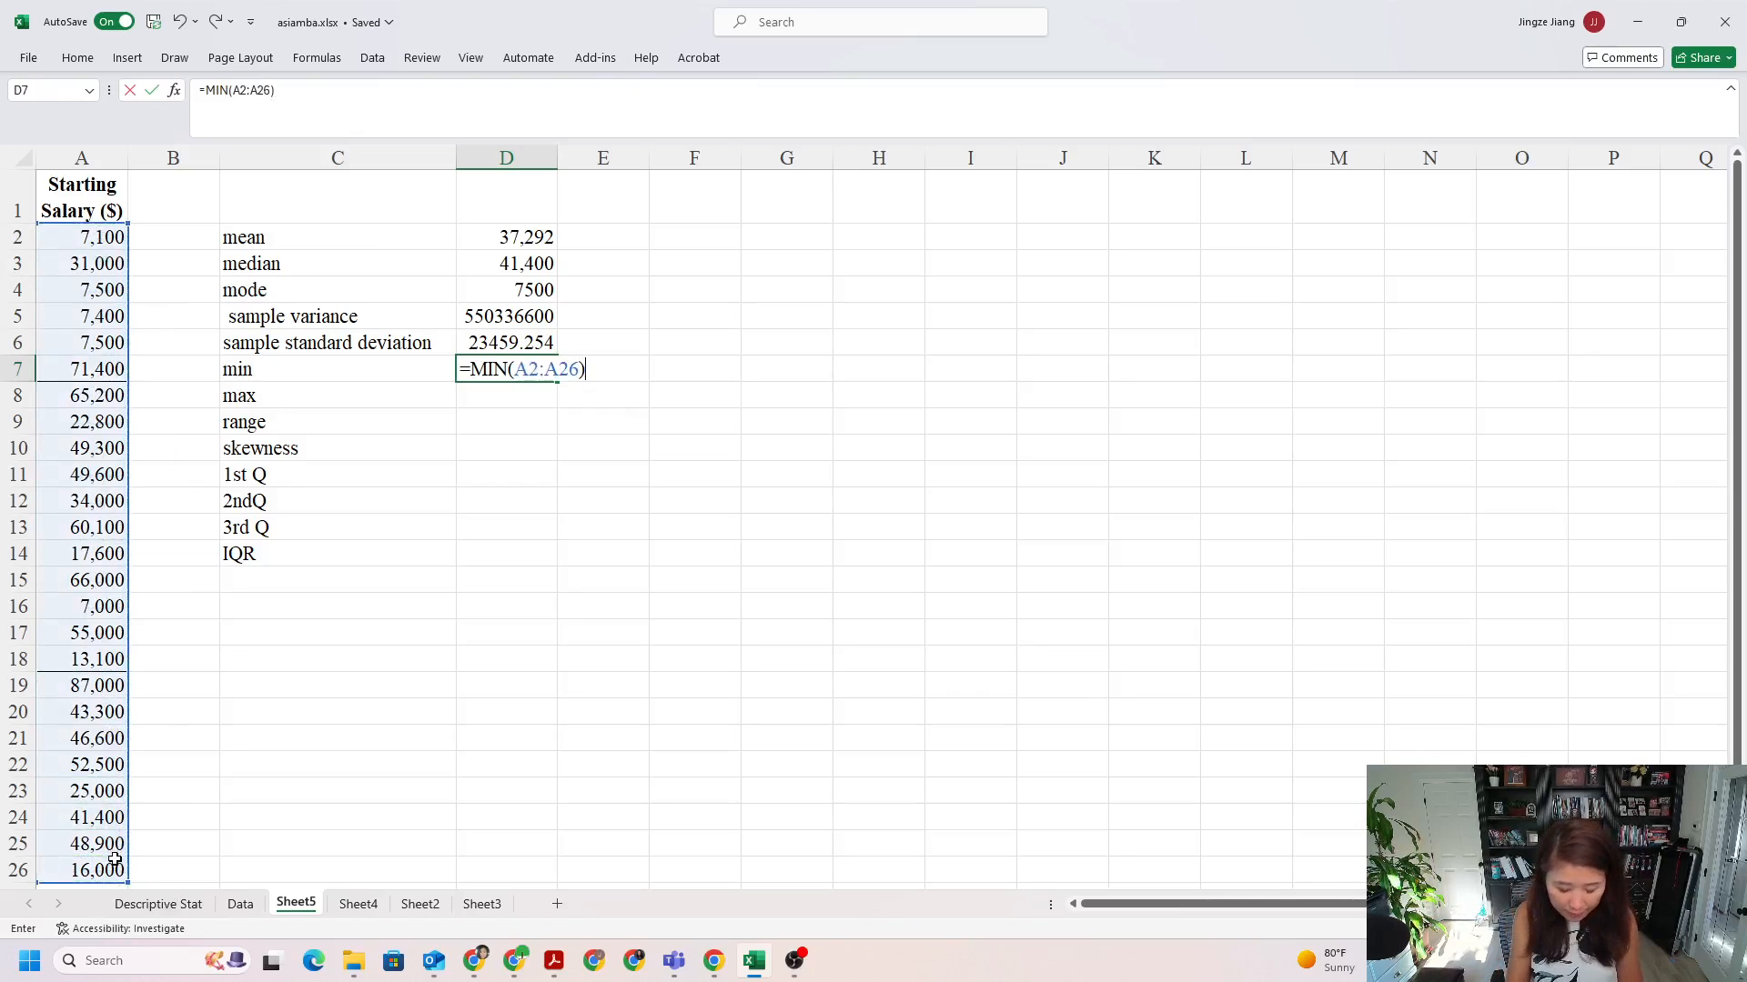
{"action": "key", "text": "Return"}
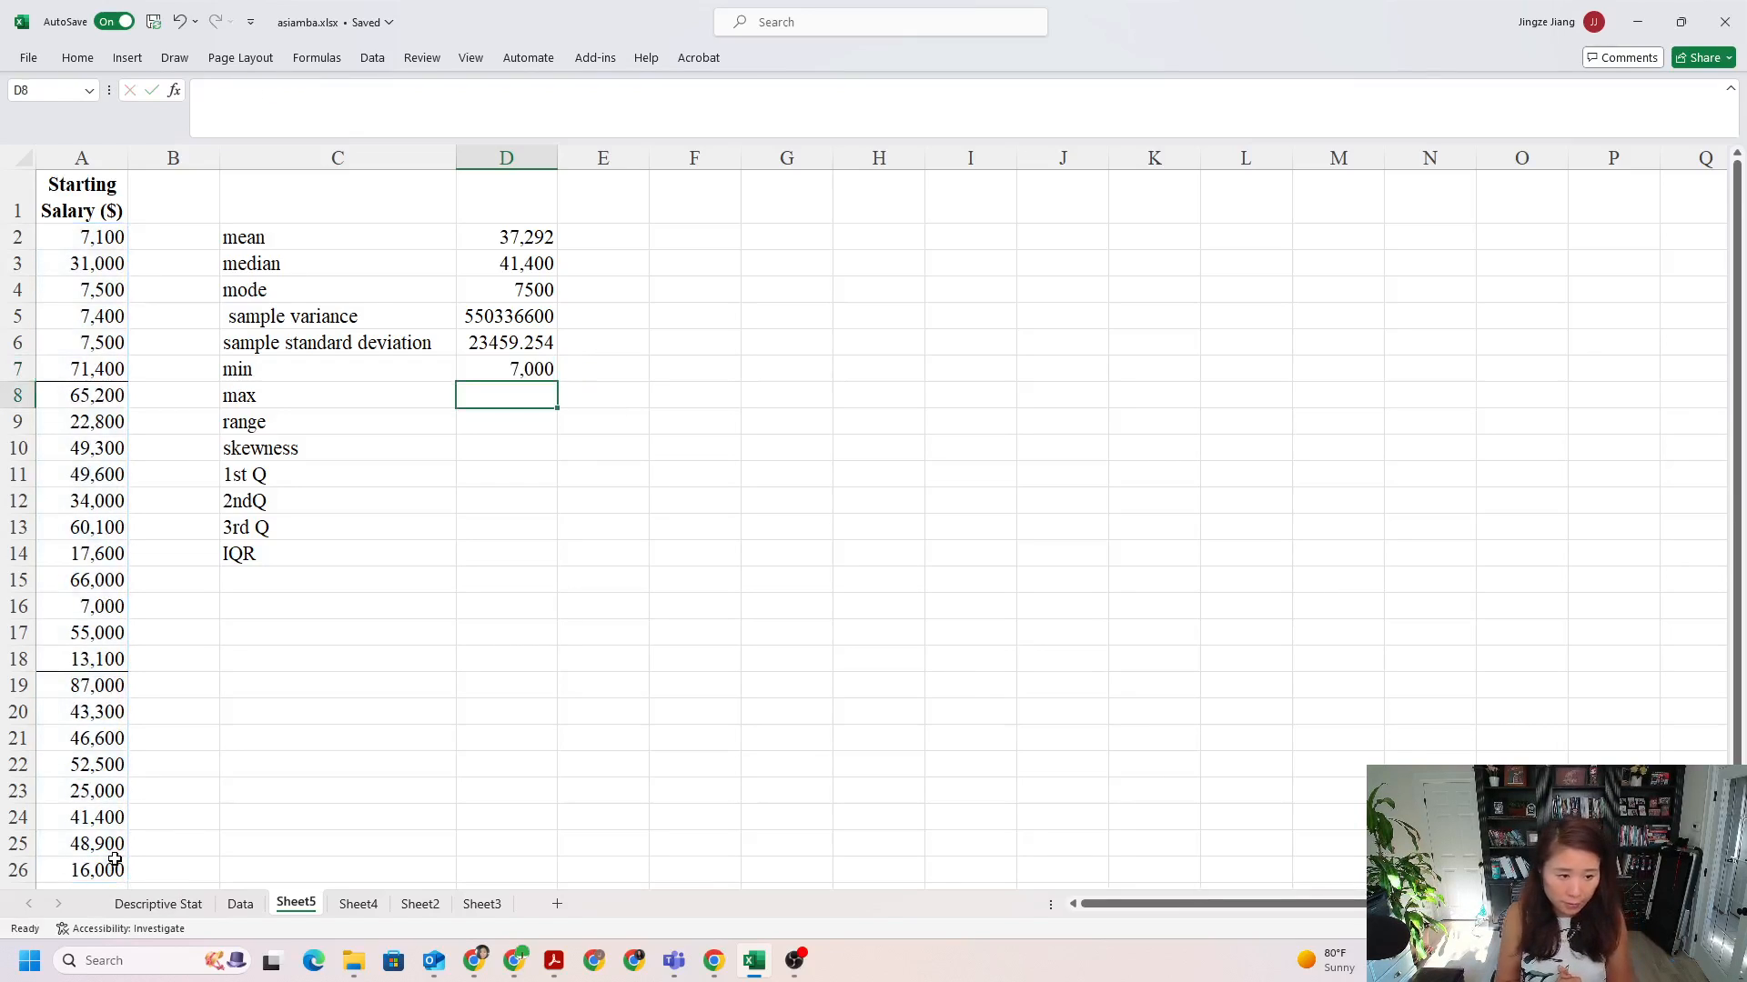
Find the maximum starting salary in D8 with =MAX(A2:A26).
{"action": "type", "text": "="}
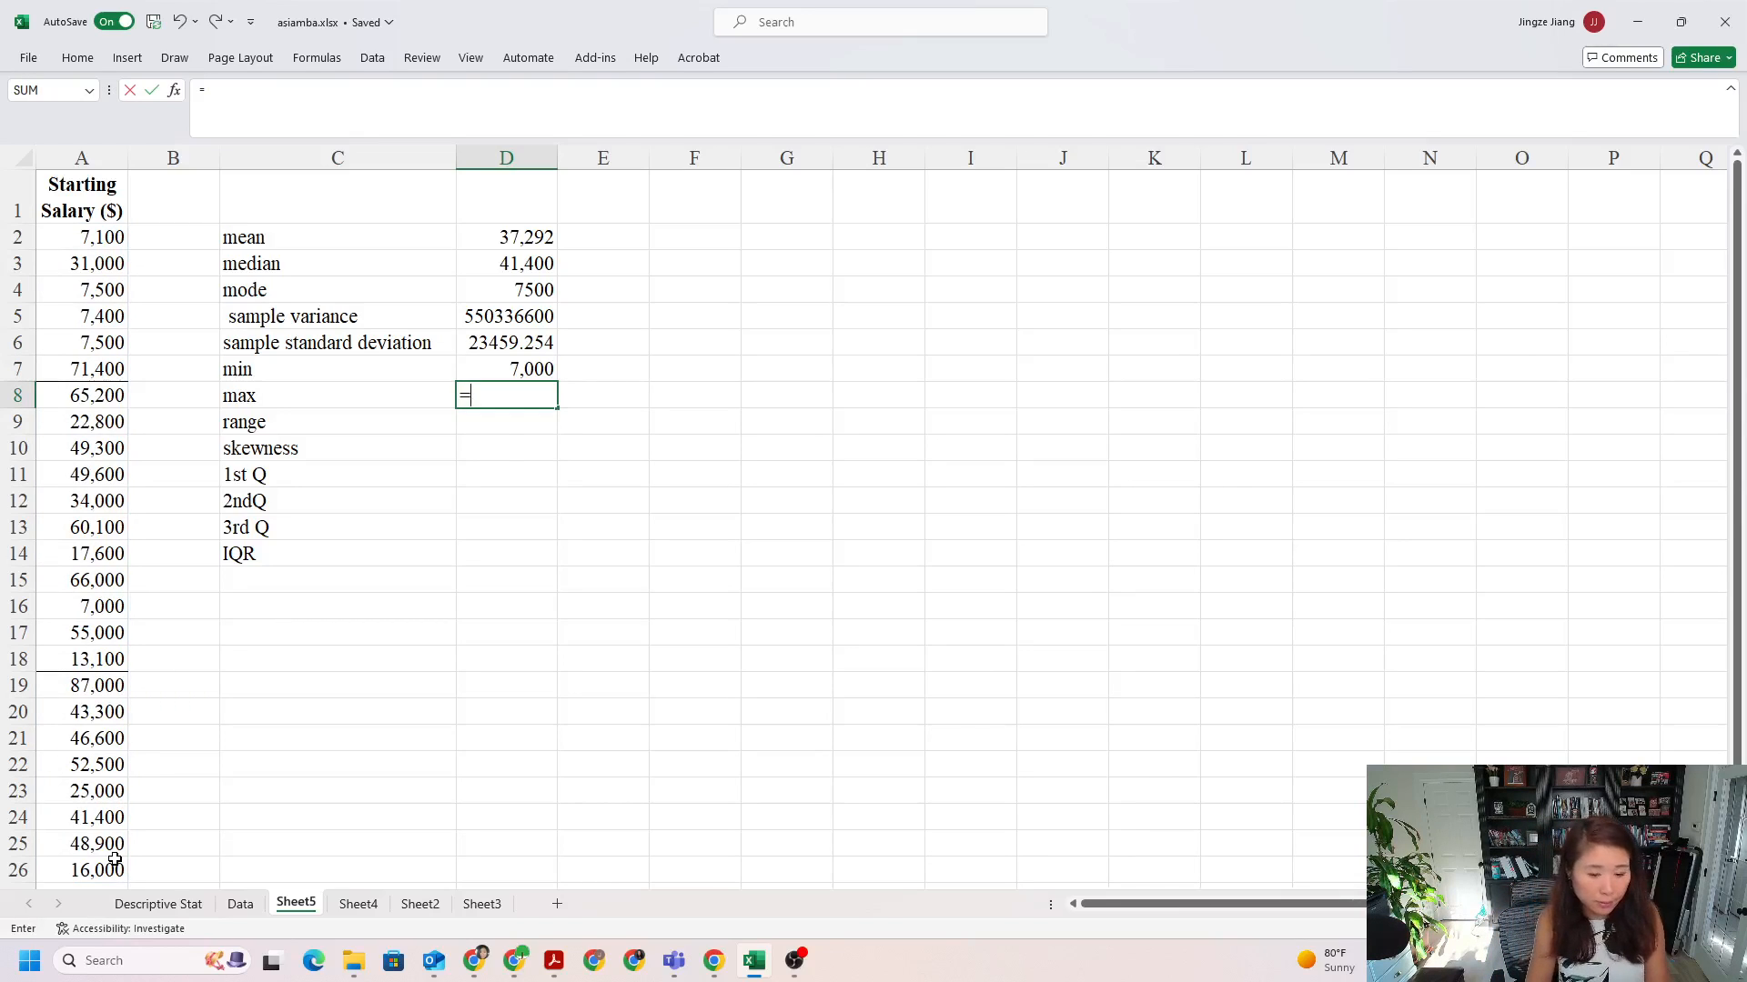
{"action": "type", "text": "MAX("}
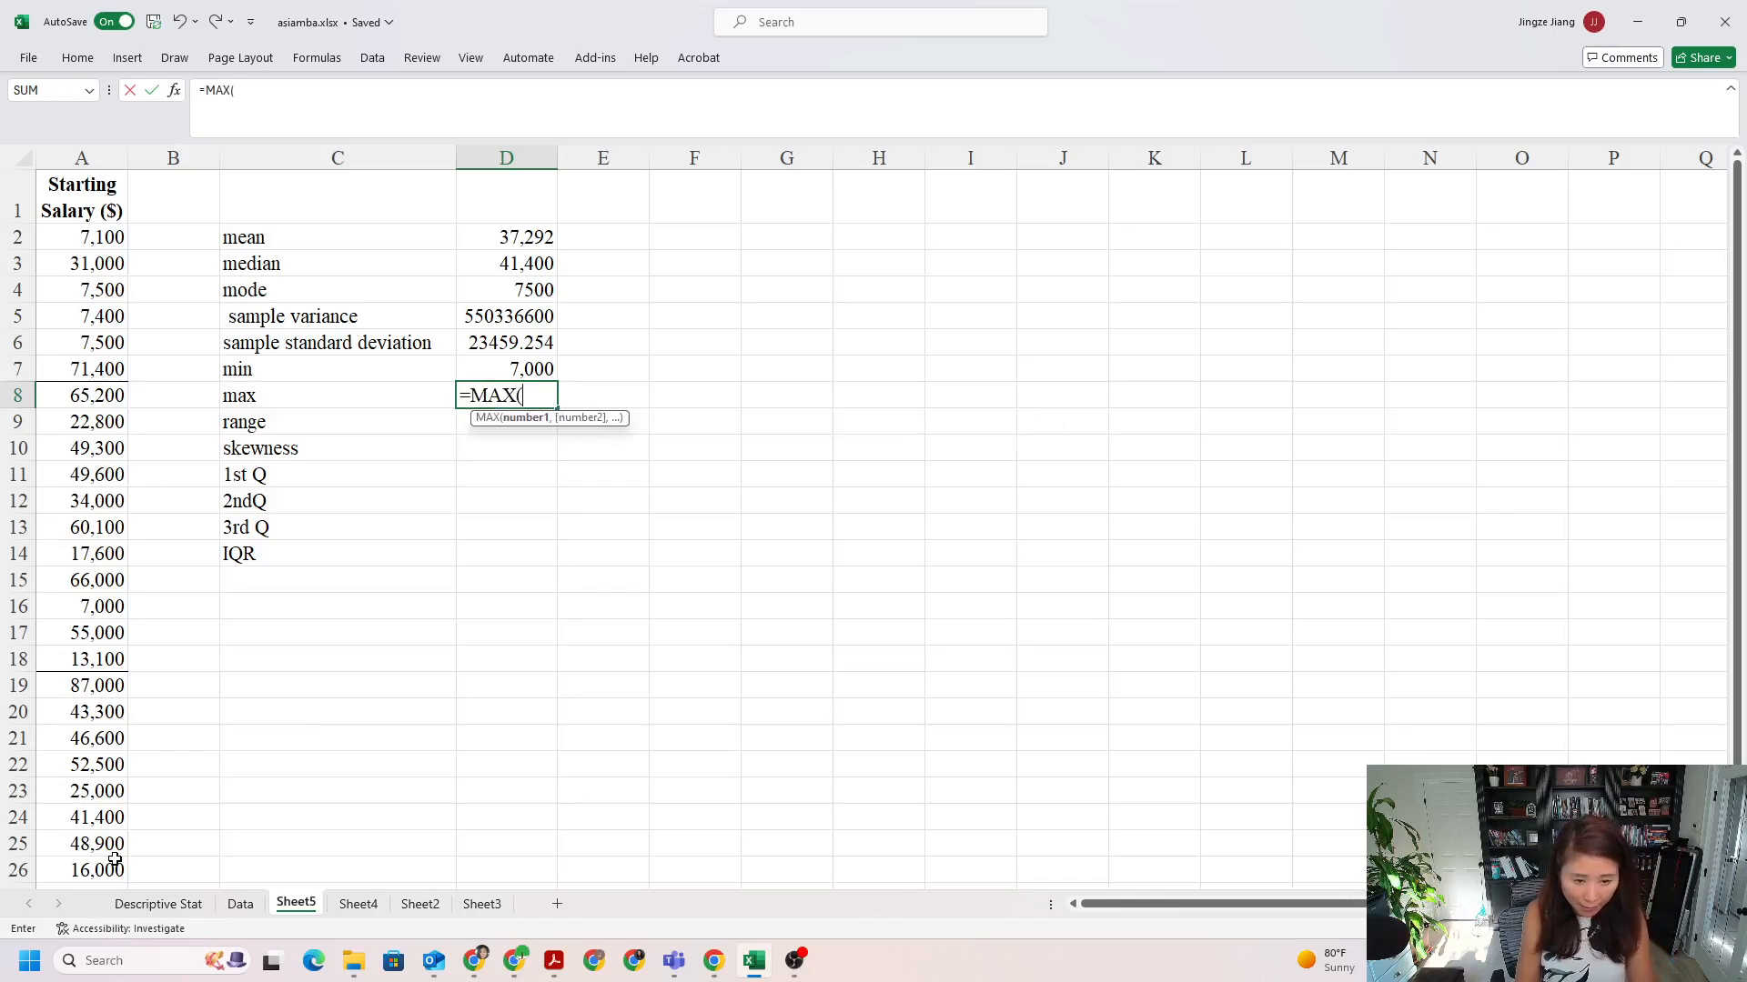
{"action": "left_click_drag", "start_coordinate": [107, 238], "coordinate": [48, 874]}
{"action": "type", "text": ")"}
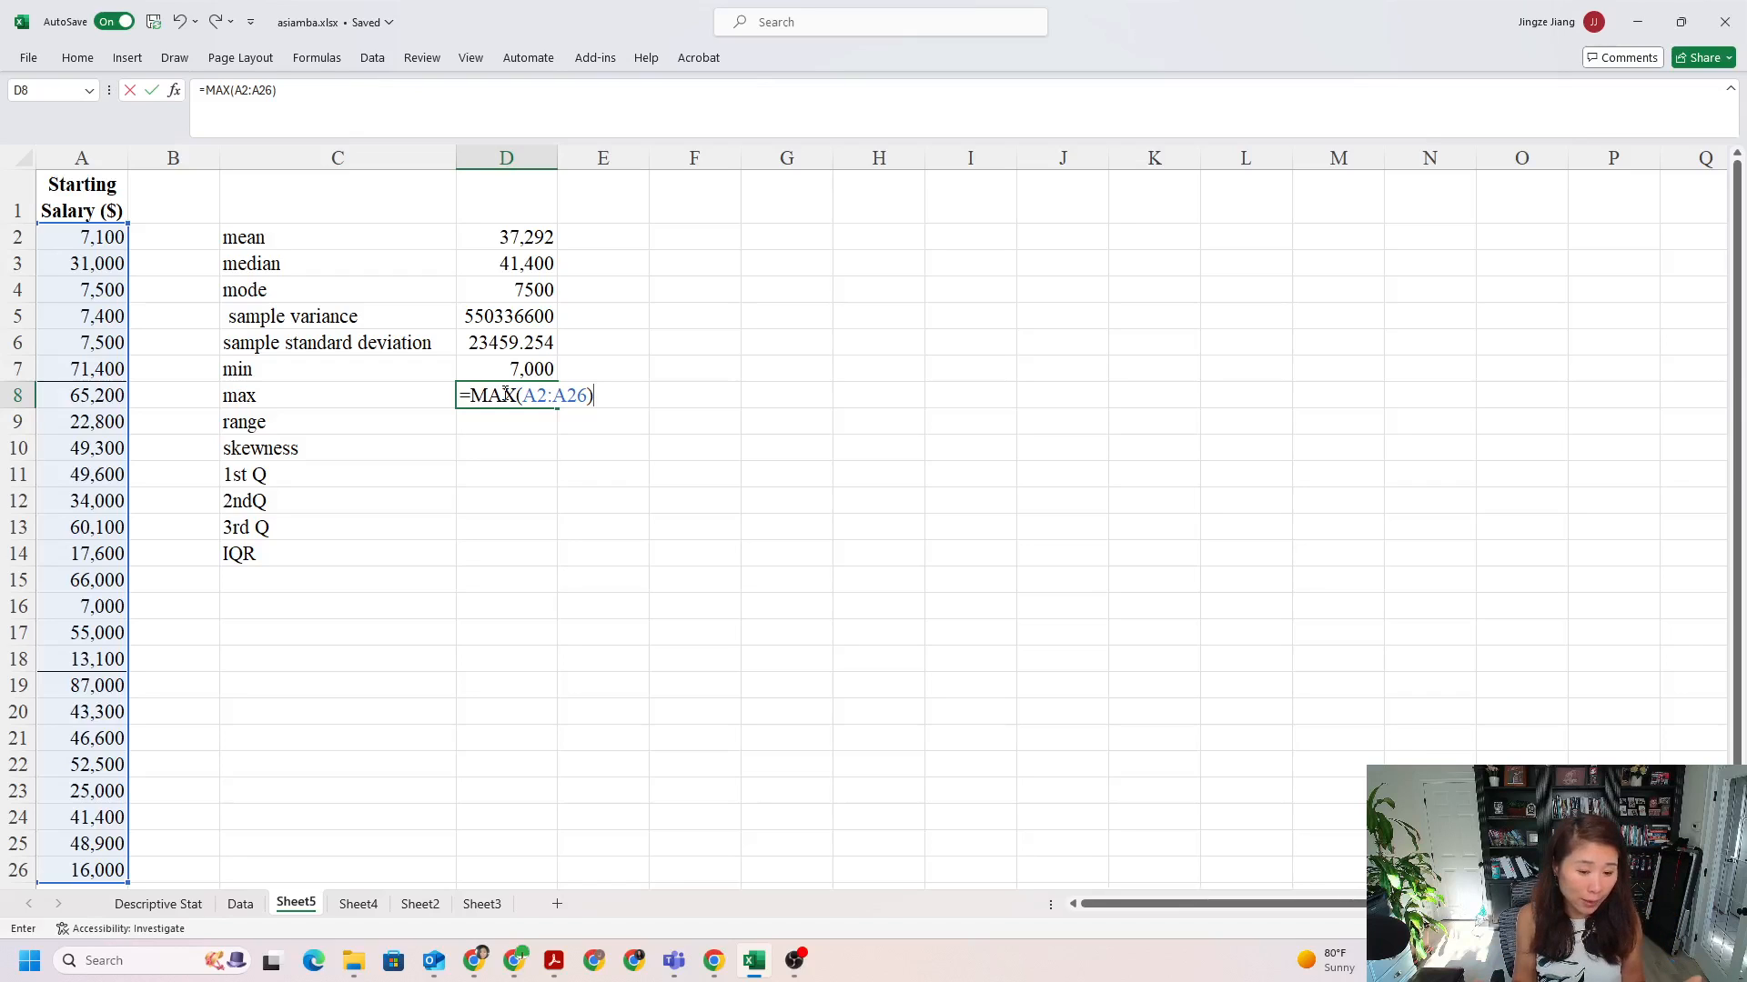
{"action": "key", "text": "Return"}
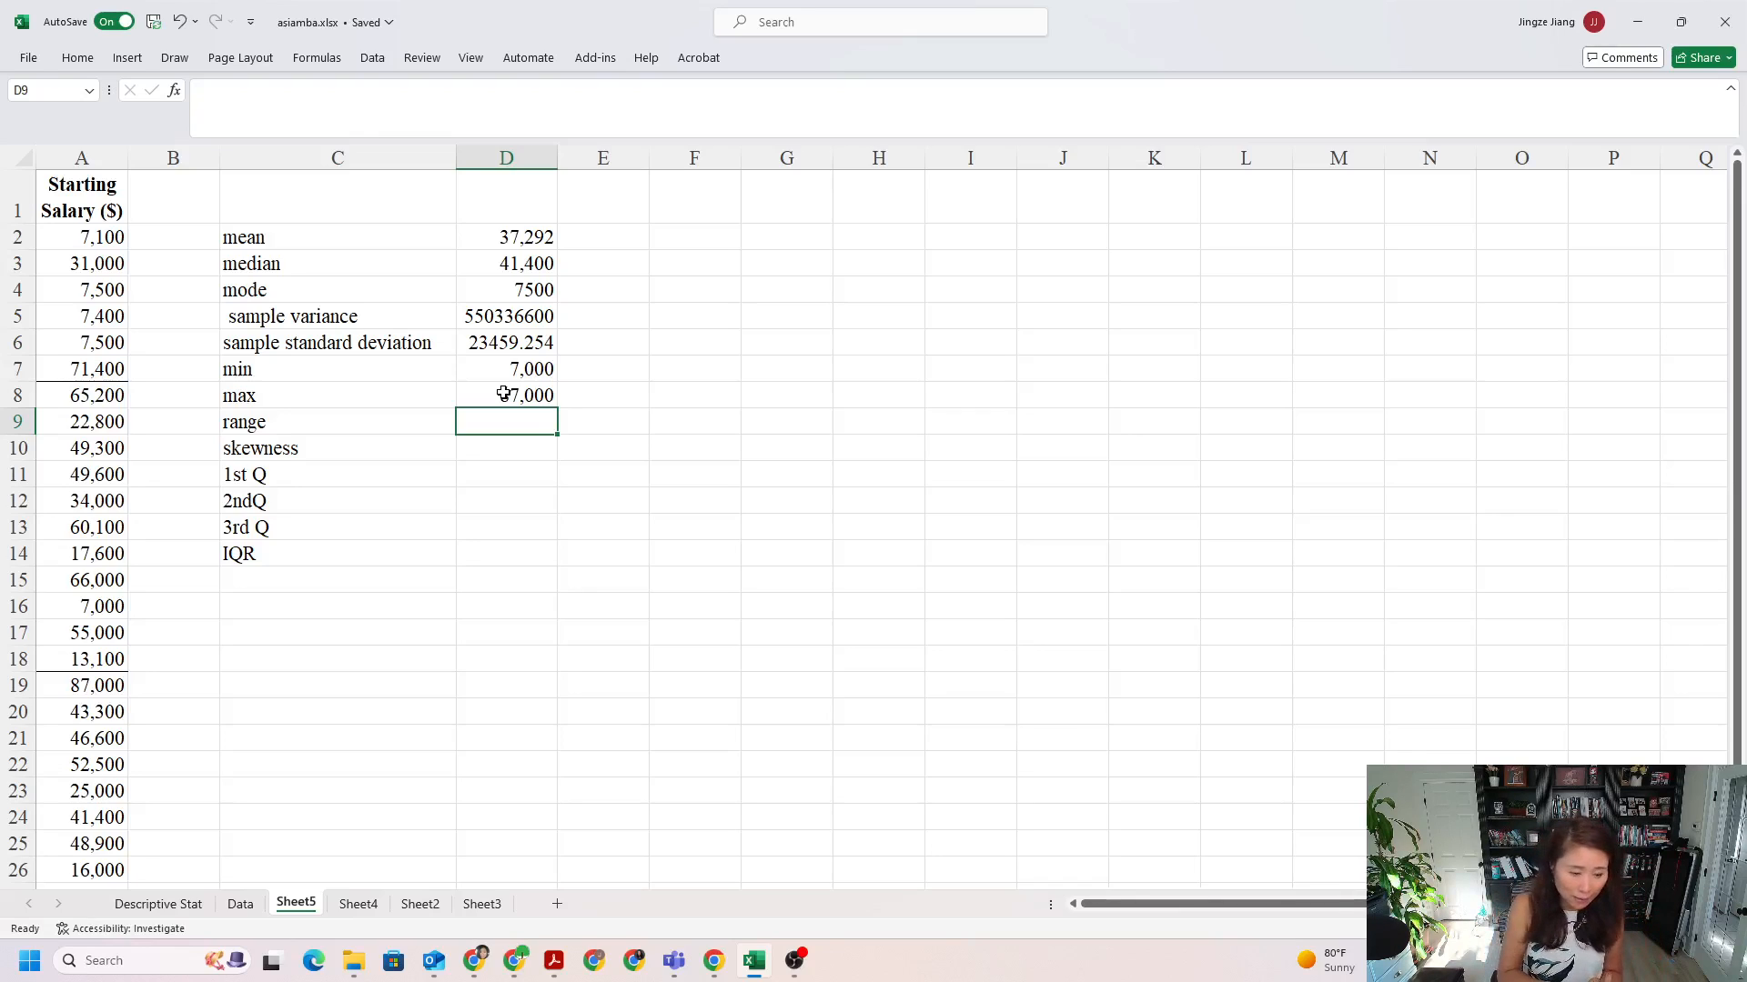
Calculate the salary range in D9 by subtracting the minimum from the maximum with =D8-D7.
{"action": "type", "text": "="}
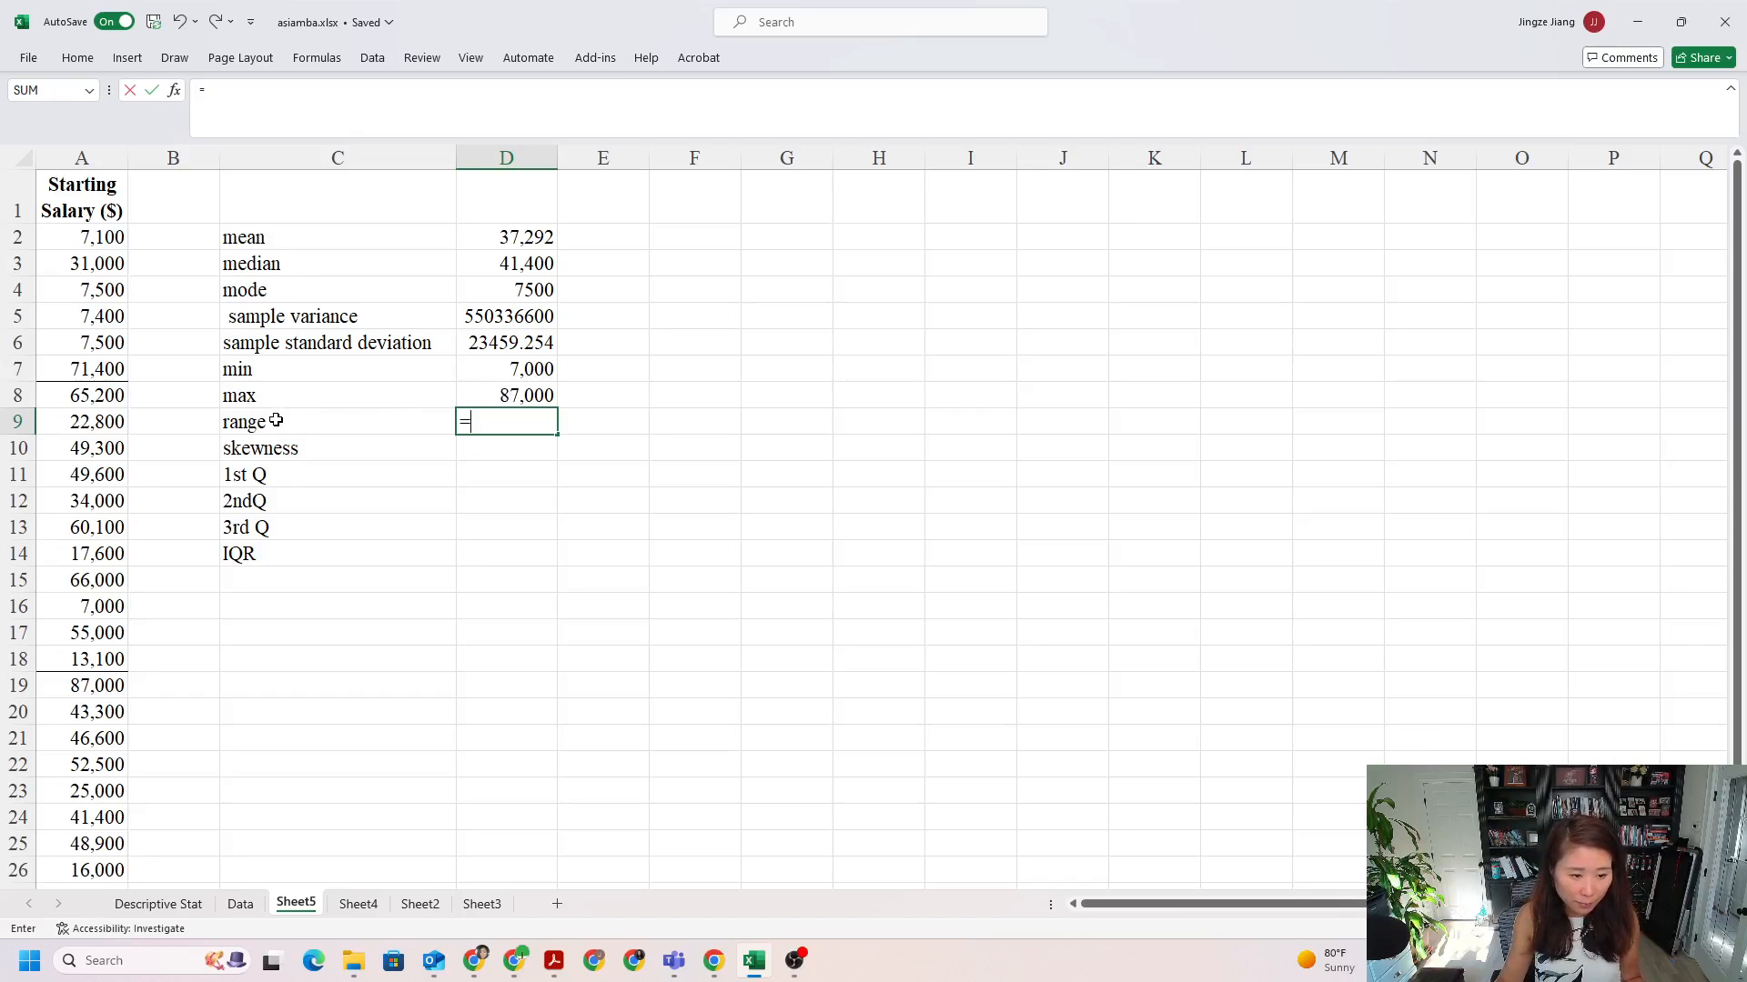
{"action": "left_click", "coordinate": [508, 394]}
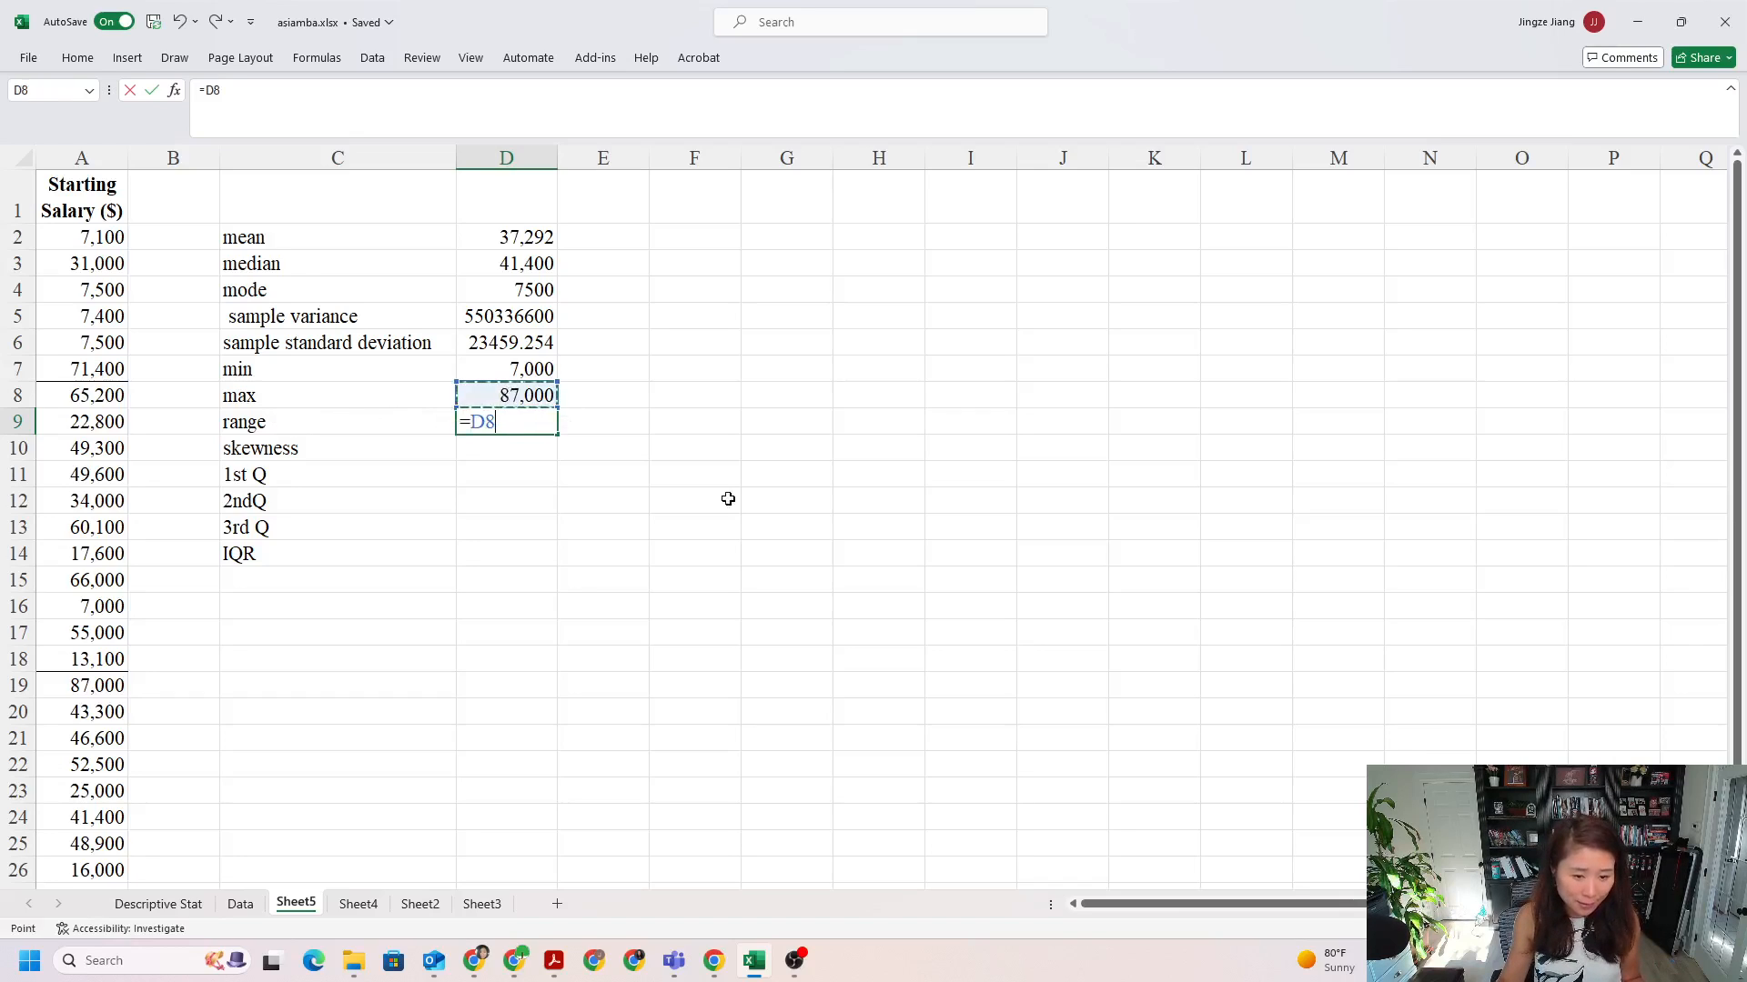
{"action": "type", "text": "-"}
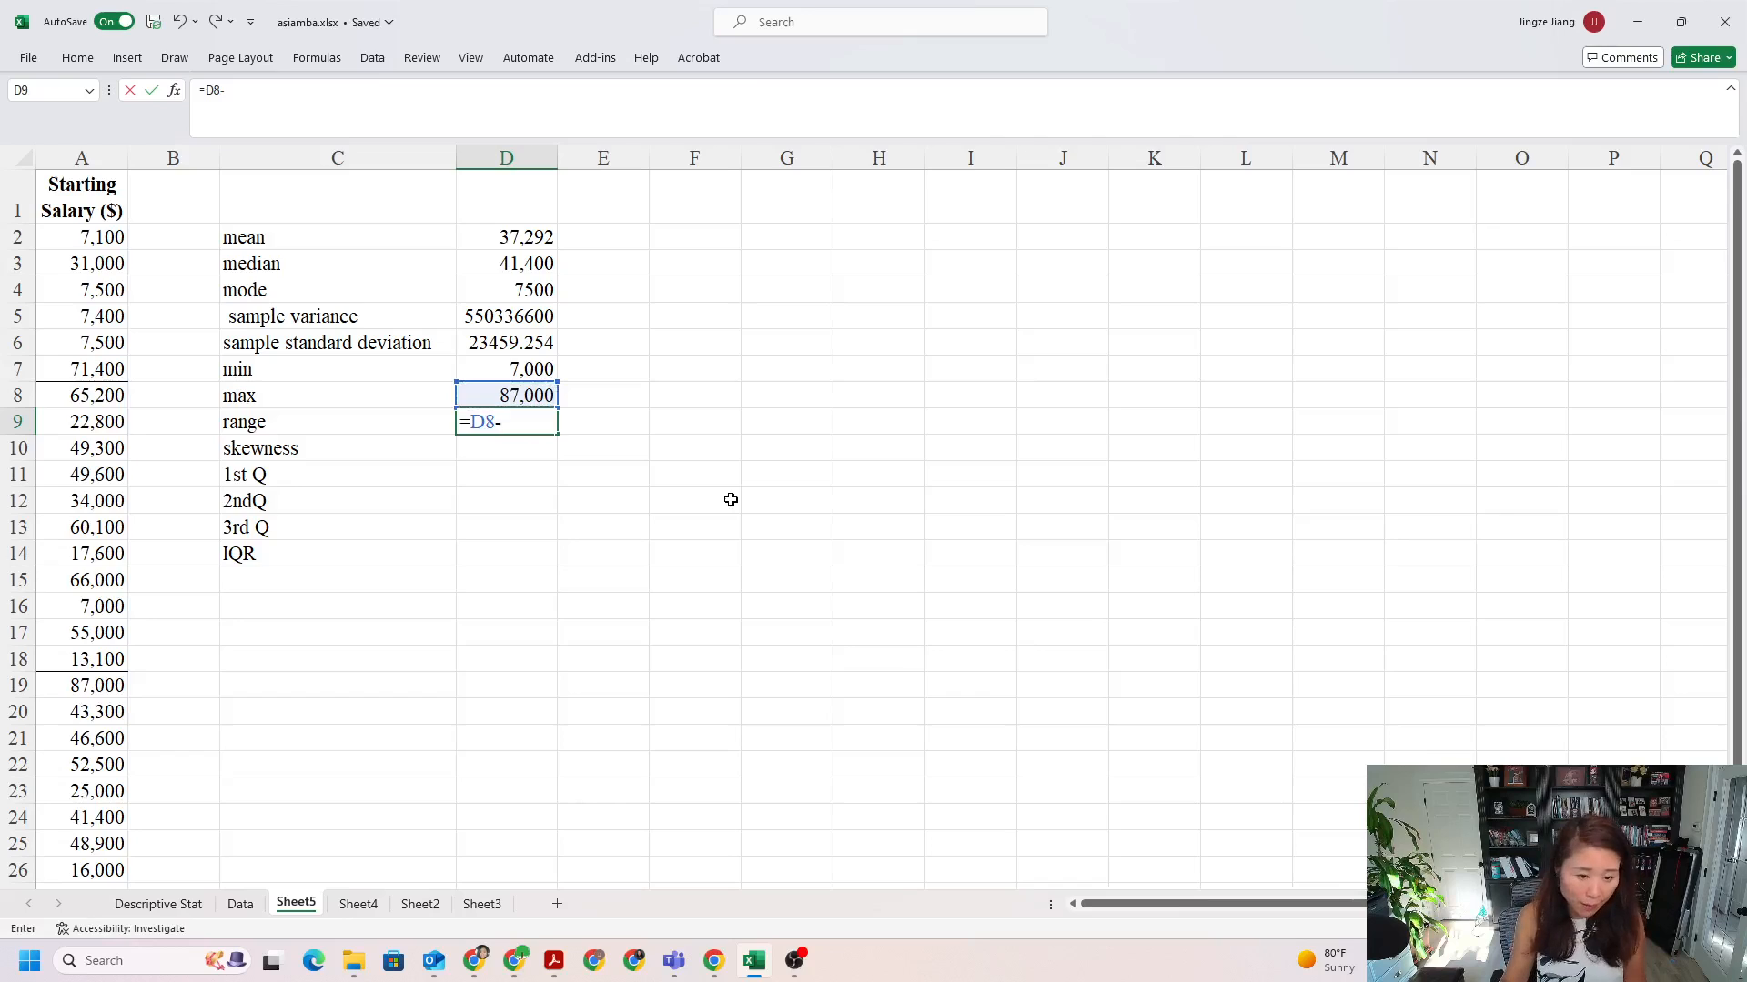
{"action": "left_click", "coordinate": [528, 367]}
{"action": "key", "text": "Return"}
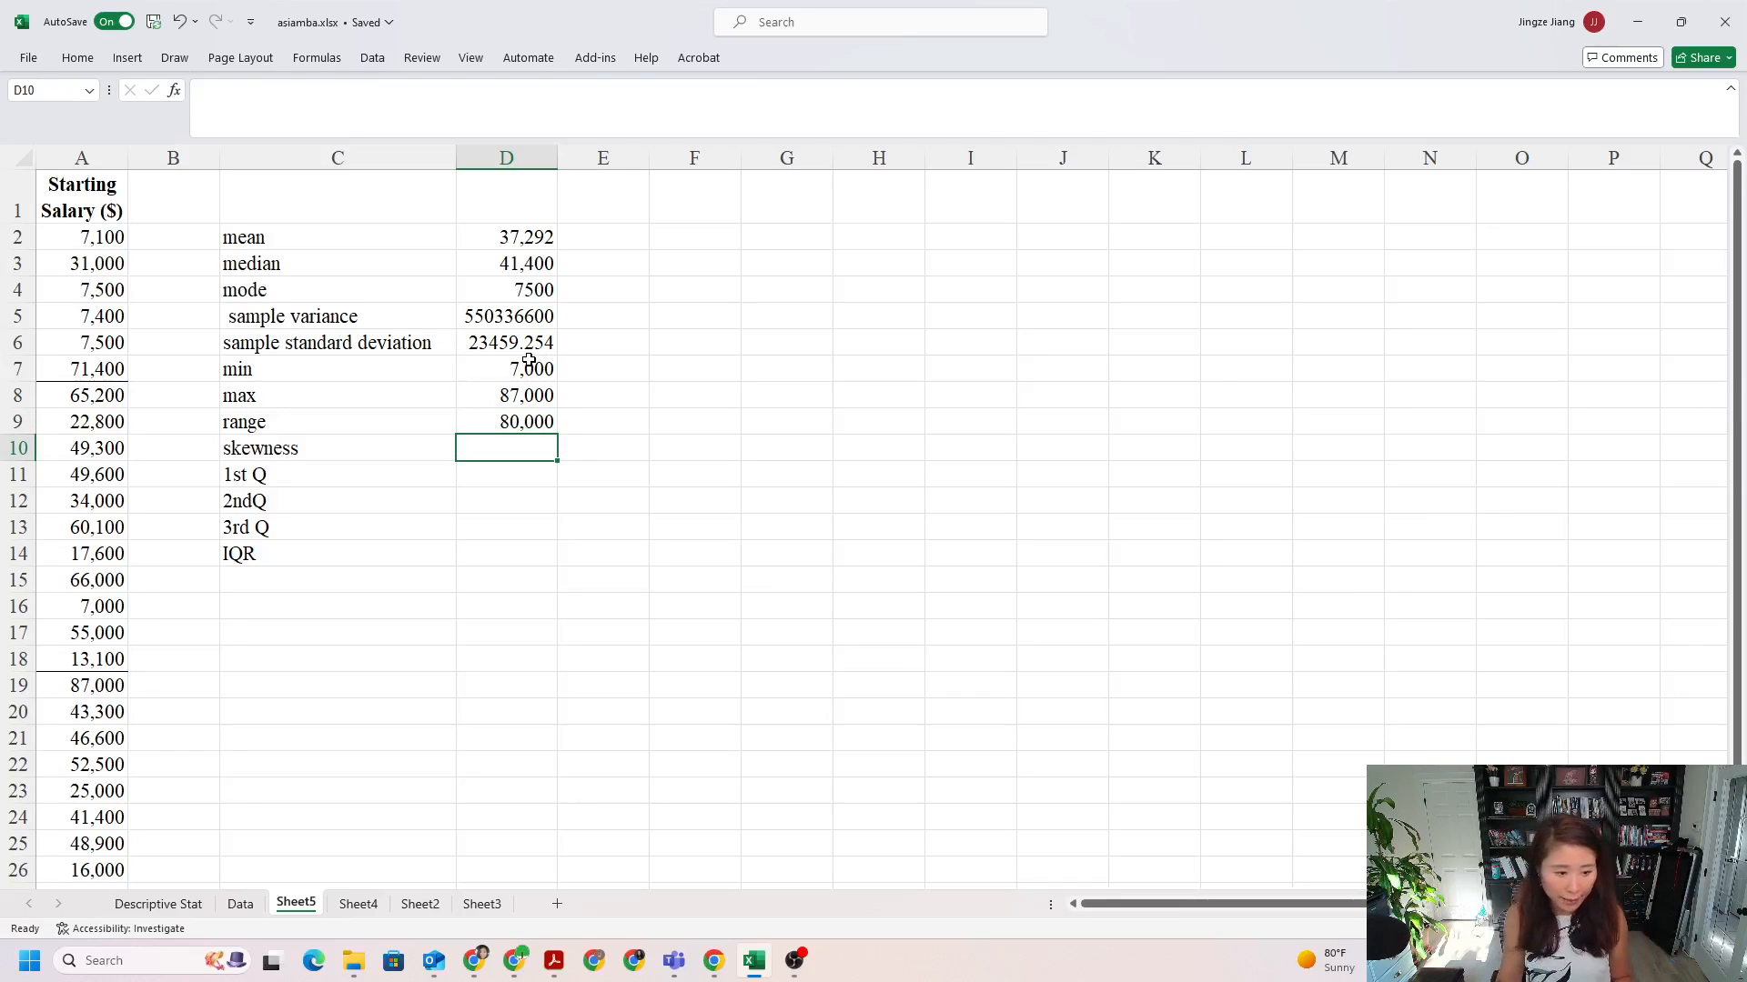
Calculate the sample skewness of the salaries in D10 with =SKEW(A2:A26).
{"action": "type", "text": "="}
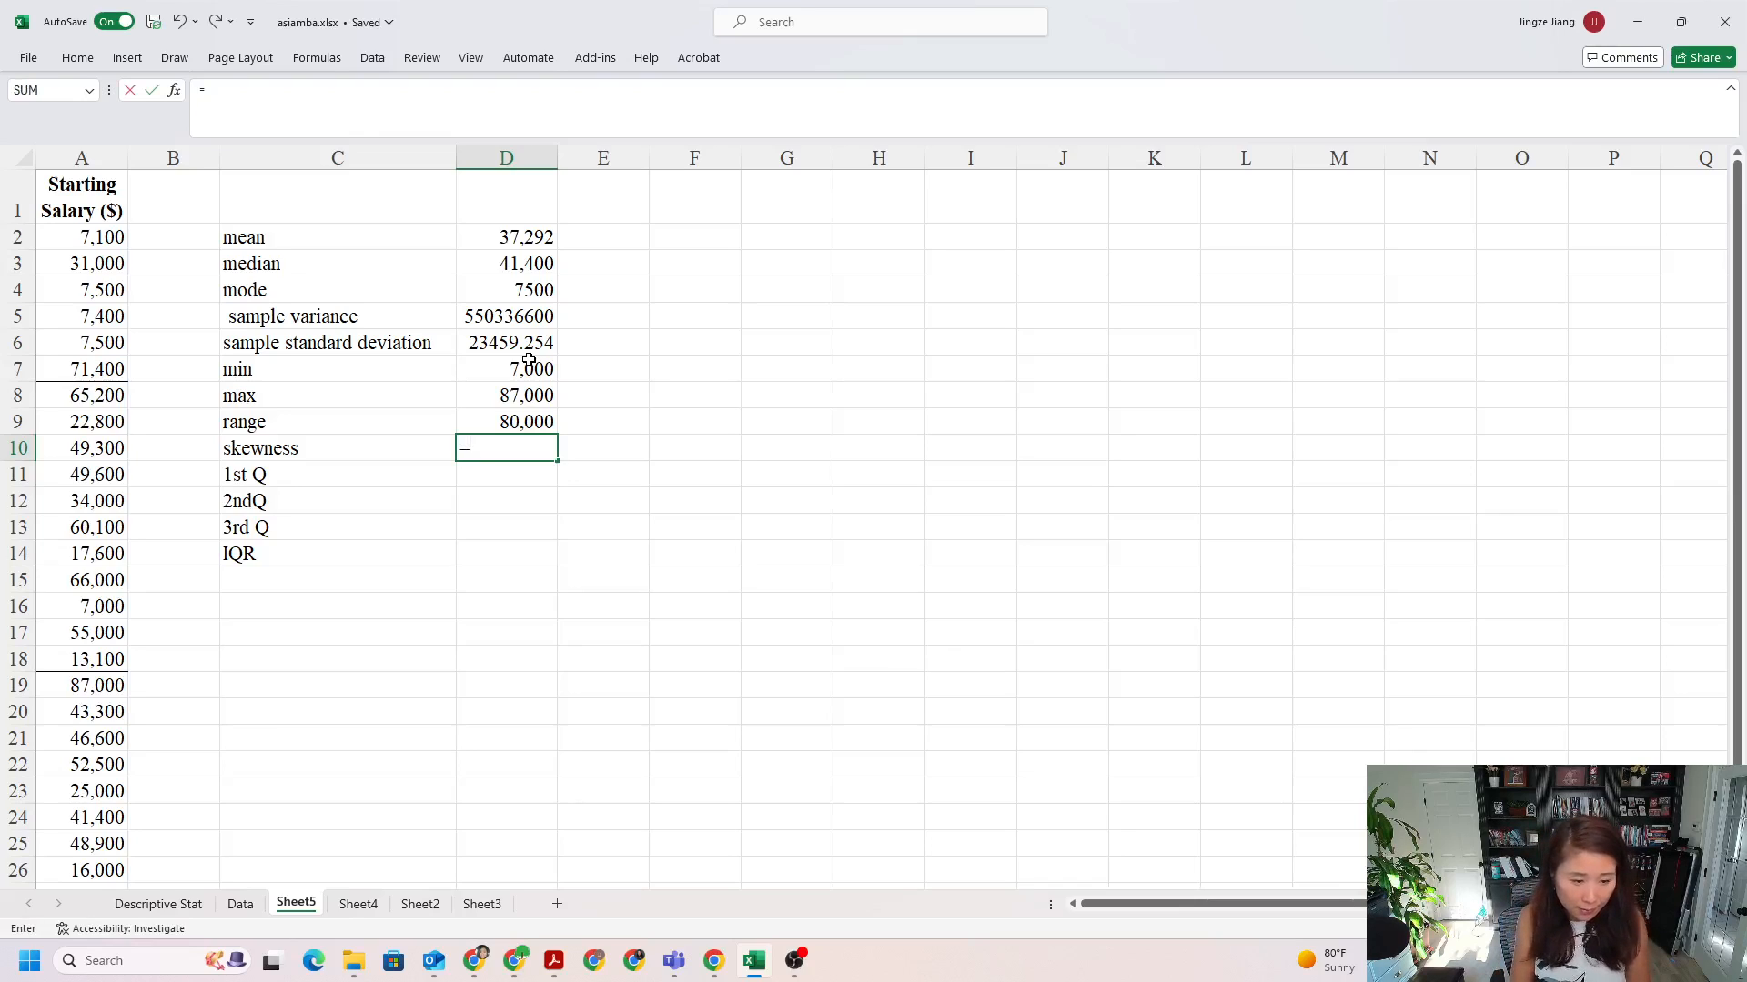
{"action": "type", "text": "SKEW"}
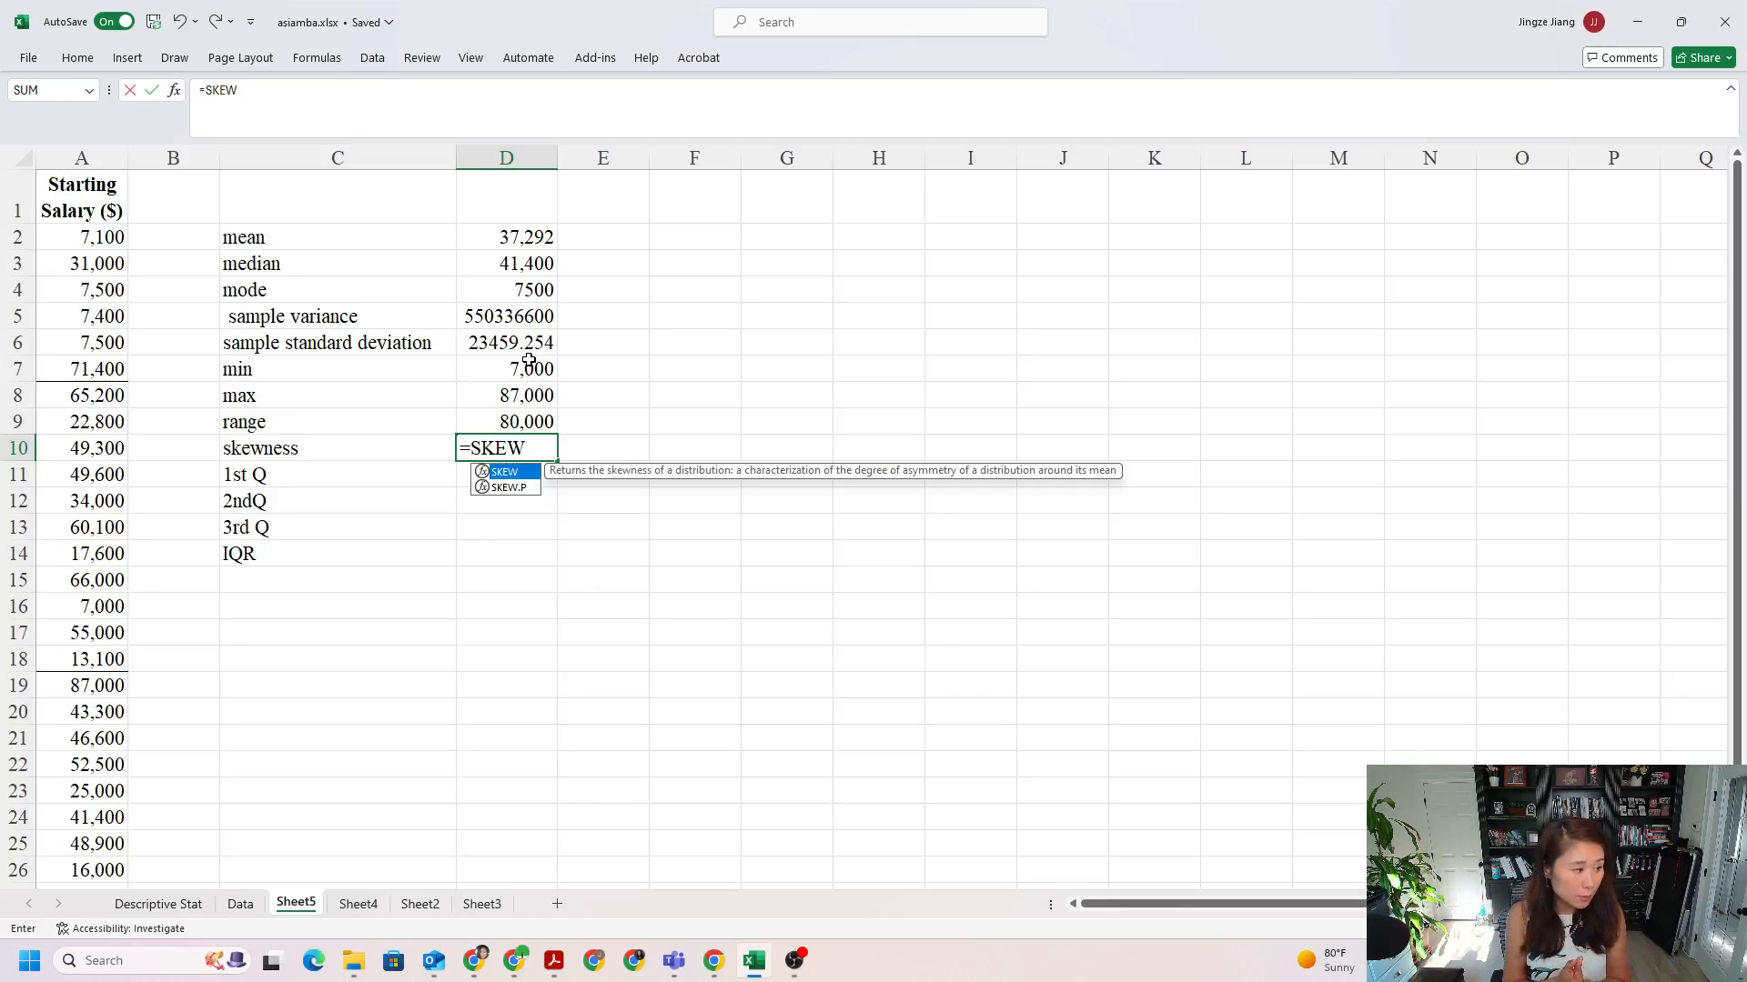
{"action": "type", "text": "("}
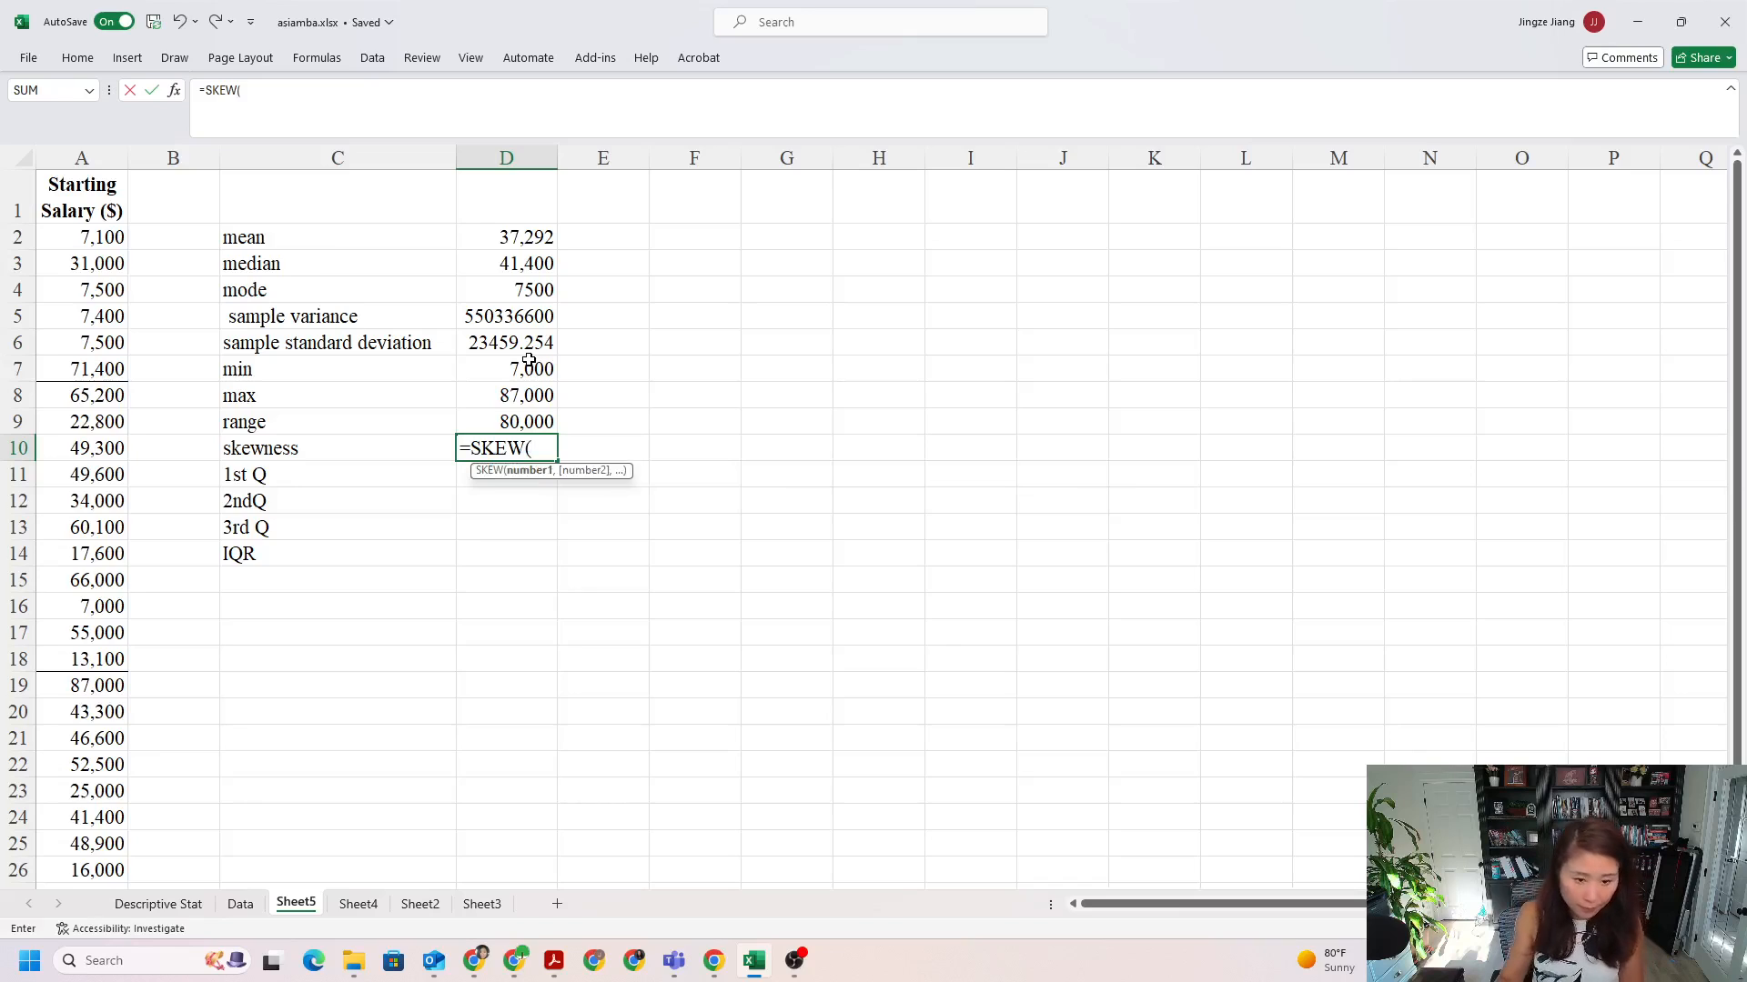
{"action": "left_click_drag", "start_coordinate": [90, 238], "coordinate": [79, 868]}
{"action": "type", "text": ")"}
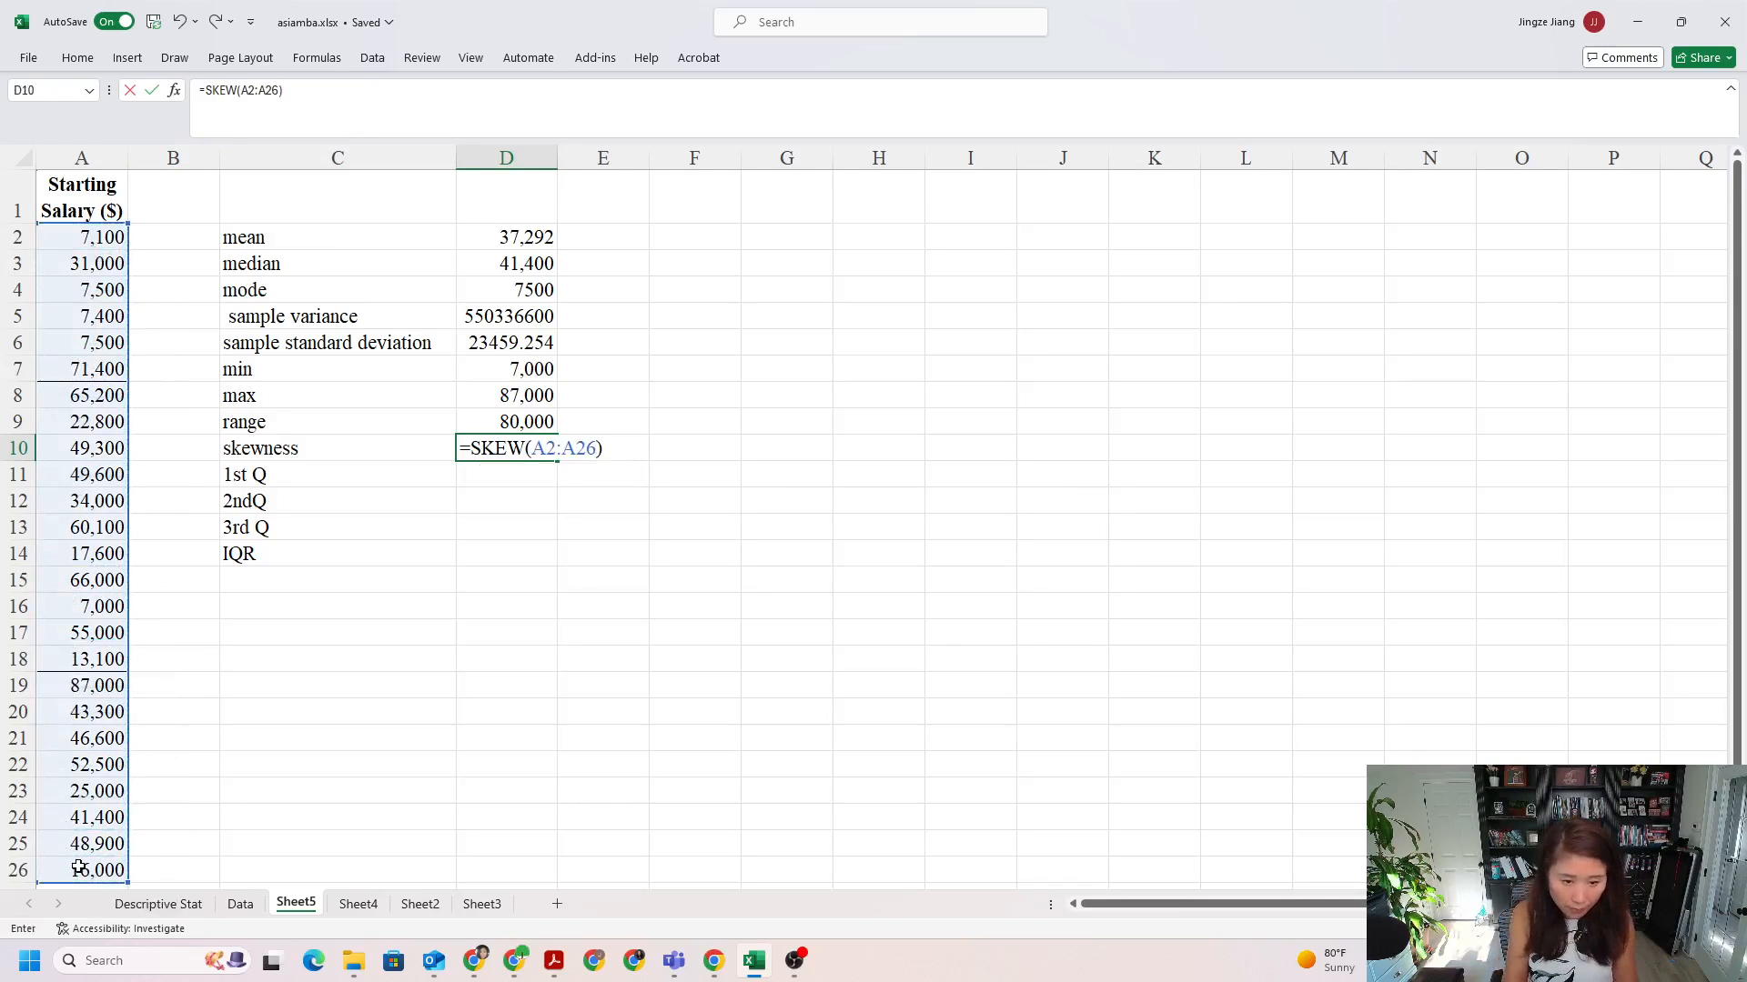
{"action": "key", "text": "Return"}
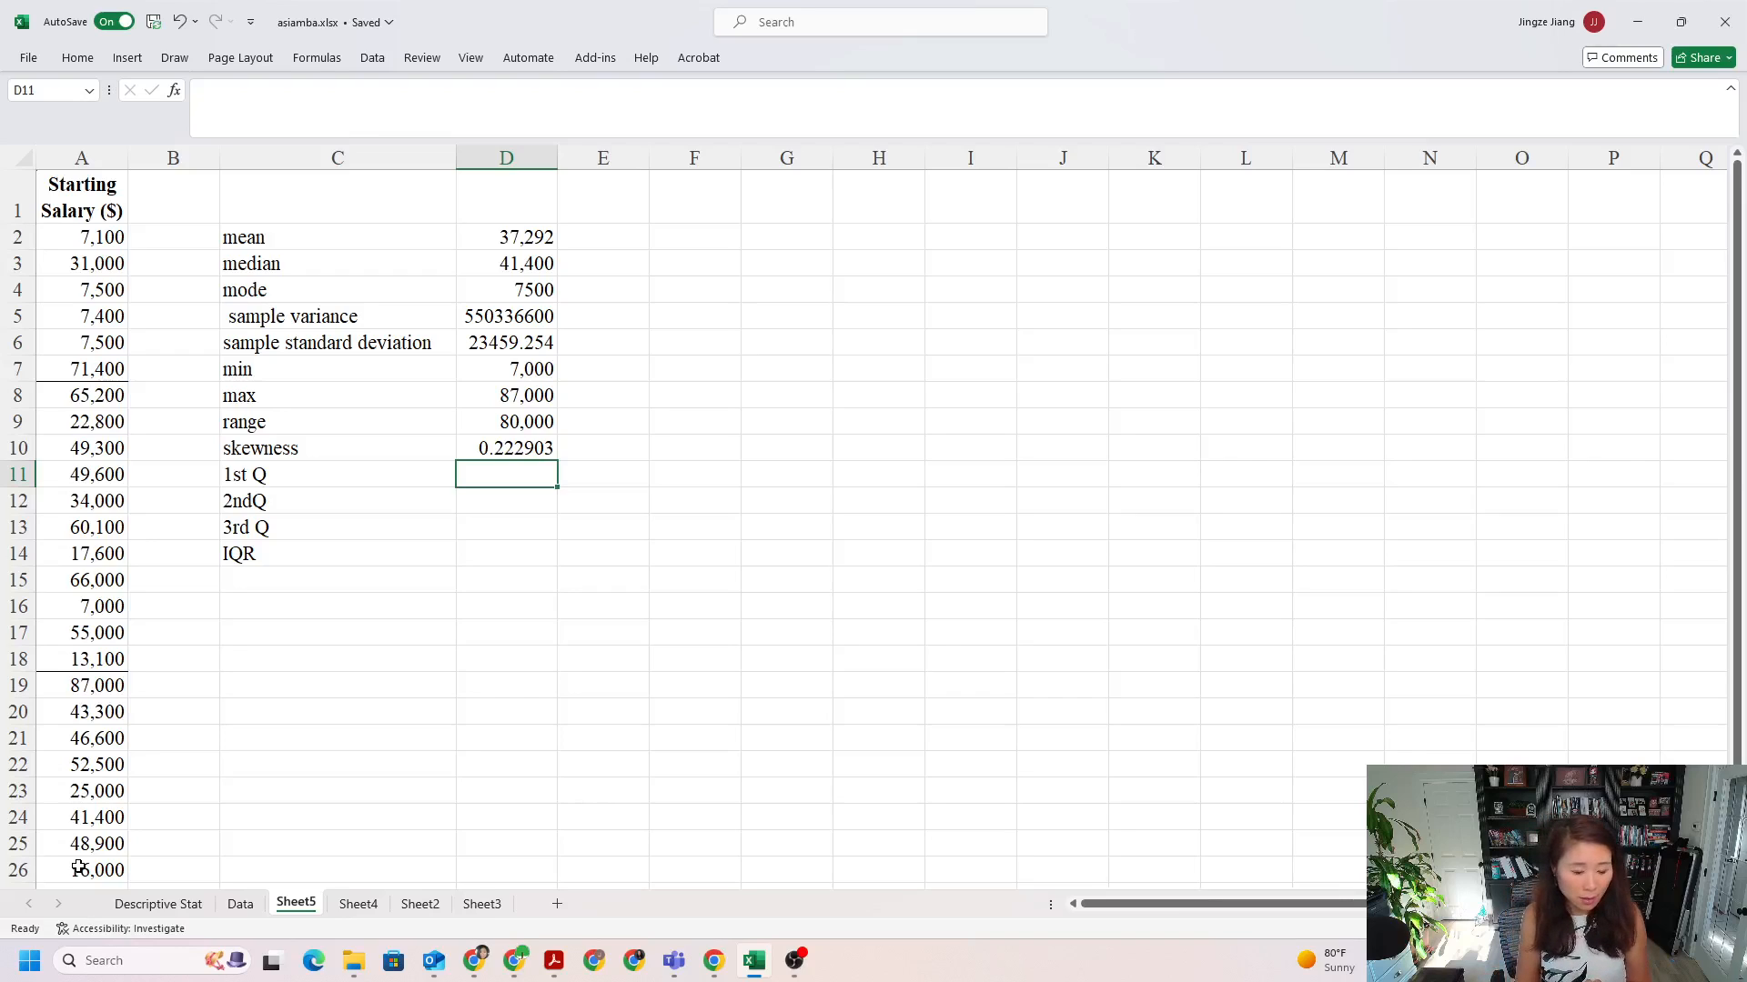
Calculate the first quartile of the salaries in D11 with =QUARTILE.INC(A2:A26,1).
{"action": "type", "text": "=Q"}
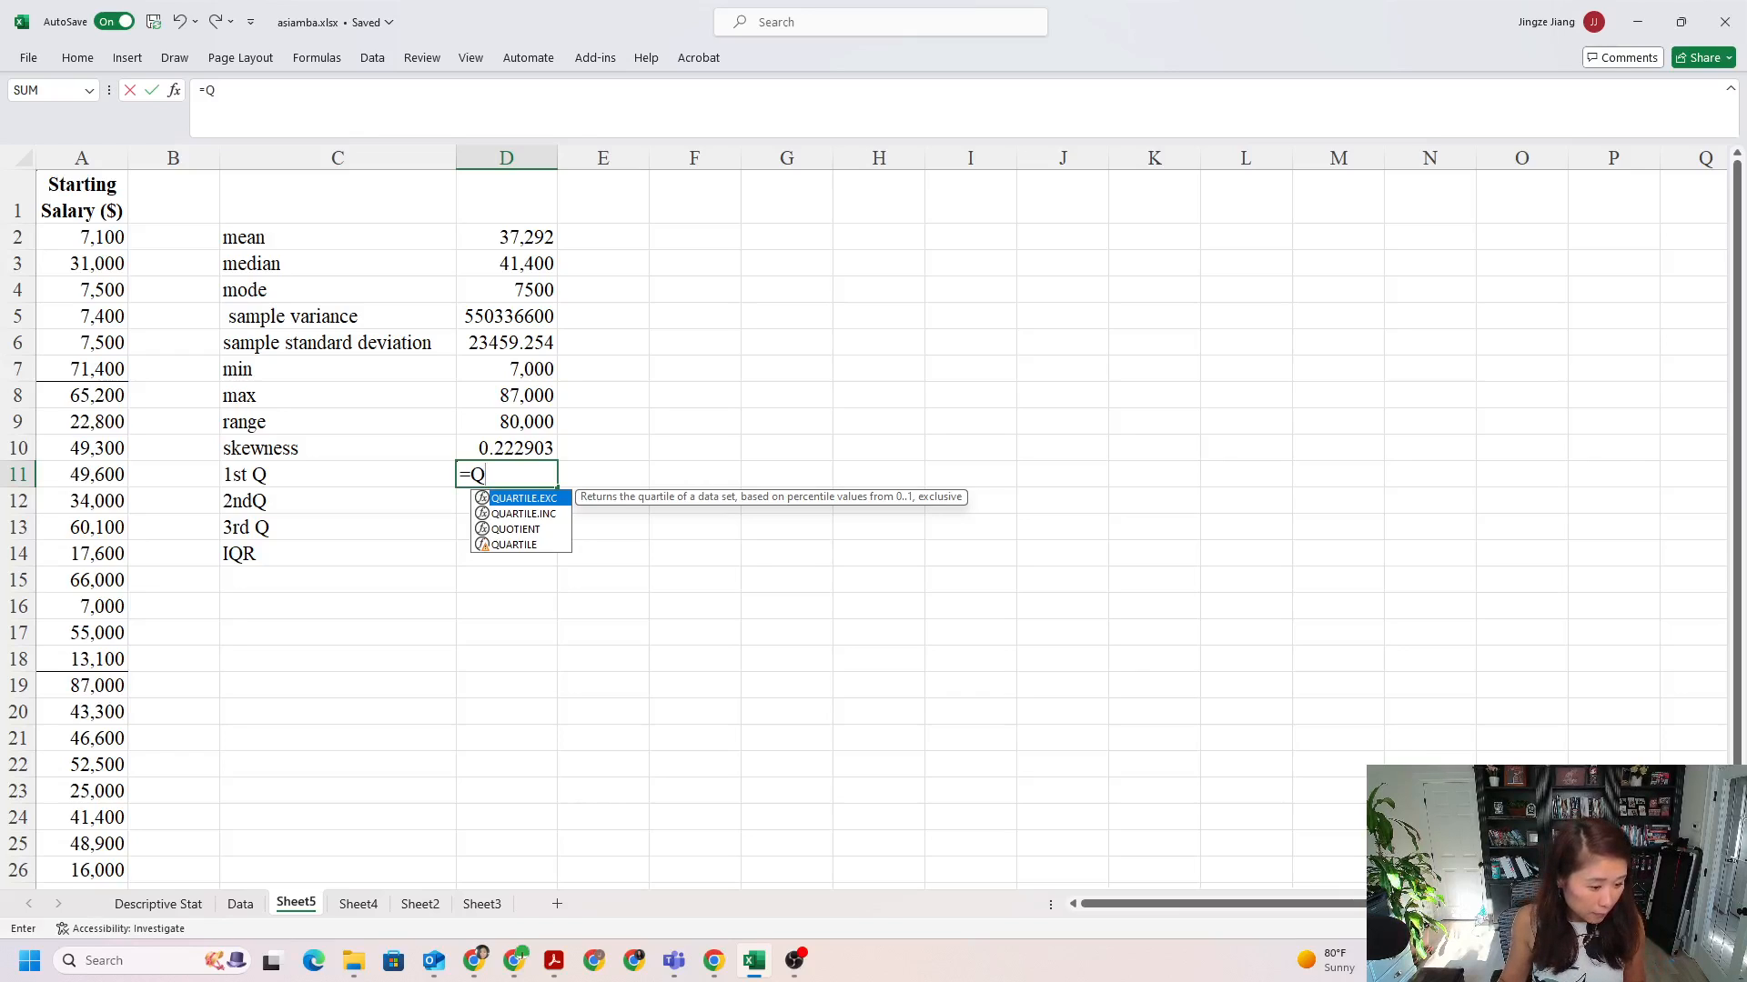
{"action": "left_click", "coordinate": [504, 467]}
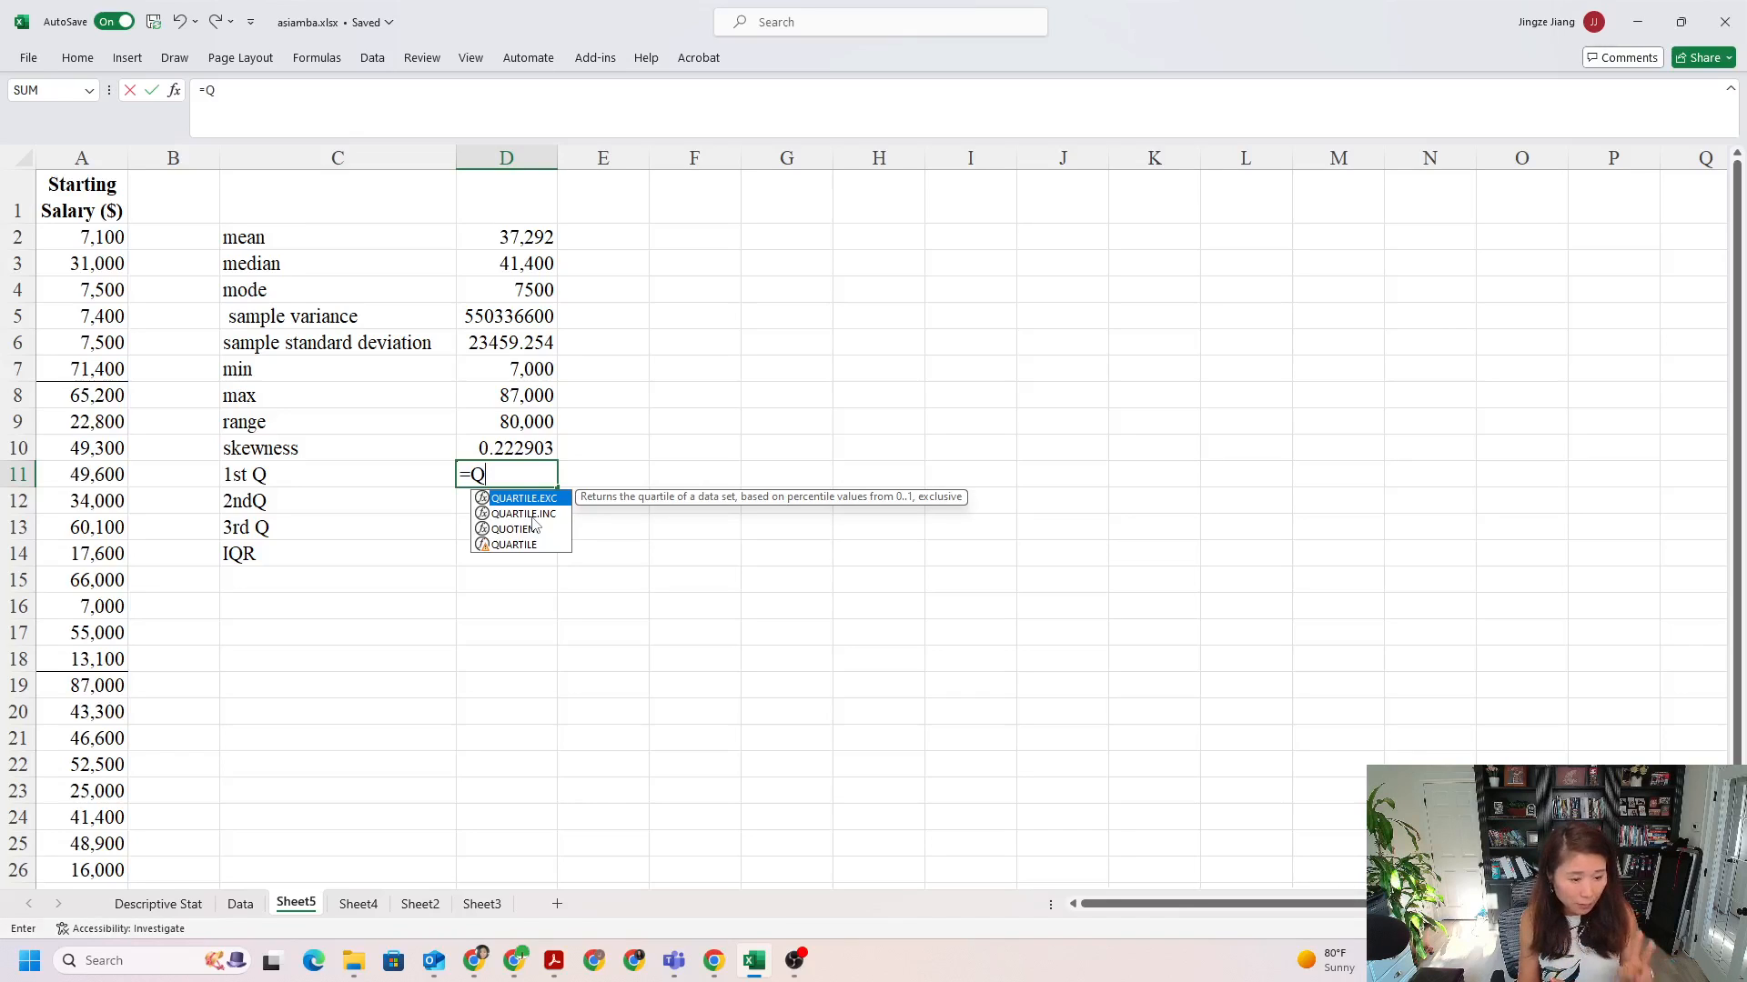
{"action": "double_click", "coordinate": [532, 515]}
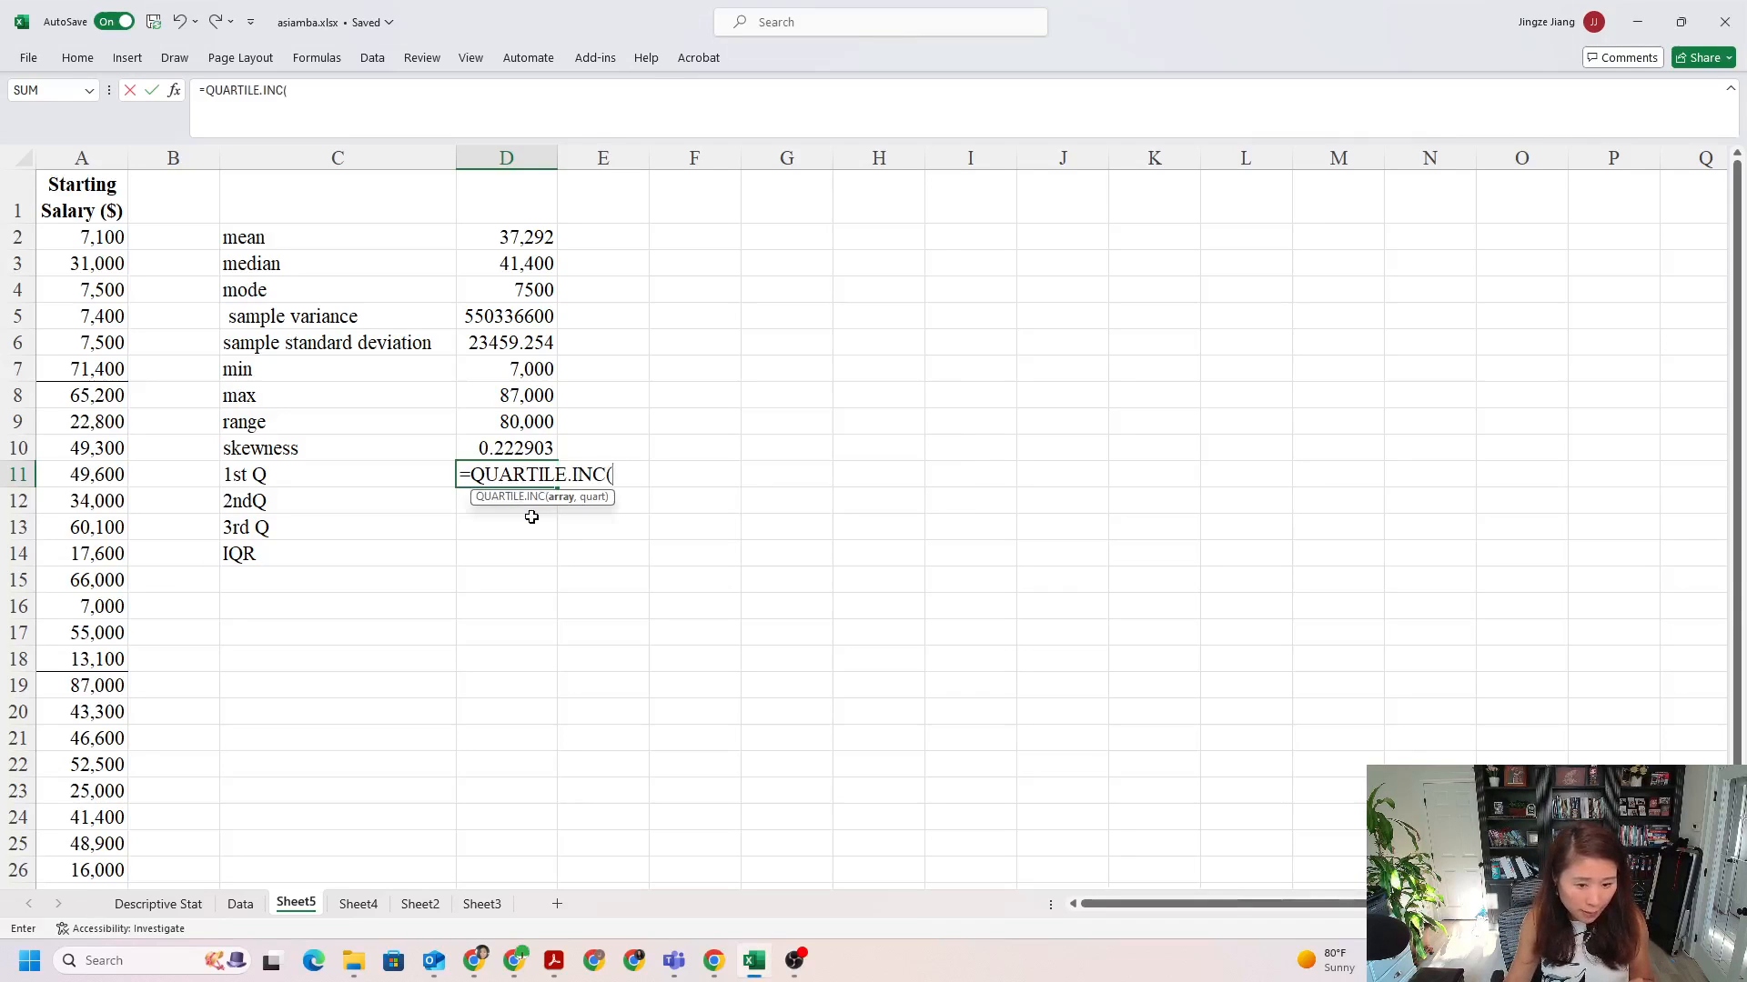
{"action": "left_click_drag", "start_coordinate": [94, 235], "coordinate": [65, 863]}
{"action": "type", "text": ","}
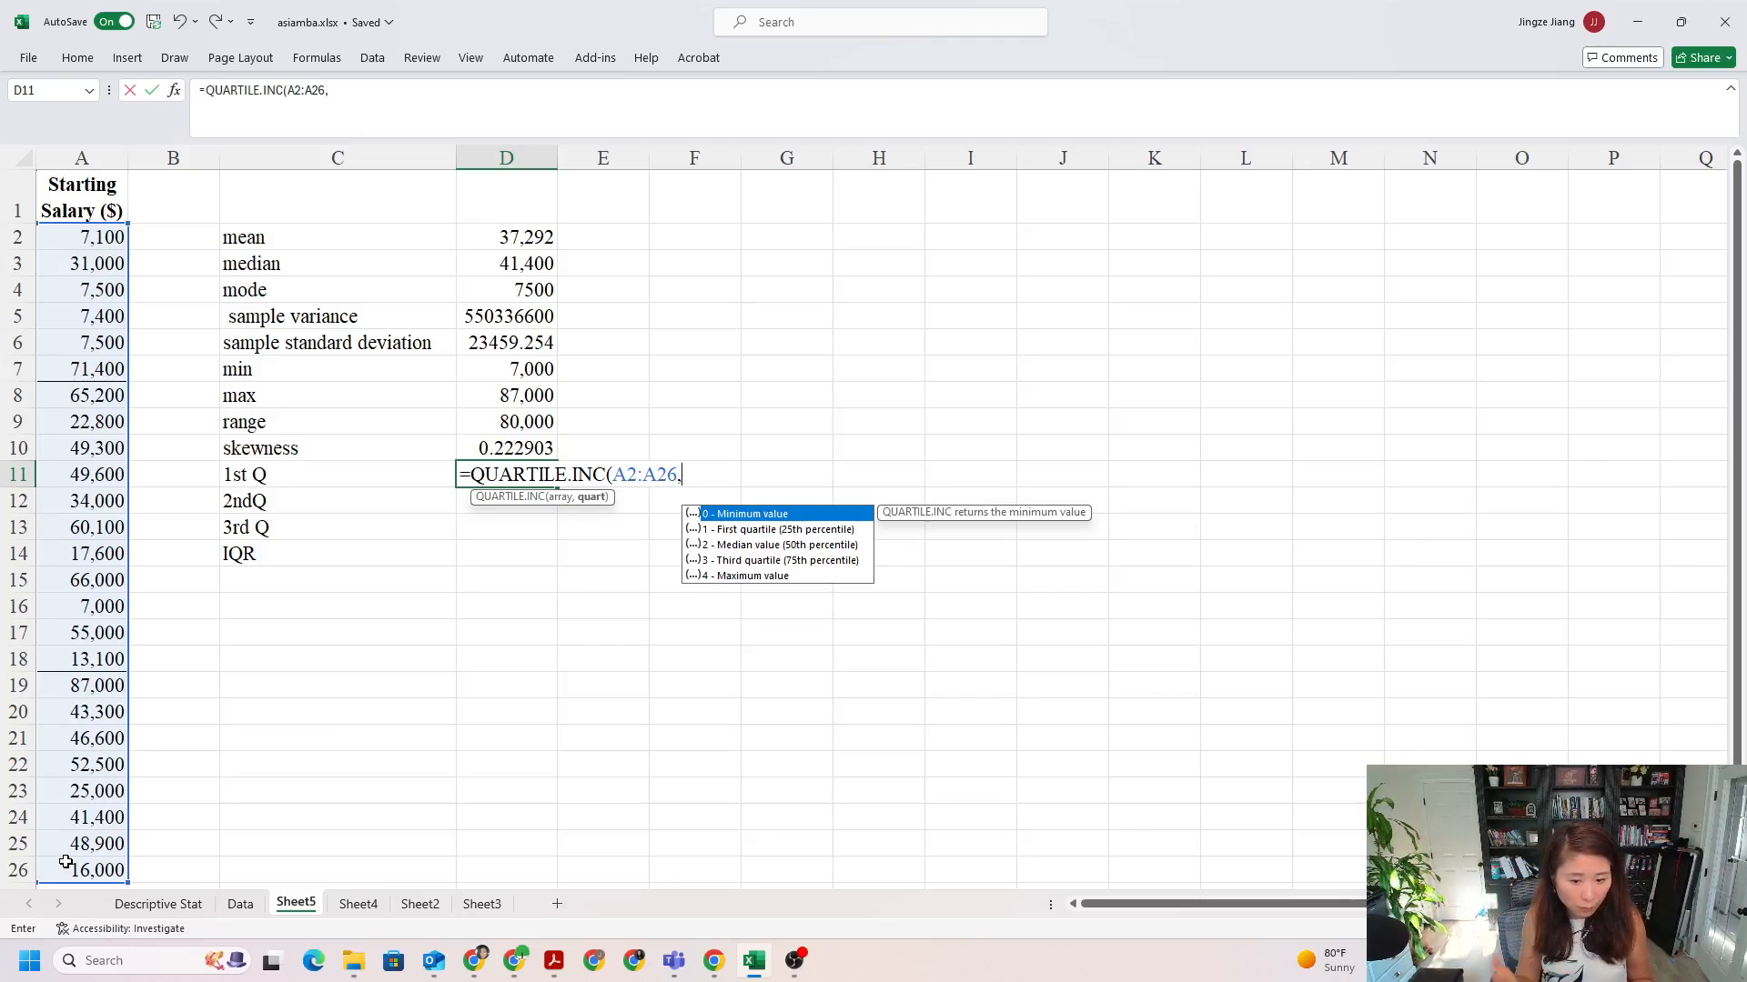
{"action": "type", "text": "1)"}
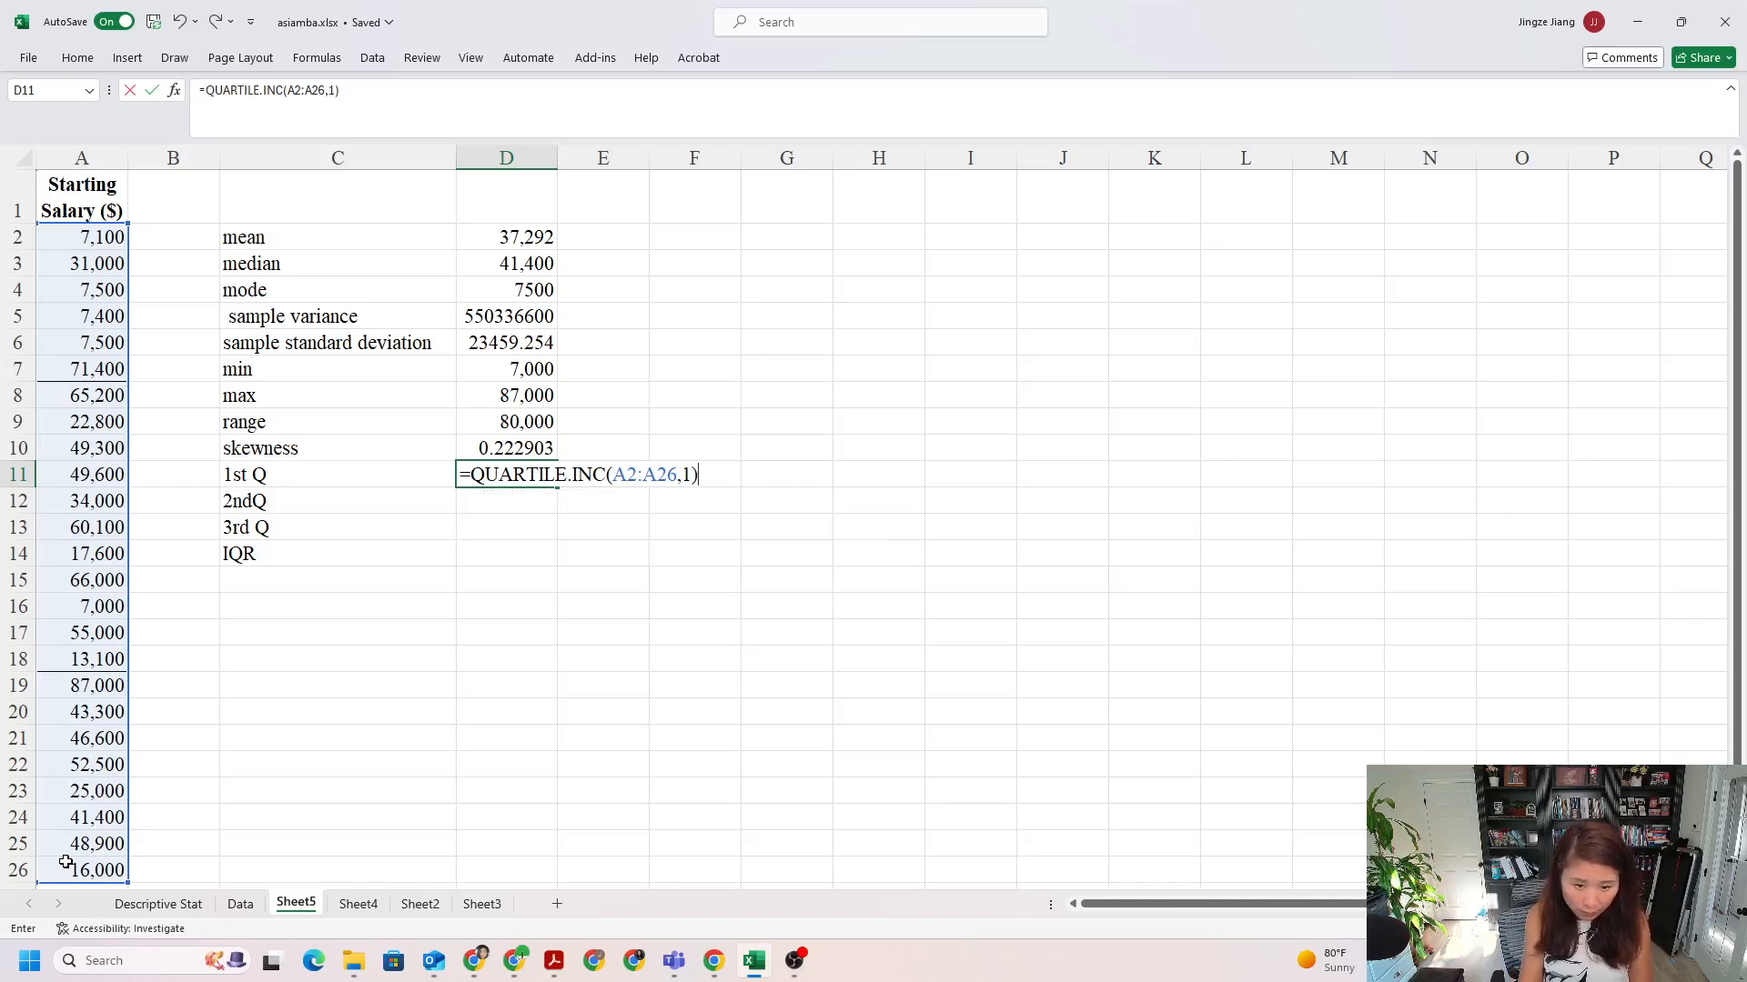
{"action": "key", "text": "Return"}
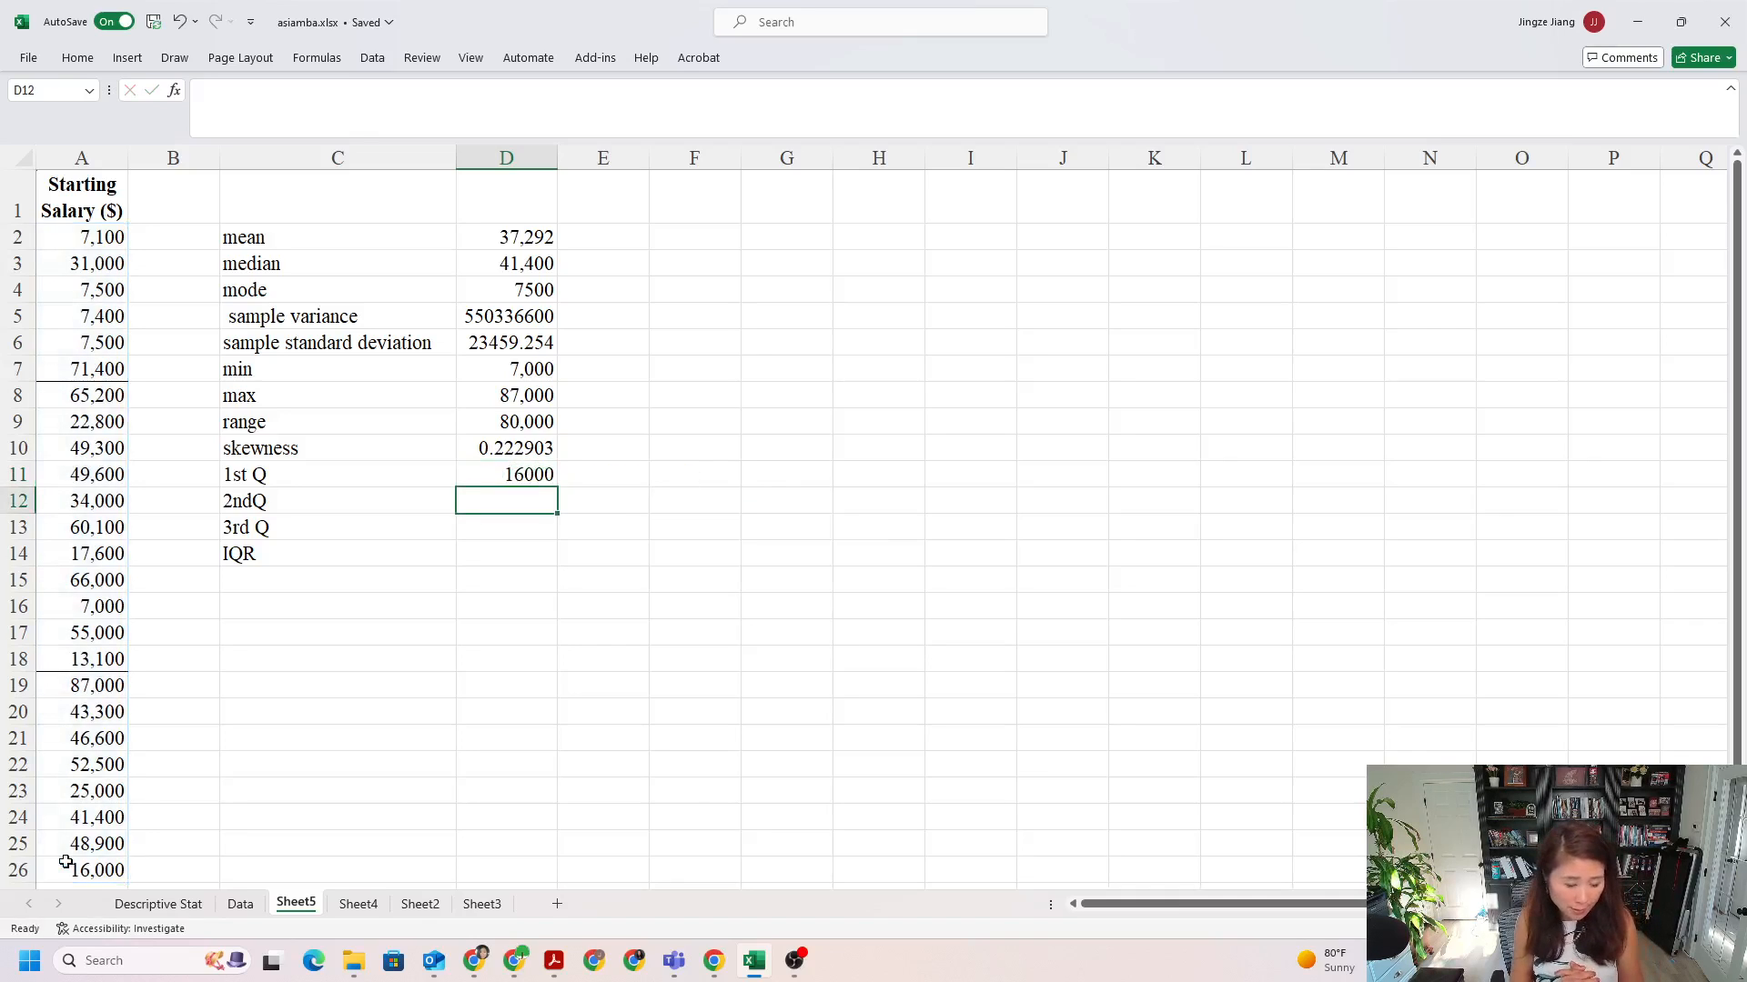
Calculate the second quartile of the salaries in D12 with =QUARTILE.INC(A2:A26,2).
{"action": "type", "text": "="}
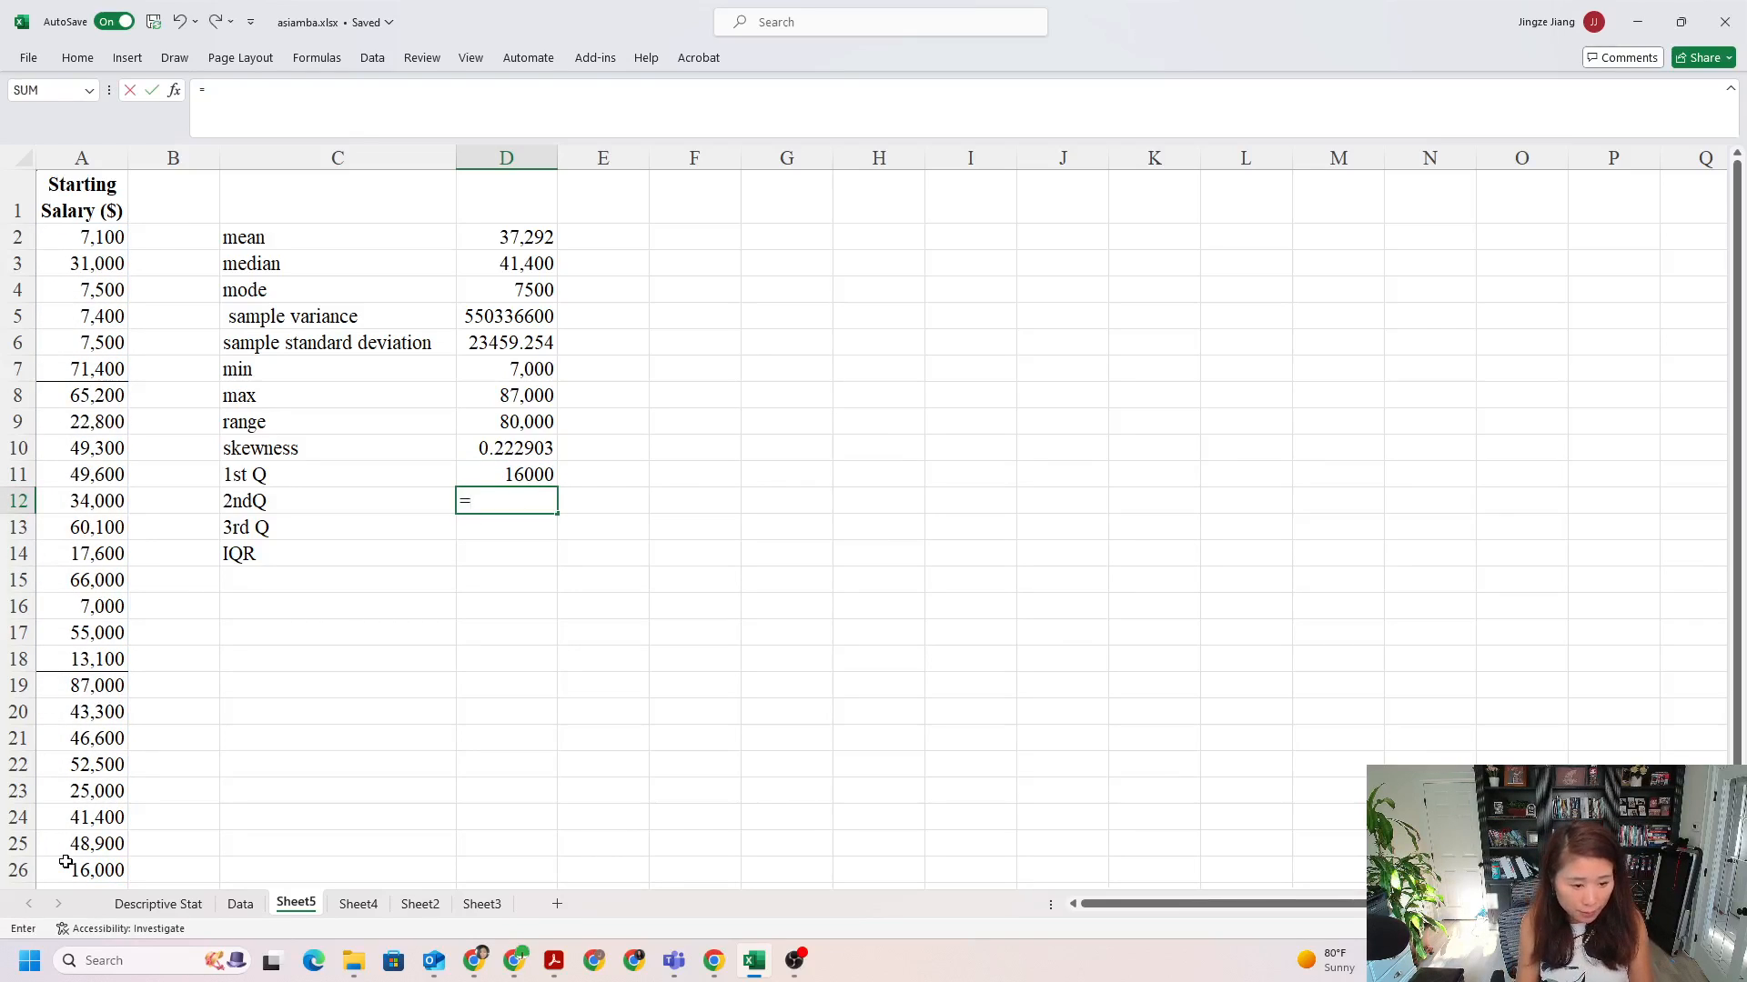
{"action": "type", "text": "q"}
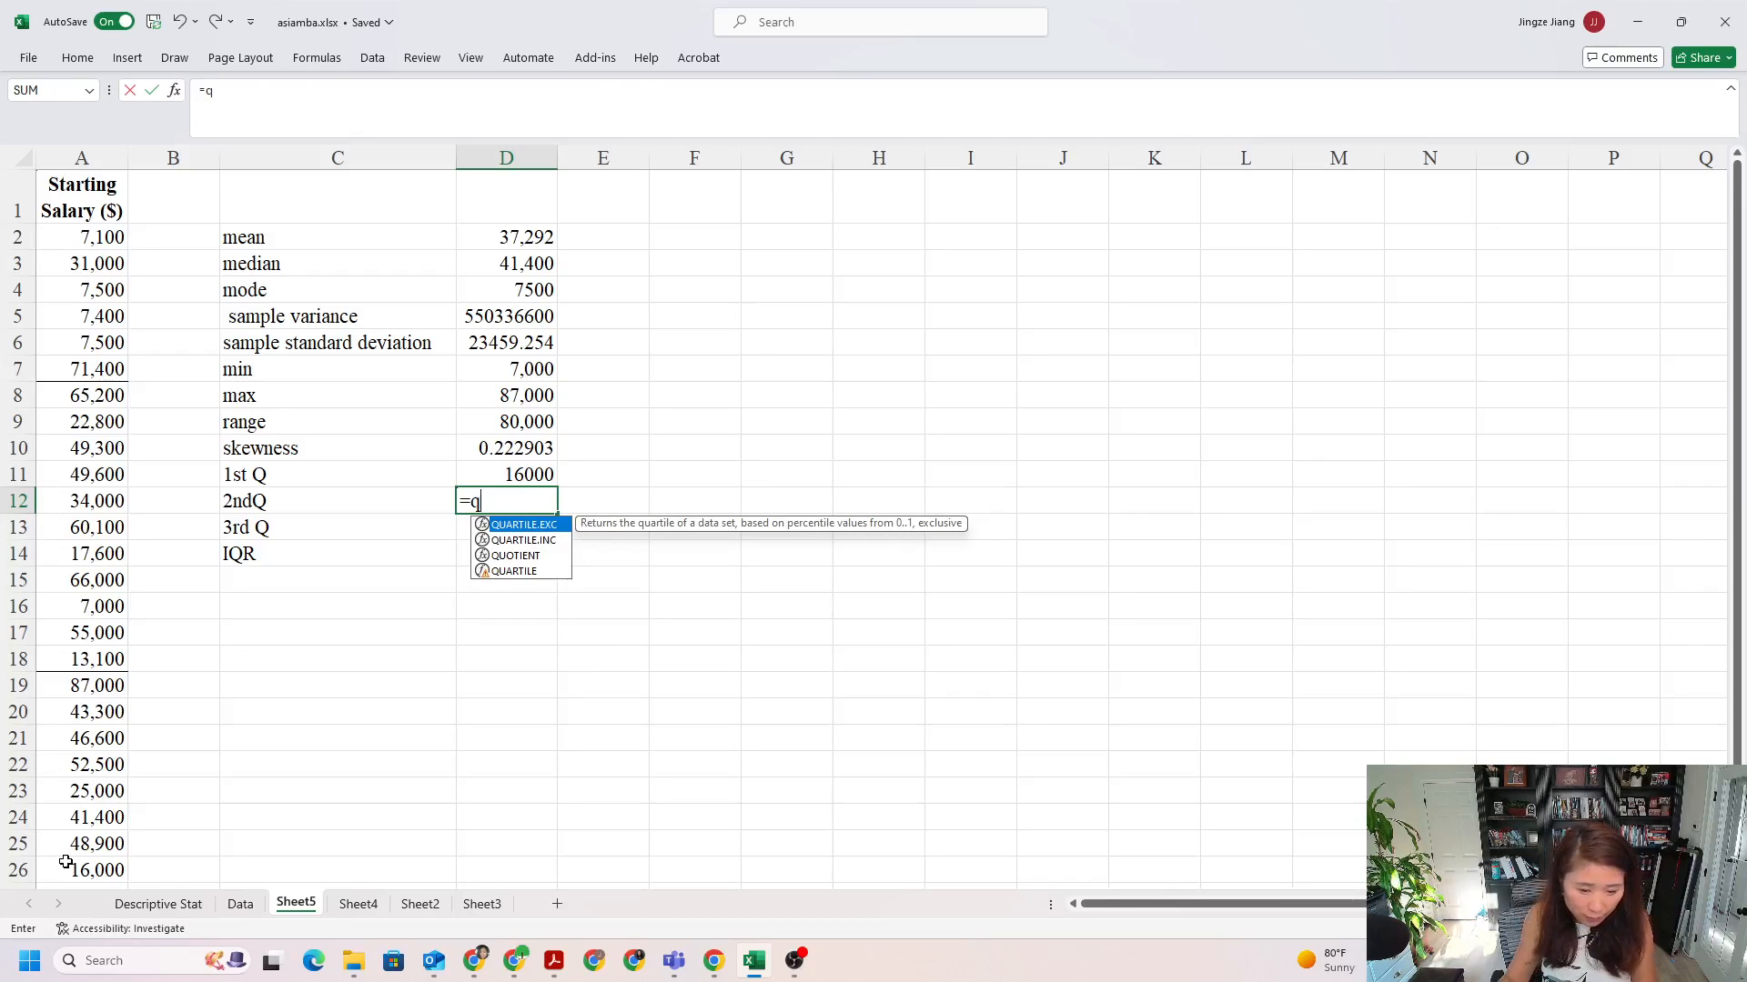
{"action": "double_click", "coordinate": [523, 540]}
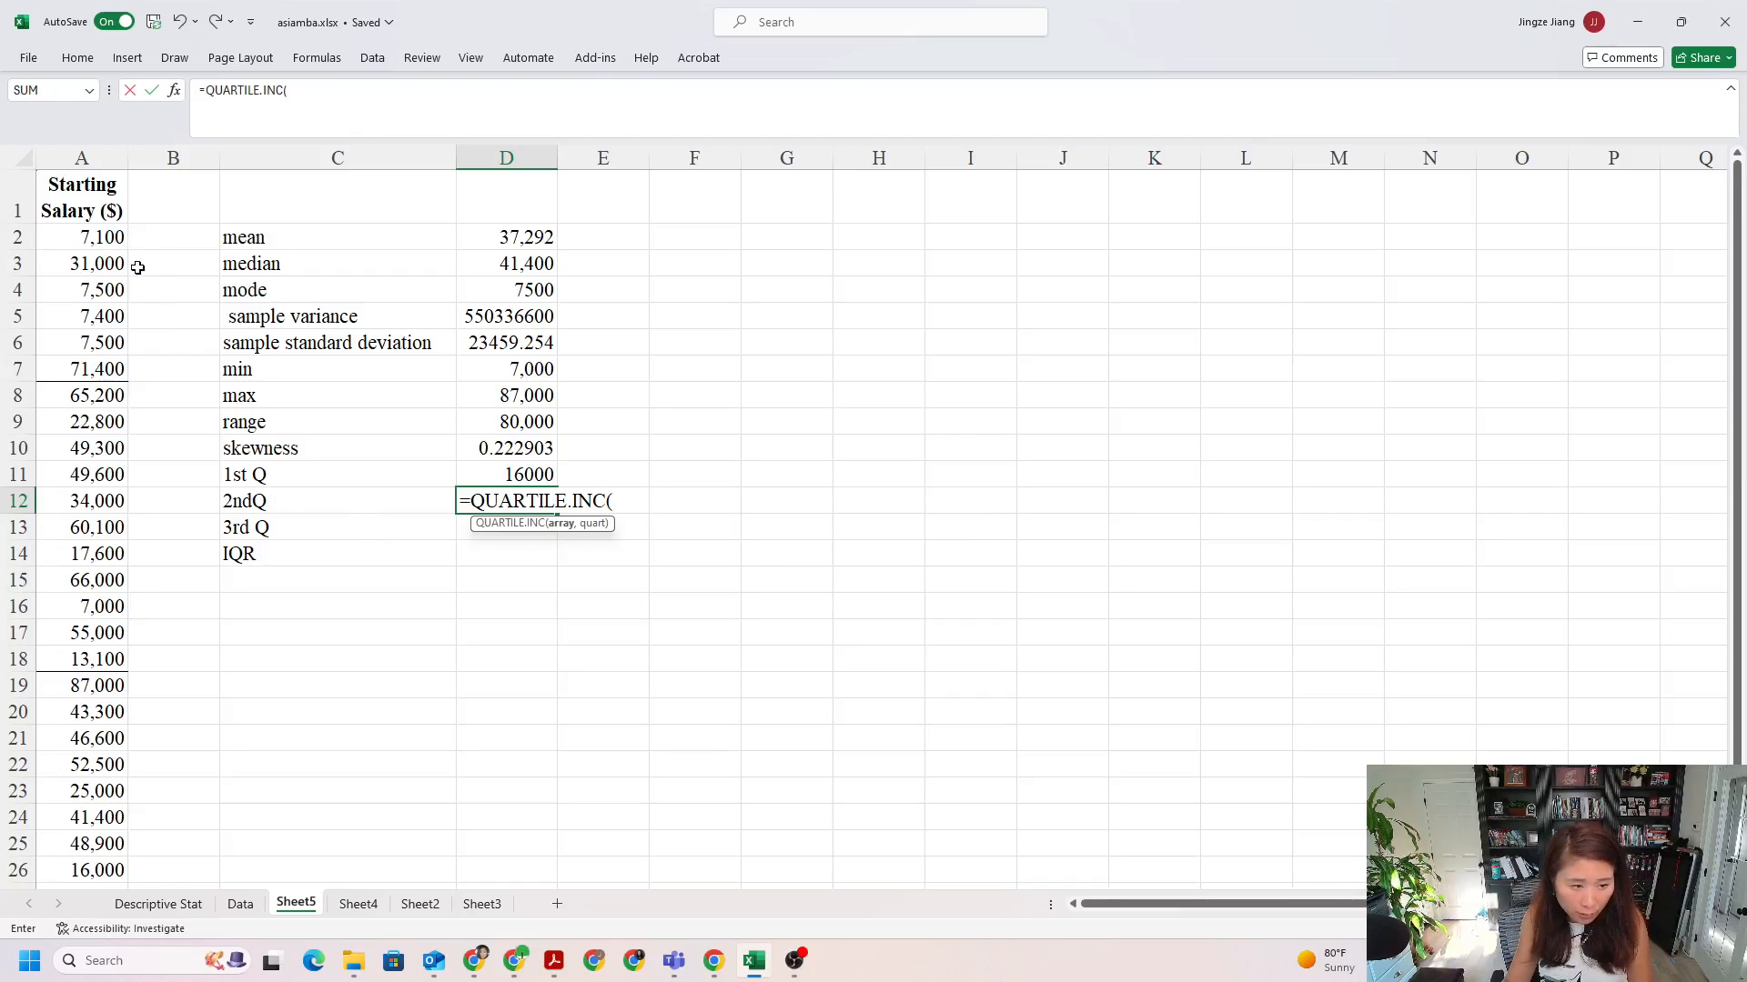
{"action": "left_click_drag", "start_coordinate": [117, 239], "coordinate": [109, 791]}
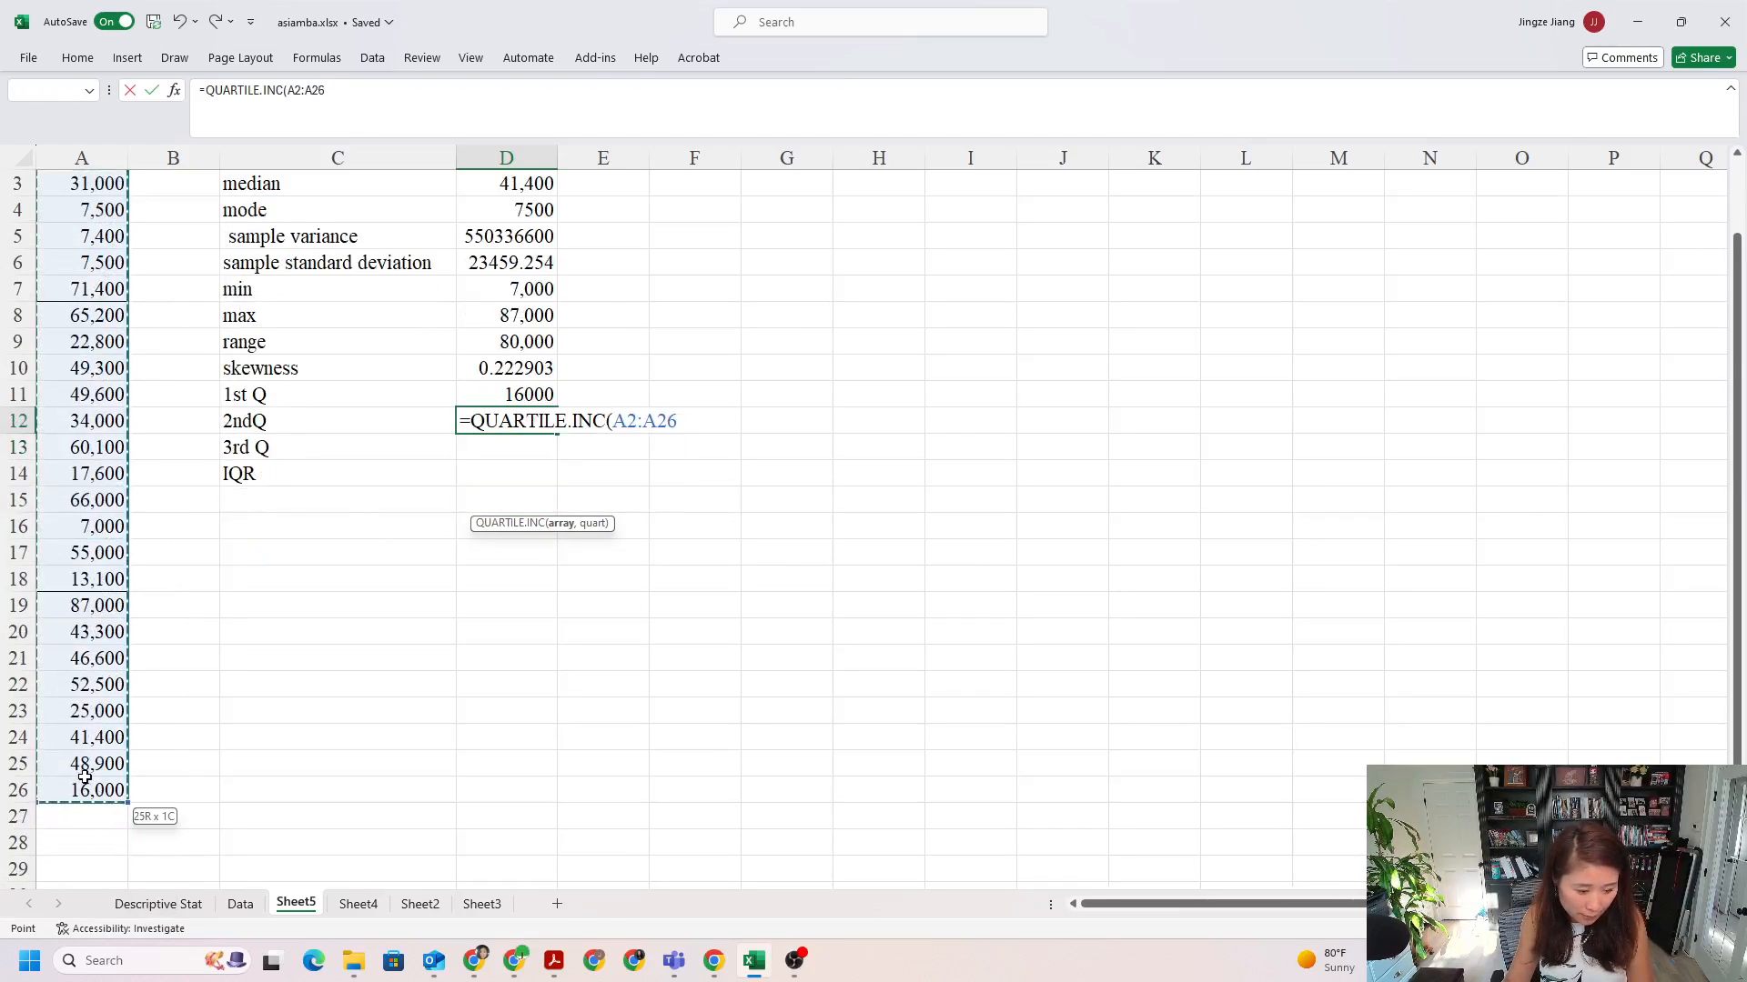
{"action": "scroll", "coordinate": [462, 561], "scroll_direction": "up", "scroll_amount": 1}
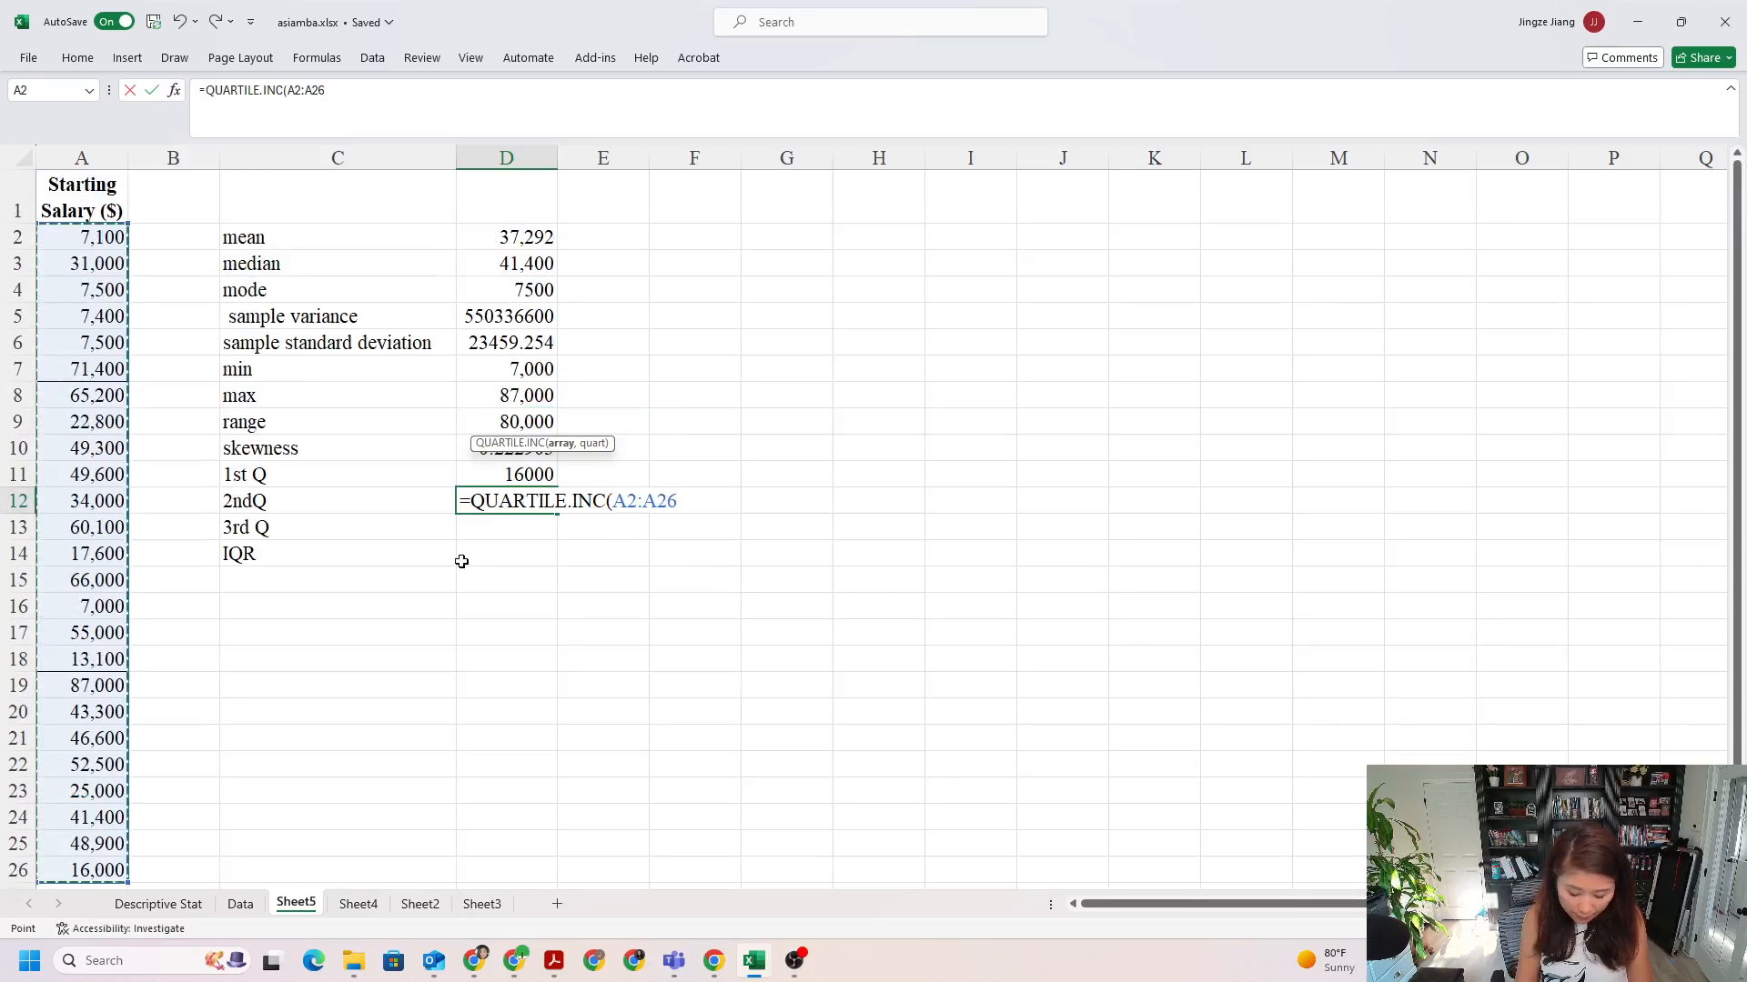
{"action": "type", "text": ",2"}
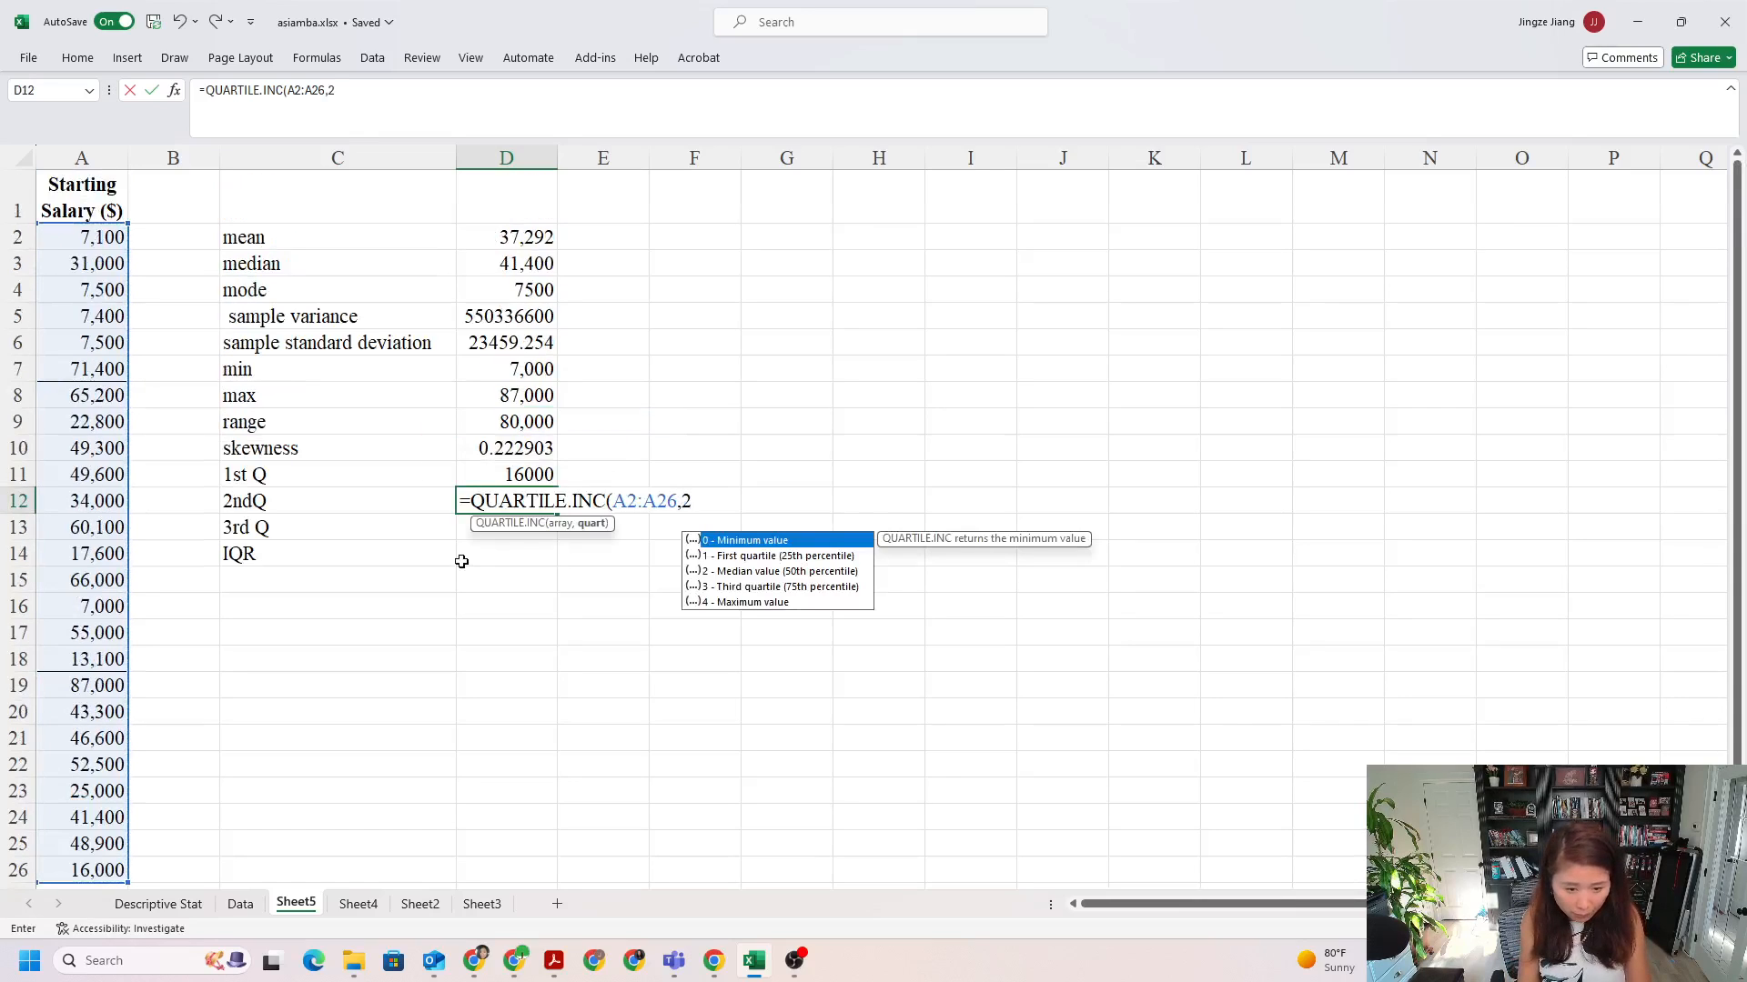
{"action": "type", "text": ")"}
{"action": "key", "text": "Return"}
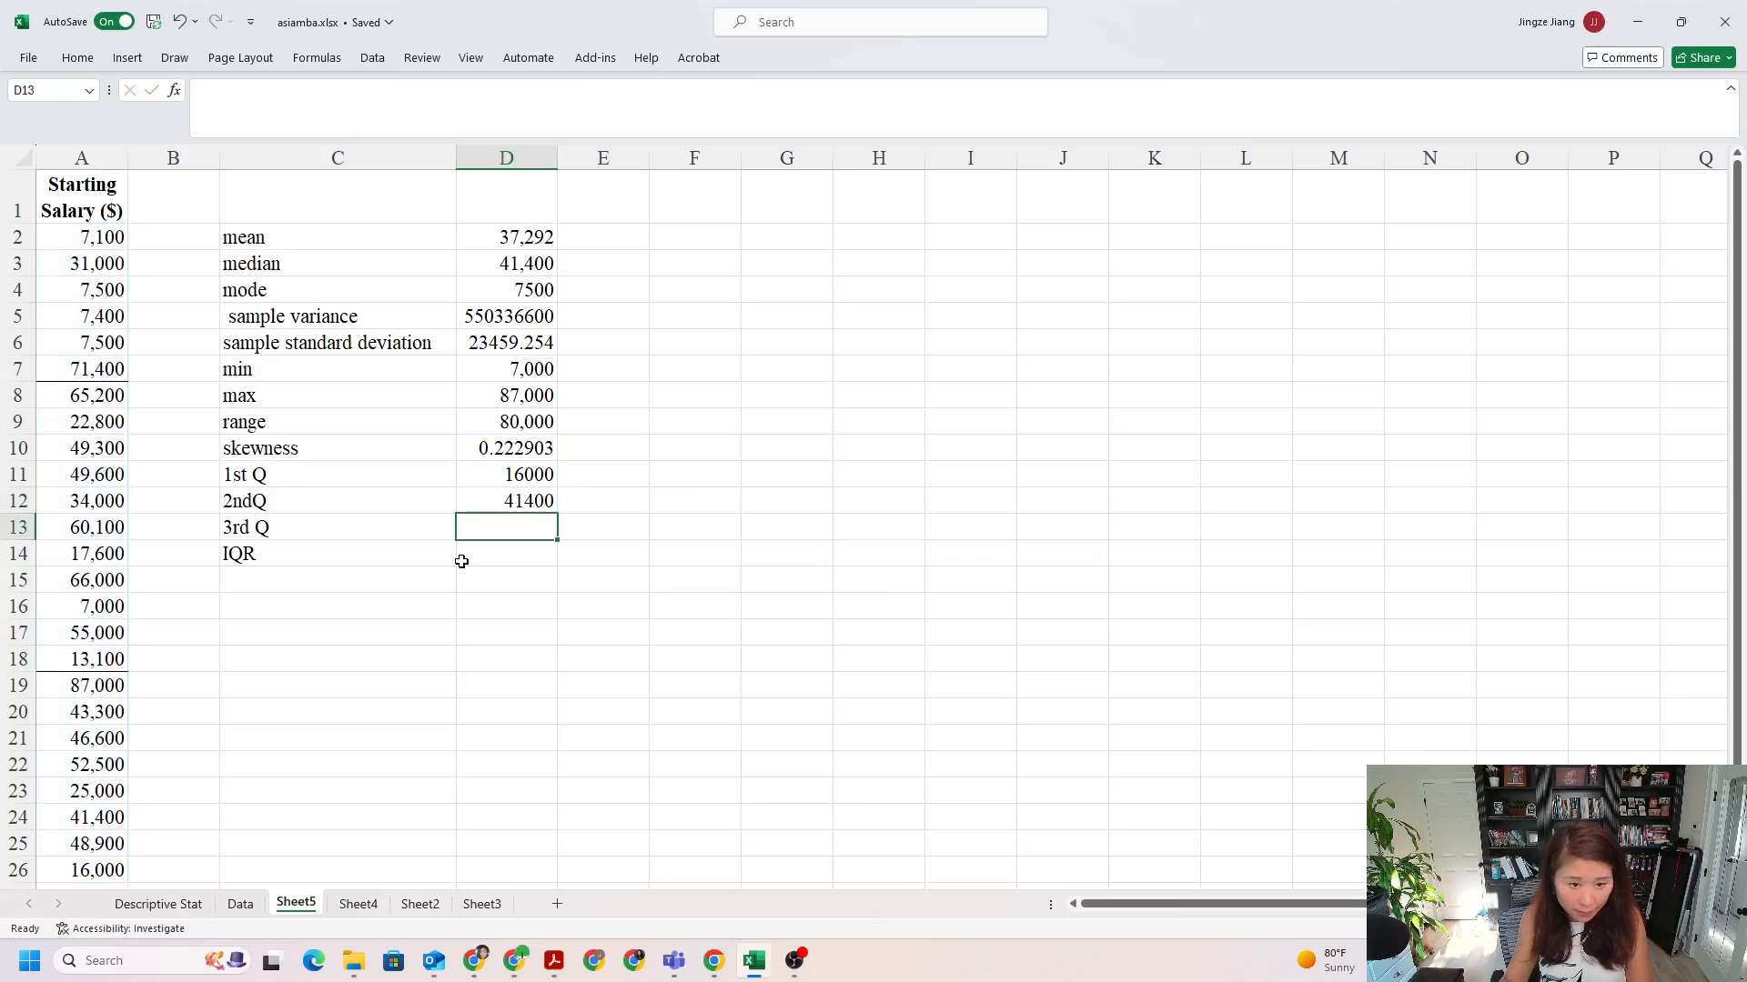
Compare the second quartile with the median in D3, and calculate the third quartile in D13 with =QUARTILE.INC(A2:A26,3).
{"action": "left_click", "coordinate": [506, 506]}
{"action": "left_click", "coordinate": [512, 264]}
{"action": "left_click", "coordinate": [503, 525]}
{"action": "type", "text": "=quan"}
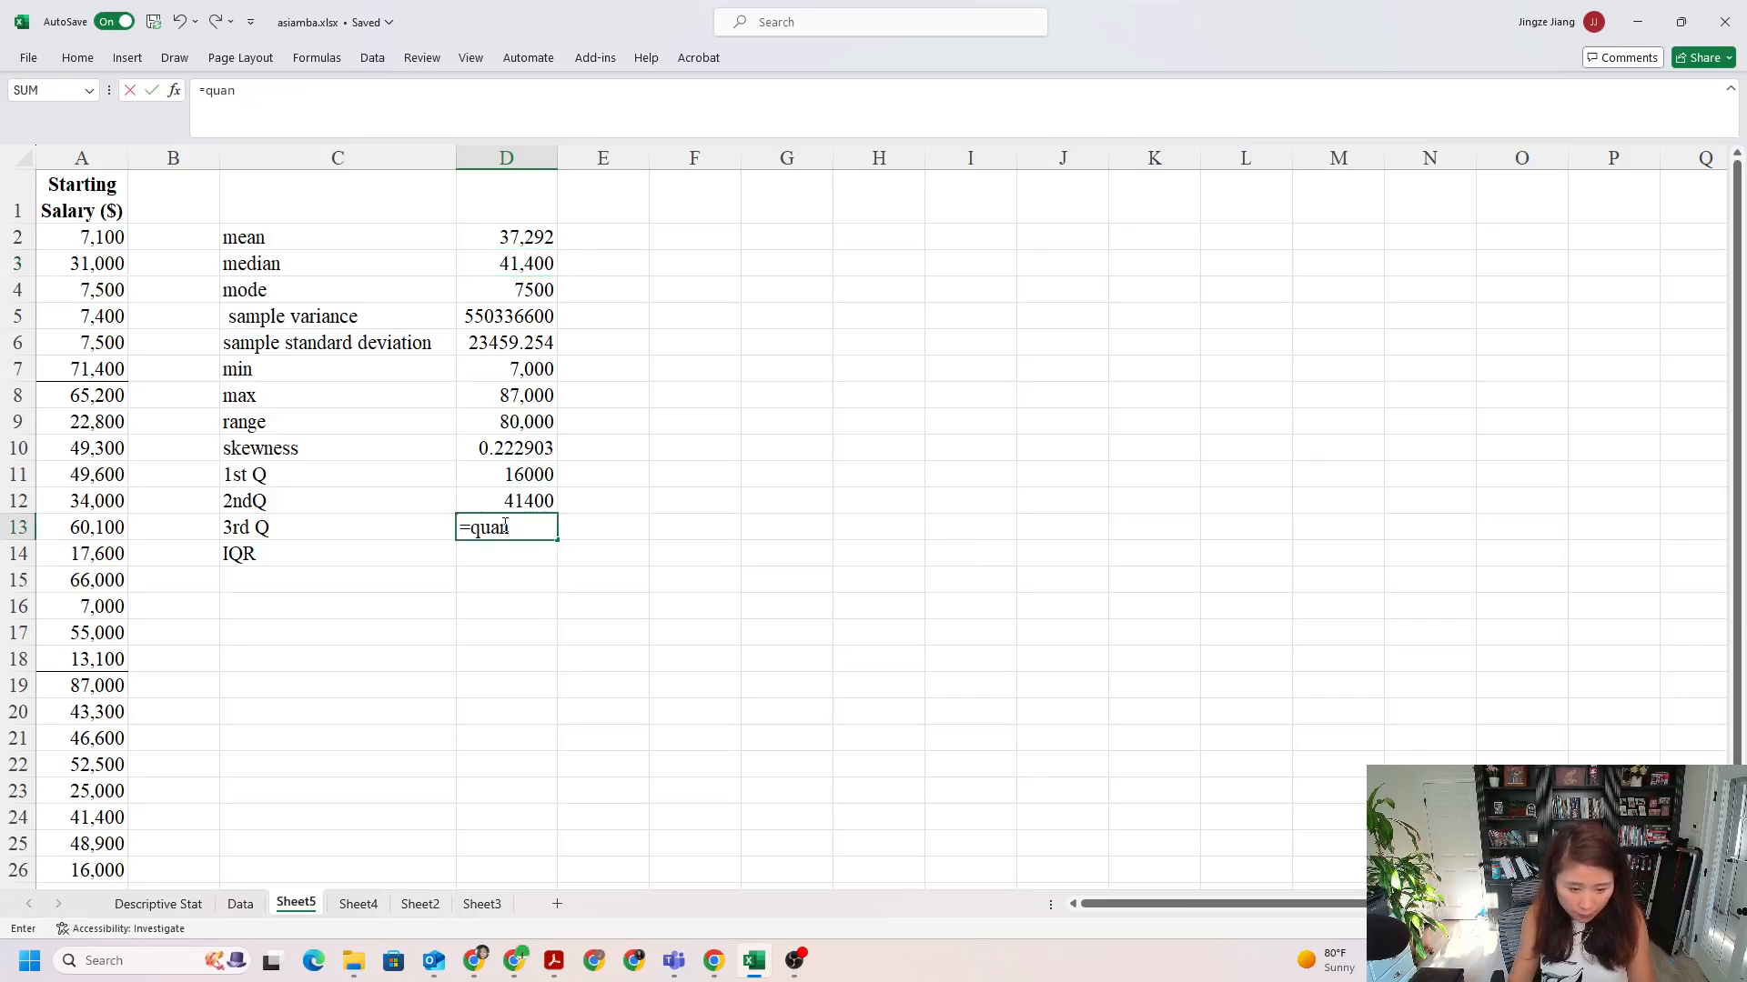
{"action": "key", "text": "BackSpace"}
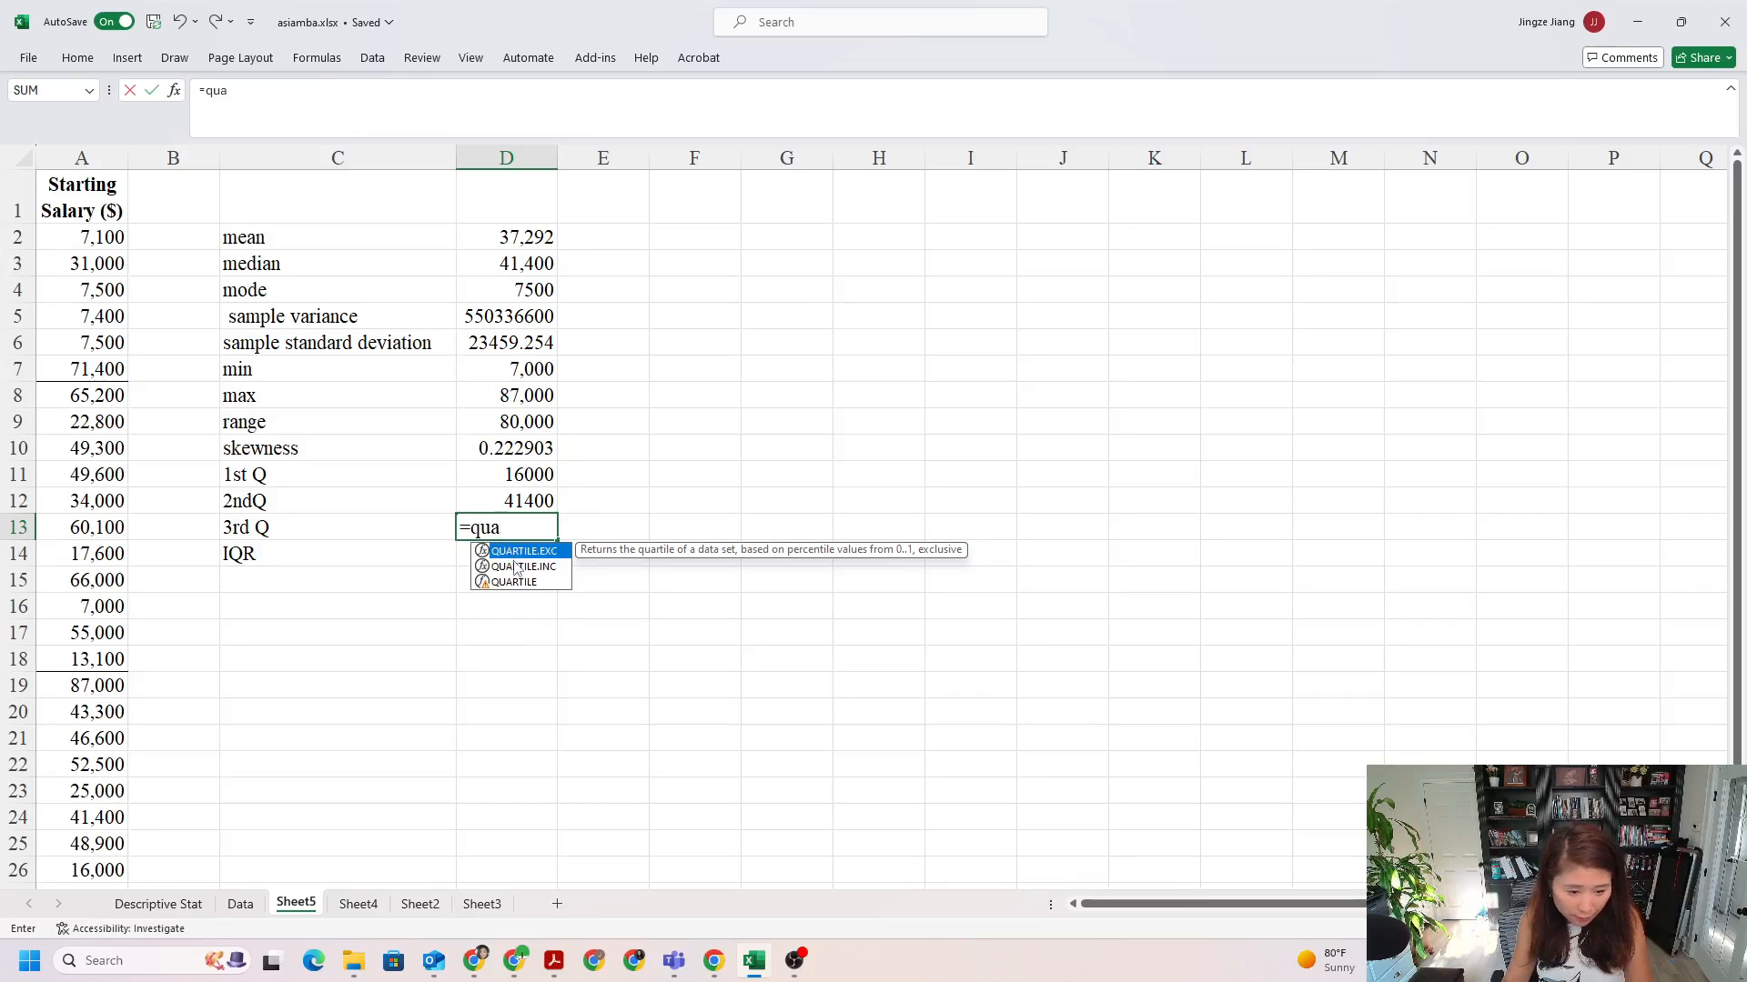
{"action": "double_click", "coordinate": [521, 566]}
{"action": "left_click_drag", "start_coordinate": [102, 239], "coordinate": [93, 859]}
{"action": "type", "text": ",3)"}
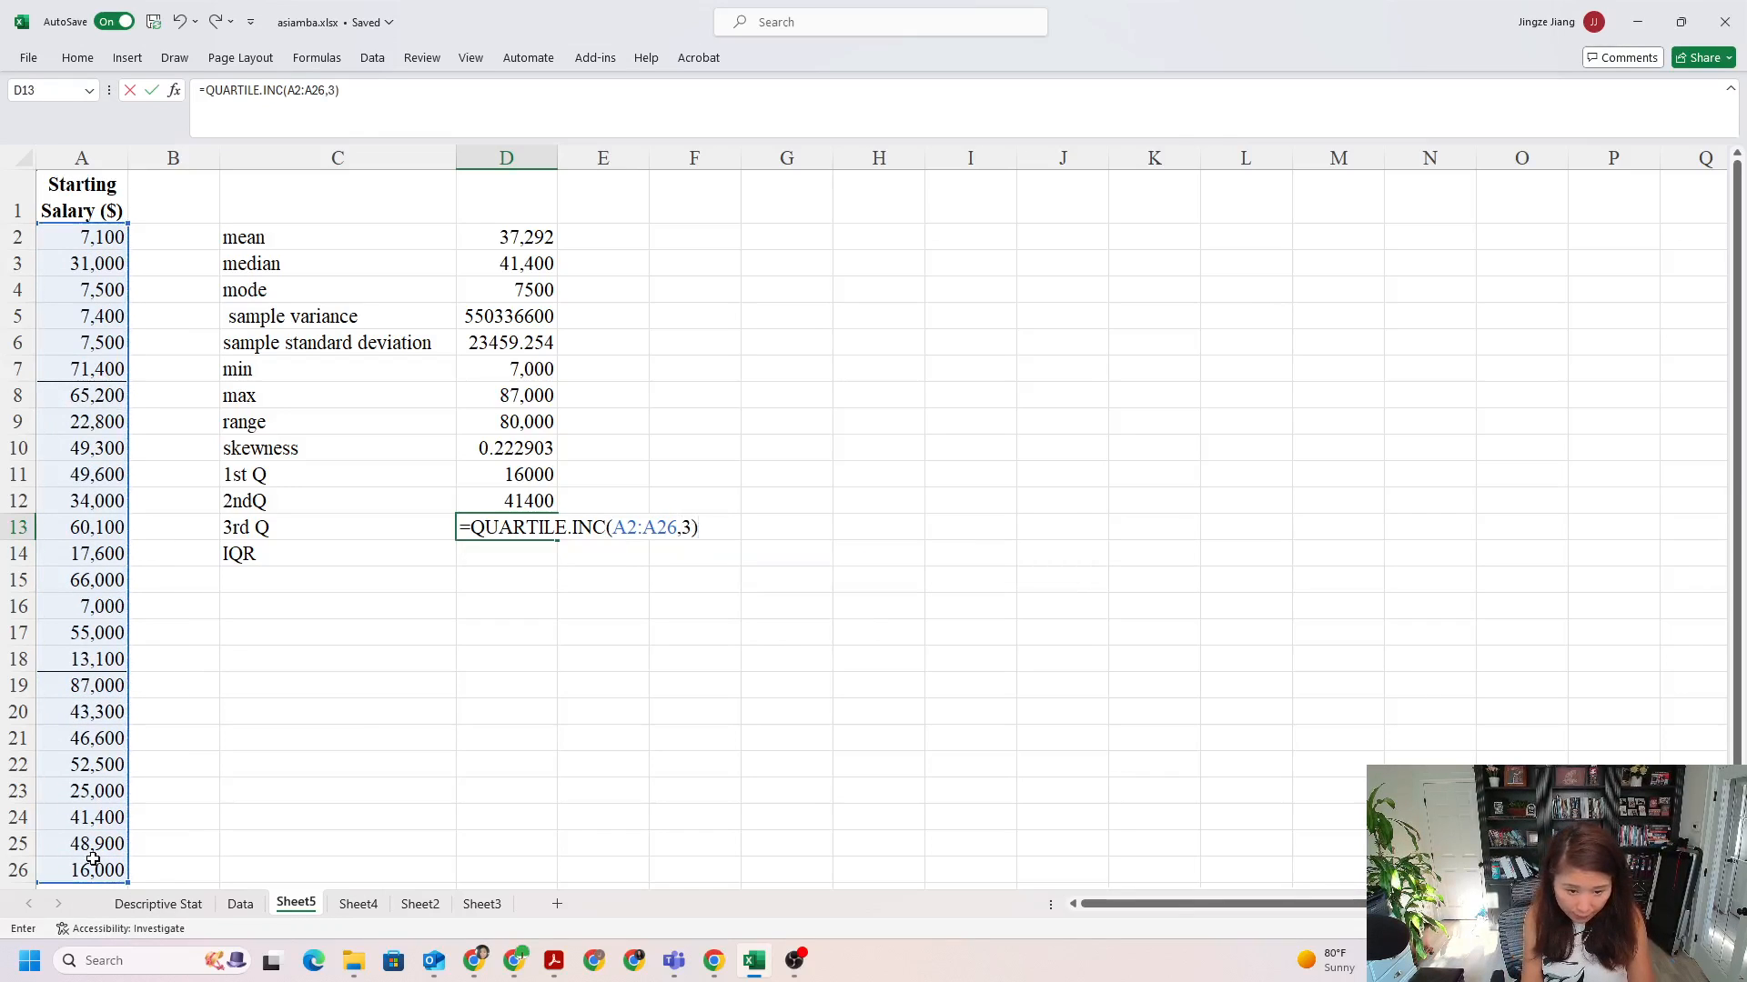
{"action": "key", "text": "Return"}
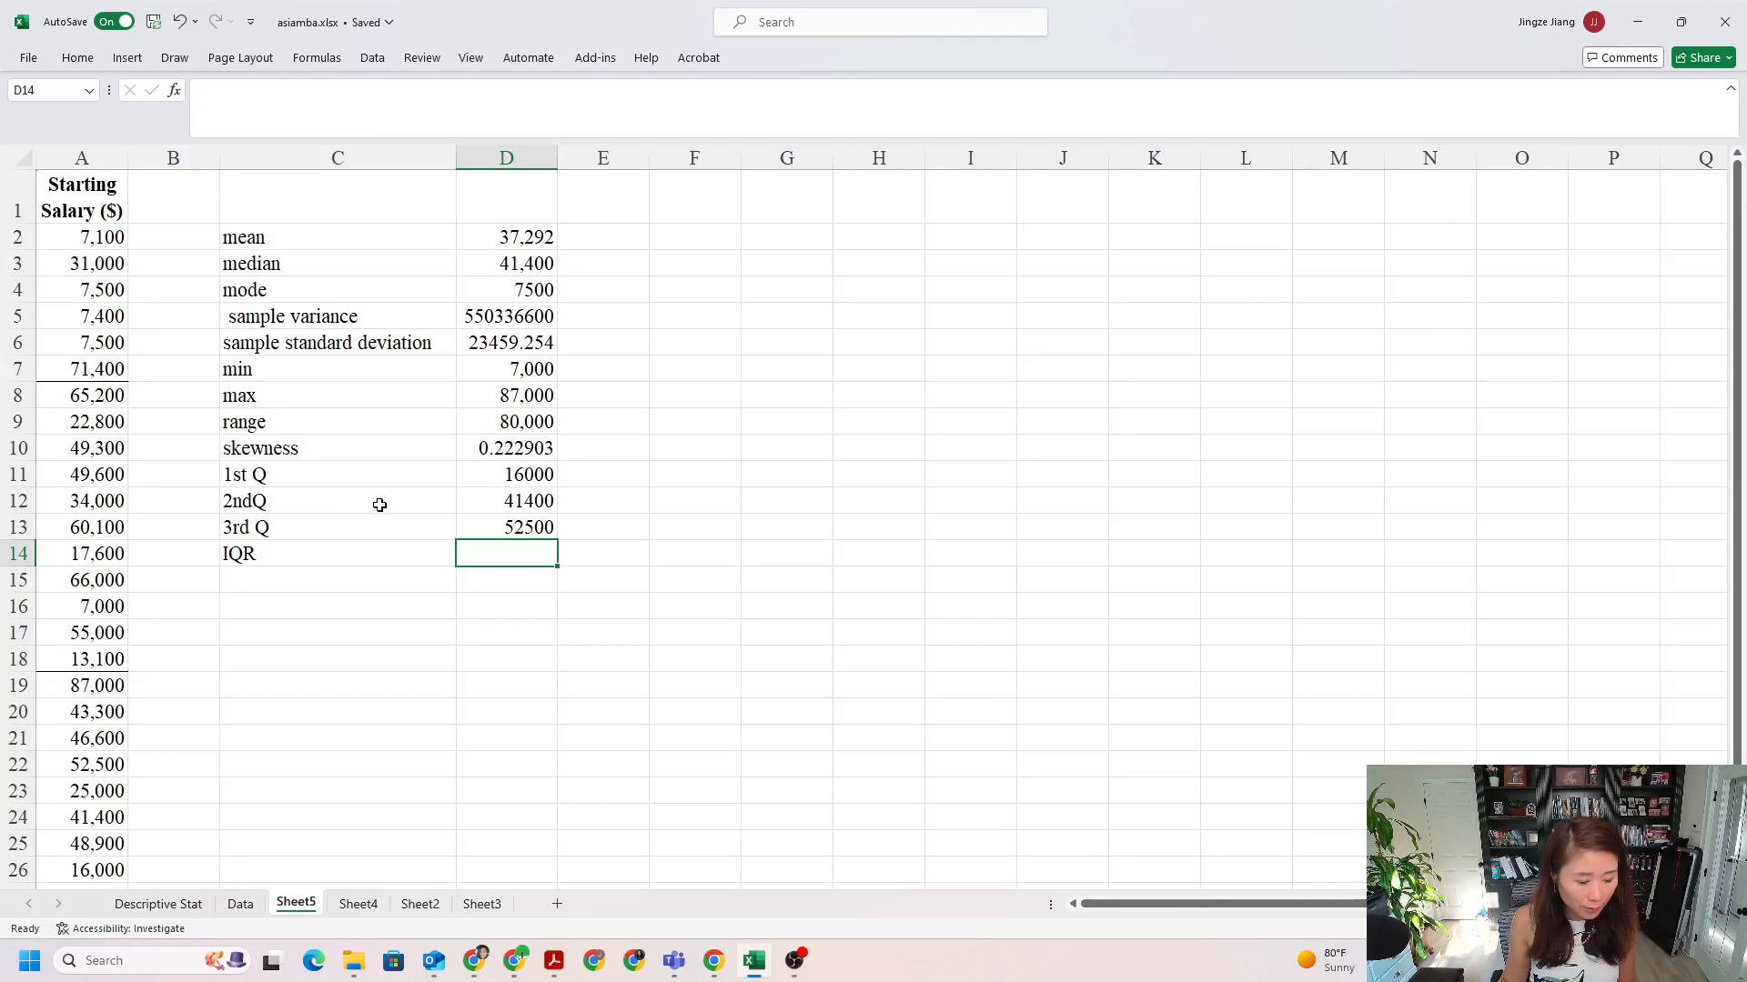
Calculate the interquartile range in D14 by subtracting the first quartile from the third with =D13-D11.
{"action": "type", "text": "="}
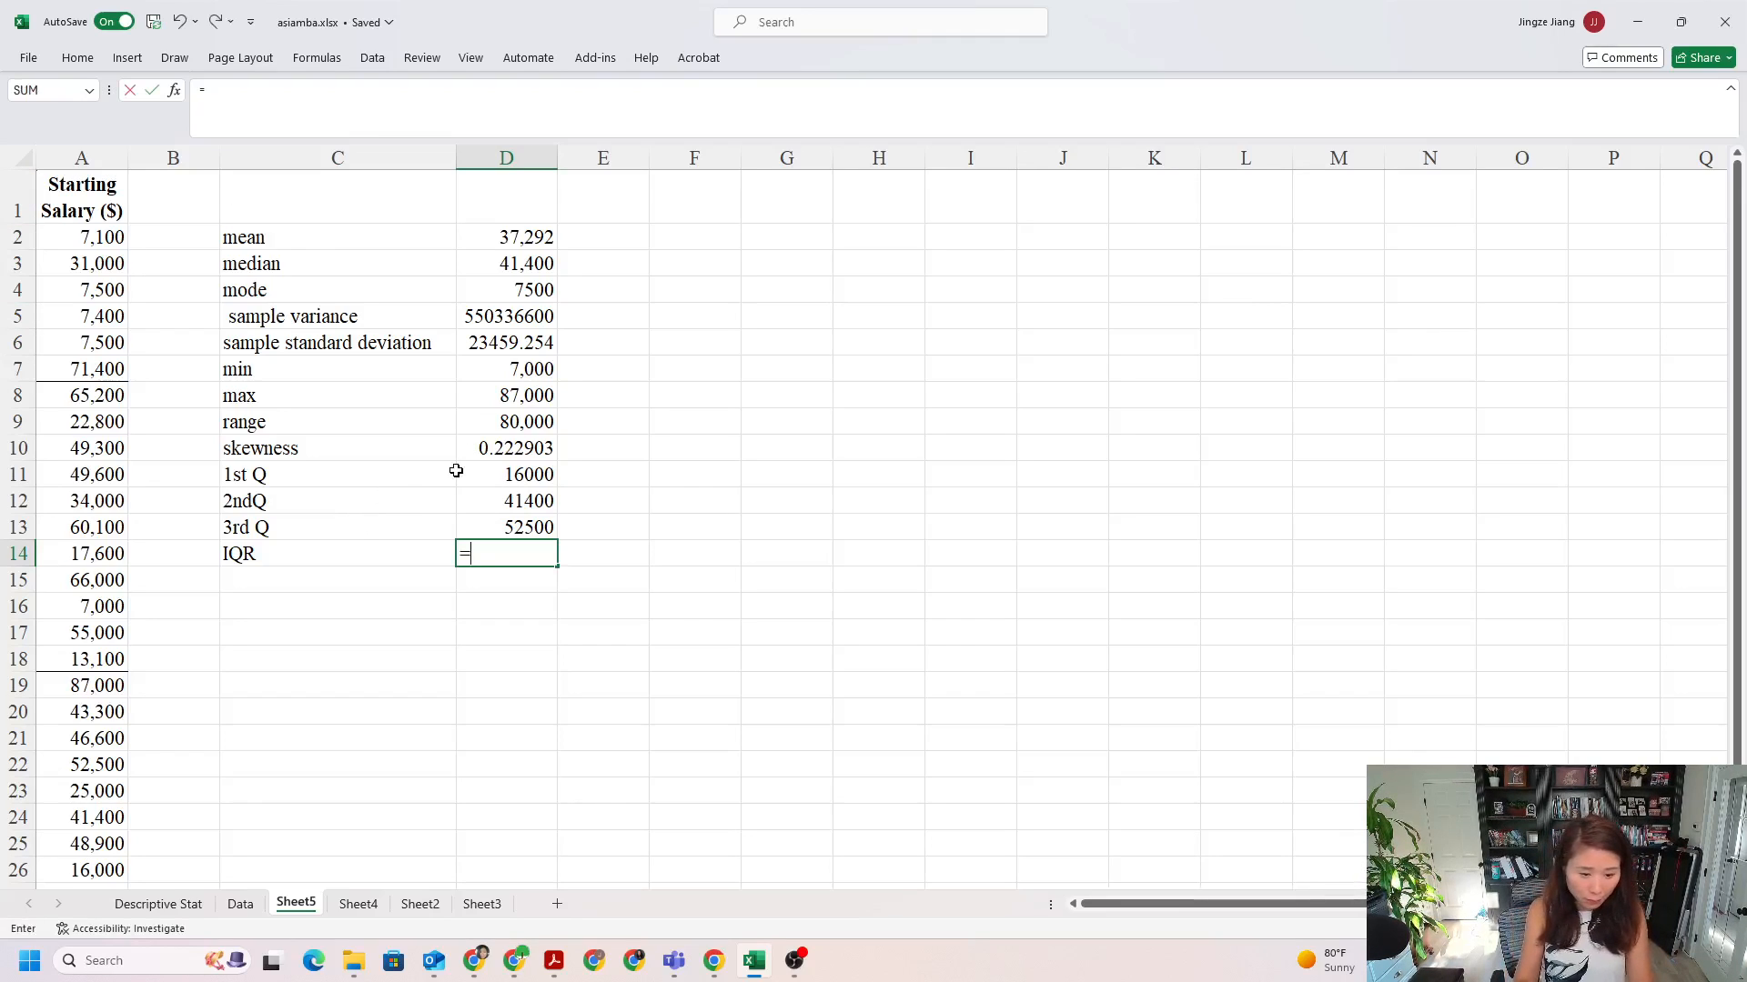
{"action": "left_click", "coordinate": [512, 526]}
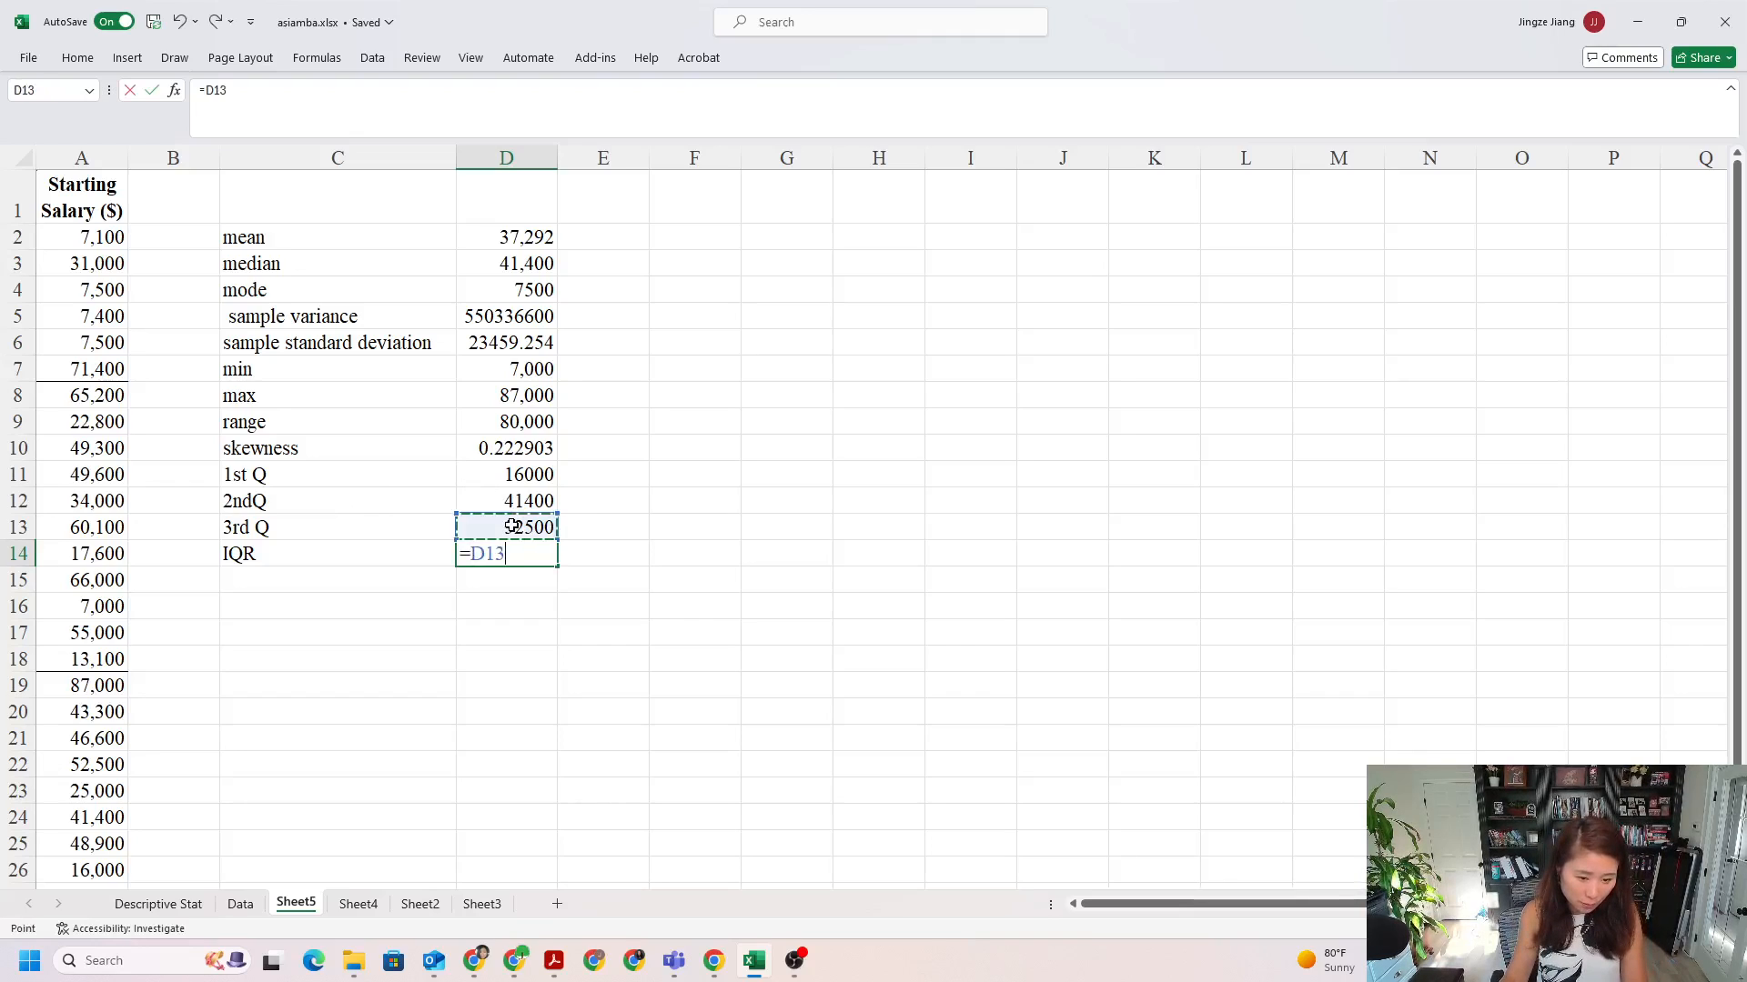
{"action": "type", "text": "-"}
{"action": "left_click", "coordinate": [524, 477]}
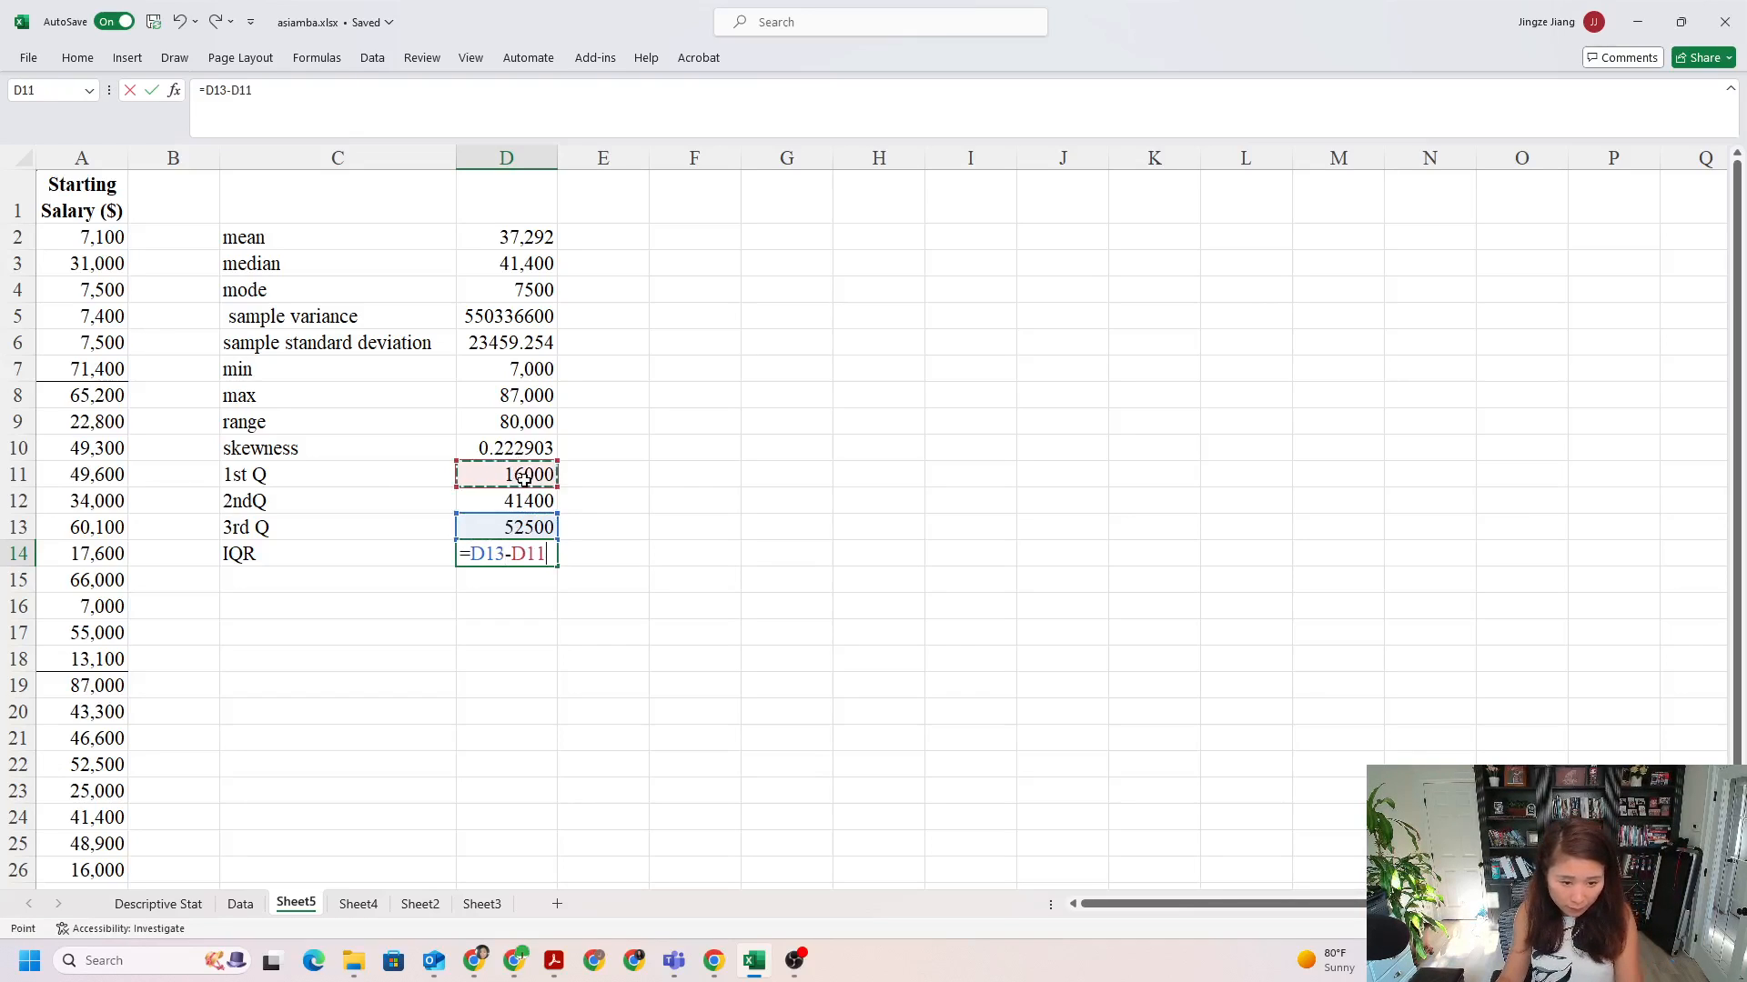
{"action": "key", "text": "Return"}
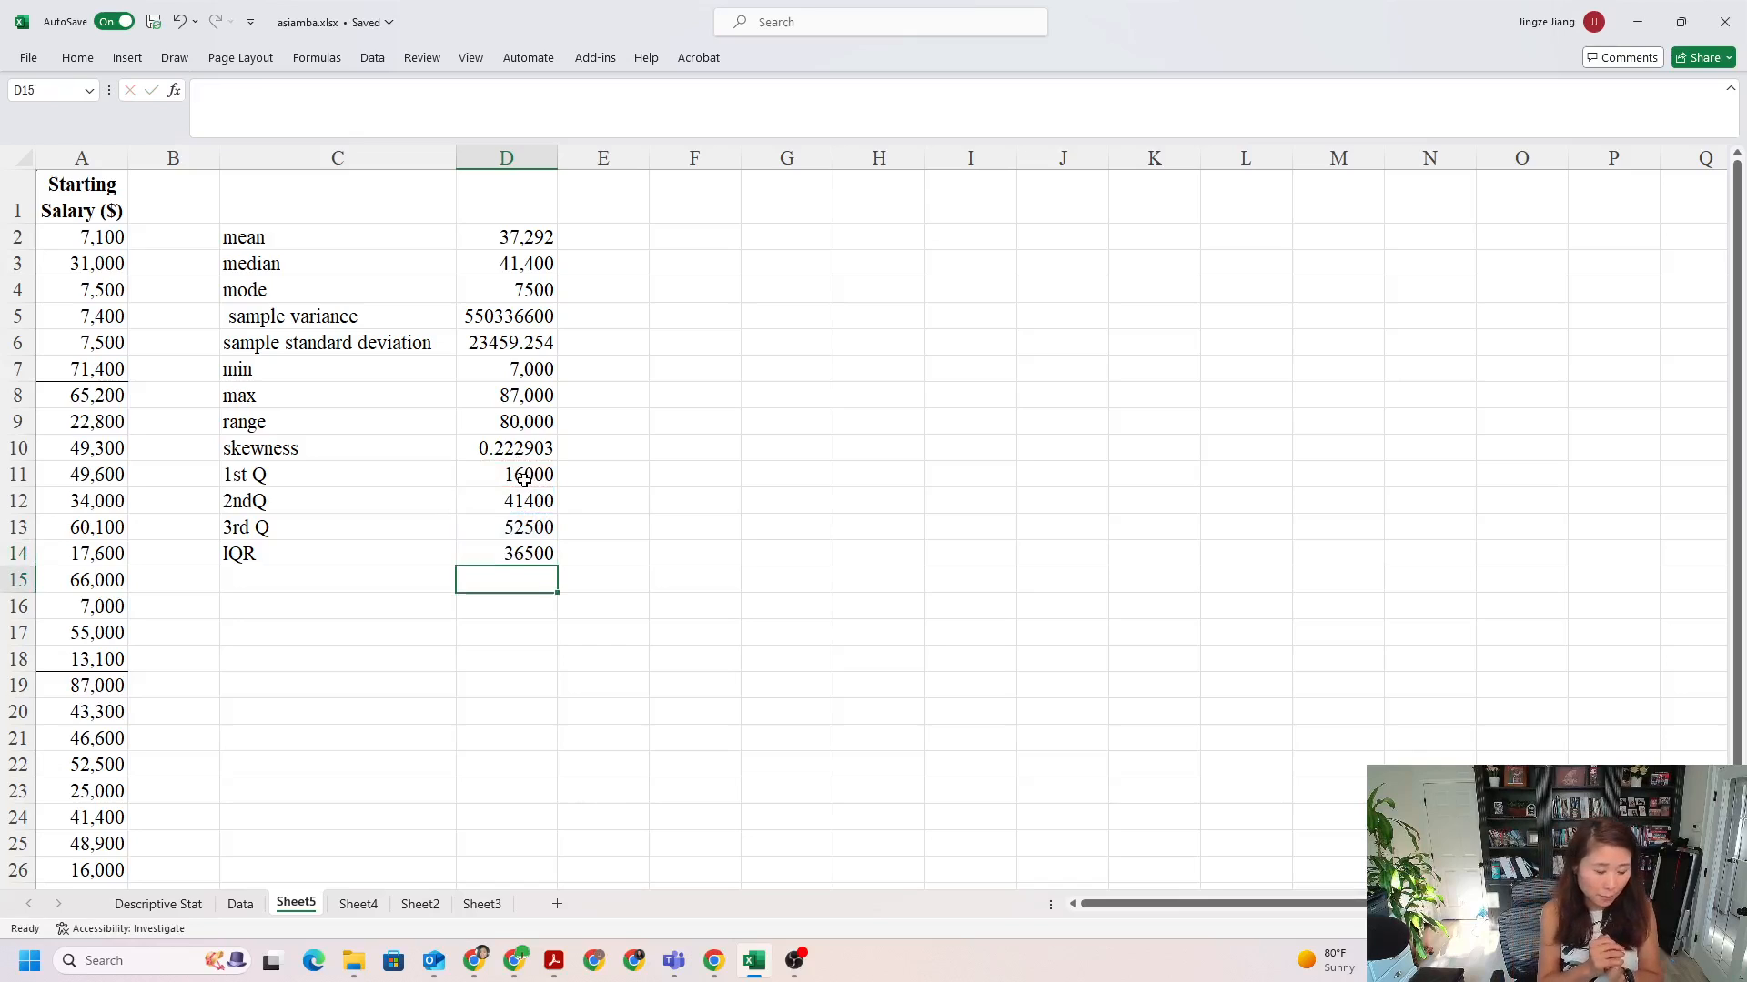